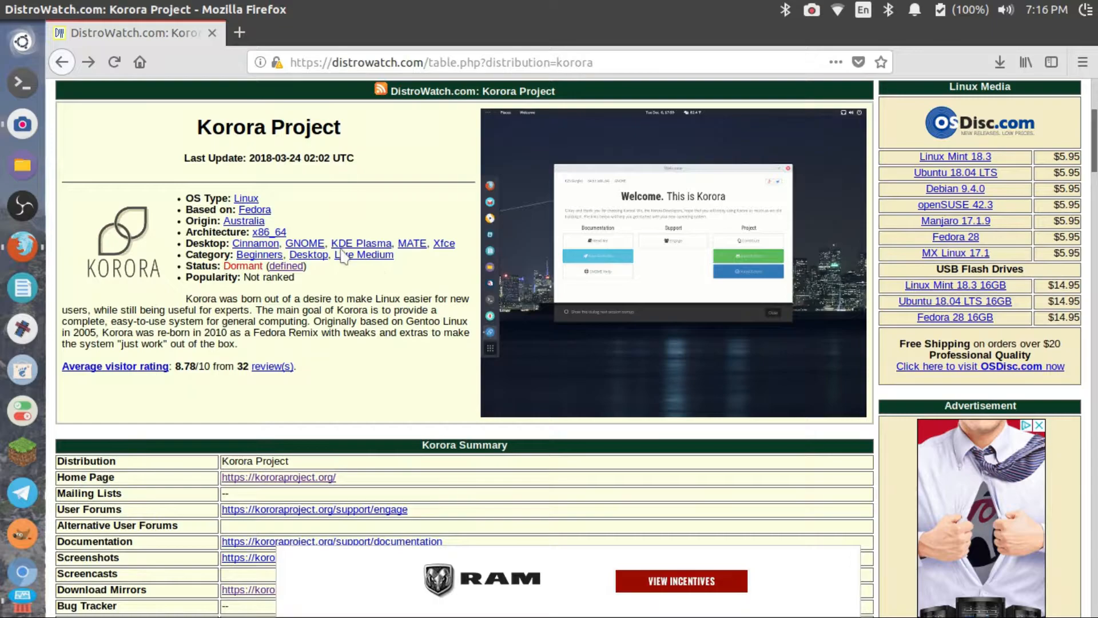
# Step: Read how DistroWatch defines the Dormant status given for Korora and return to the Korora Project page
pyautogui.click(285, 266)
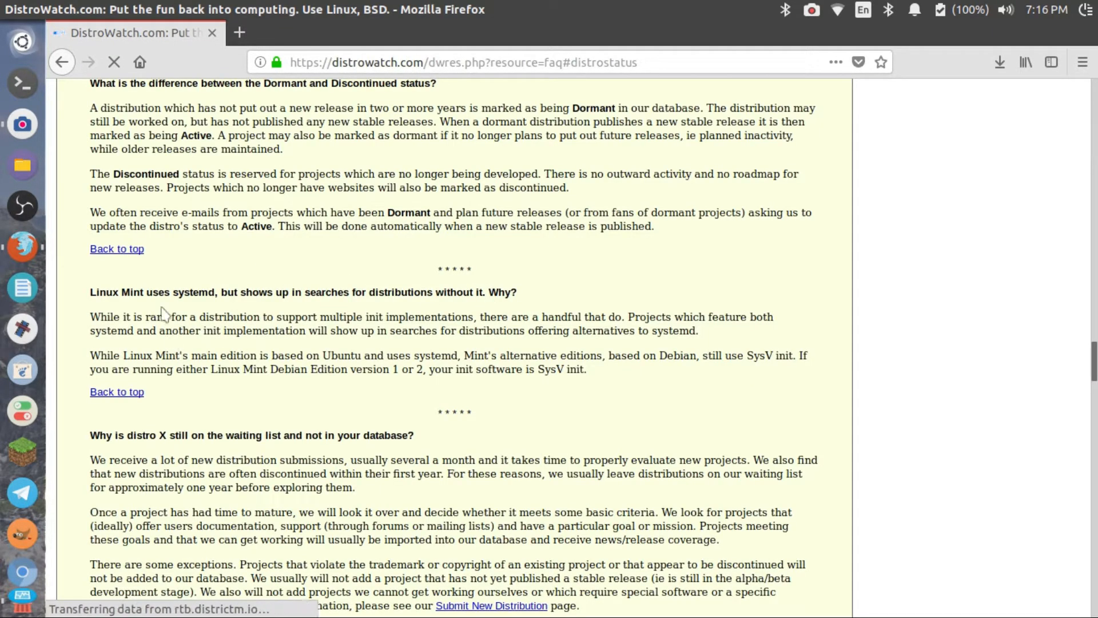
pyautogui.scroll(-2, 238, 326)
pyautogui.scroll(3, 237, 326)
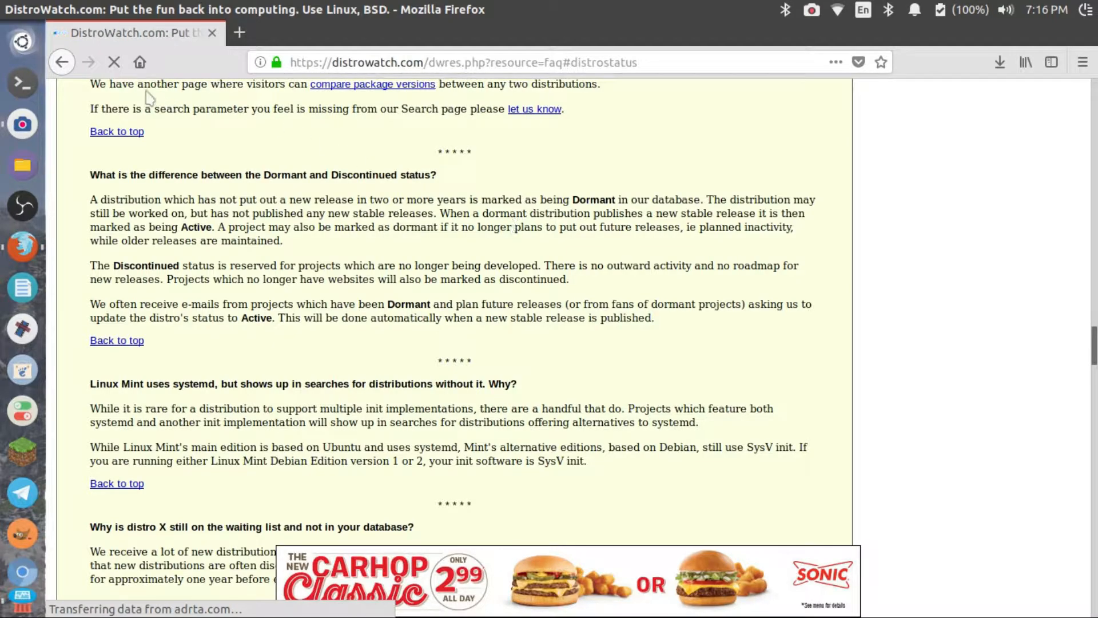
pyautogui.click(63, 64)
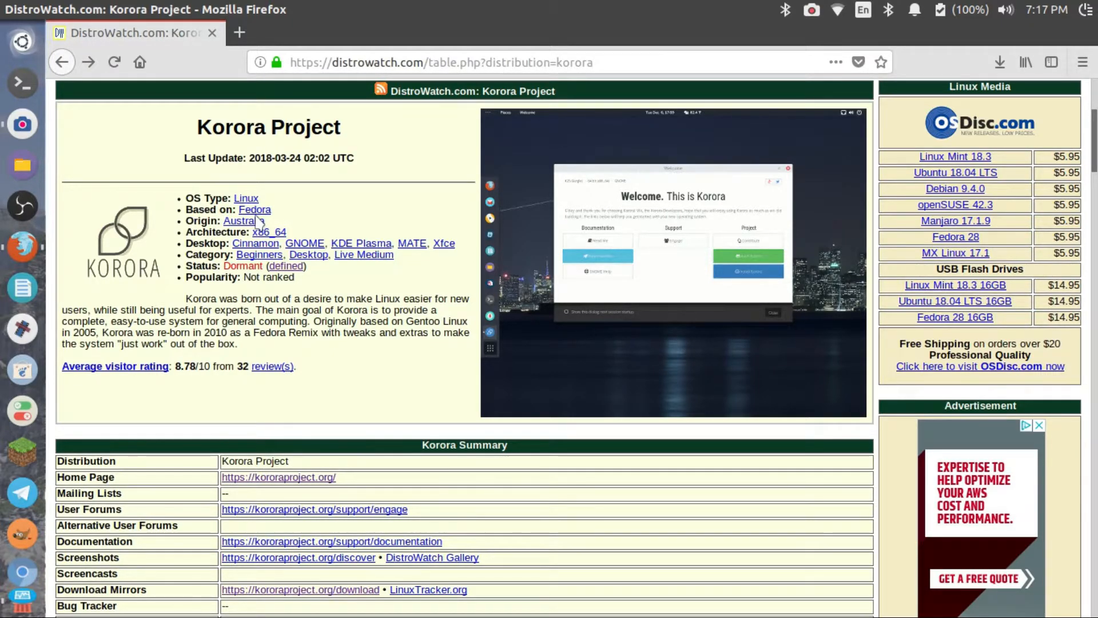
# Step: Minimize the browser and use VirtualBox to start the Korora KDE virtual machine in full-screen mode, dismissing the keyboard capture notice
pyautogui.moveTo(5, 4)
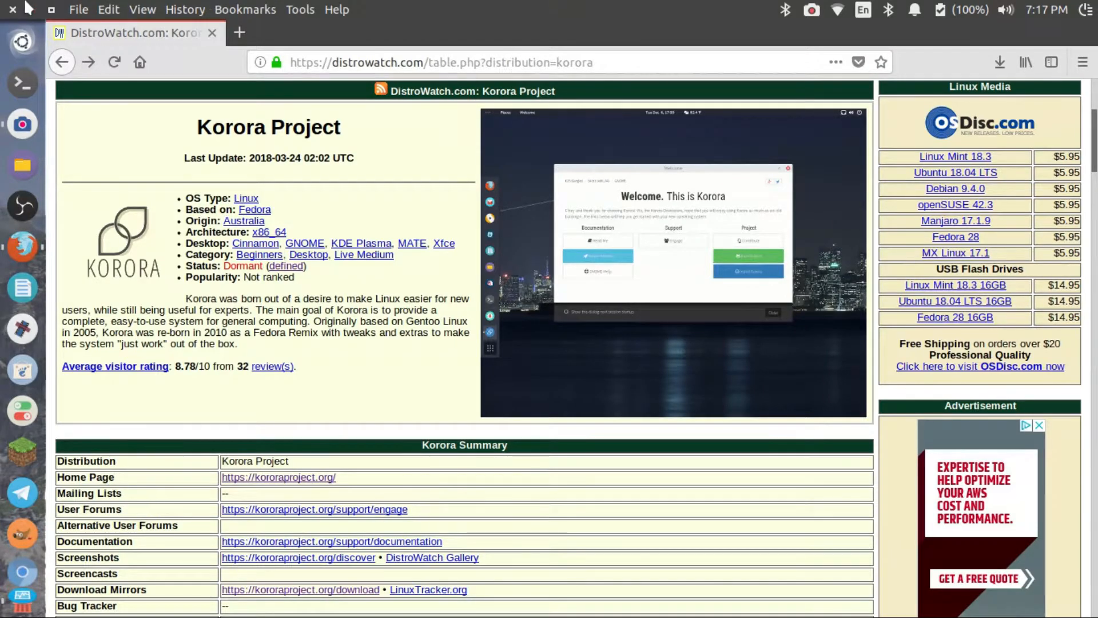
pyautogui.click(27, 8)
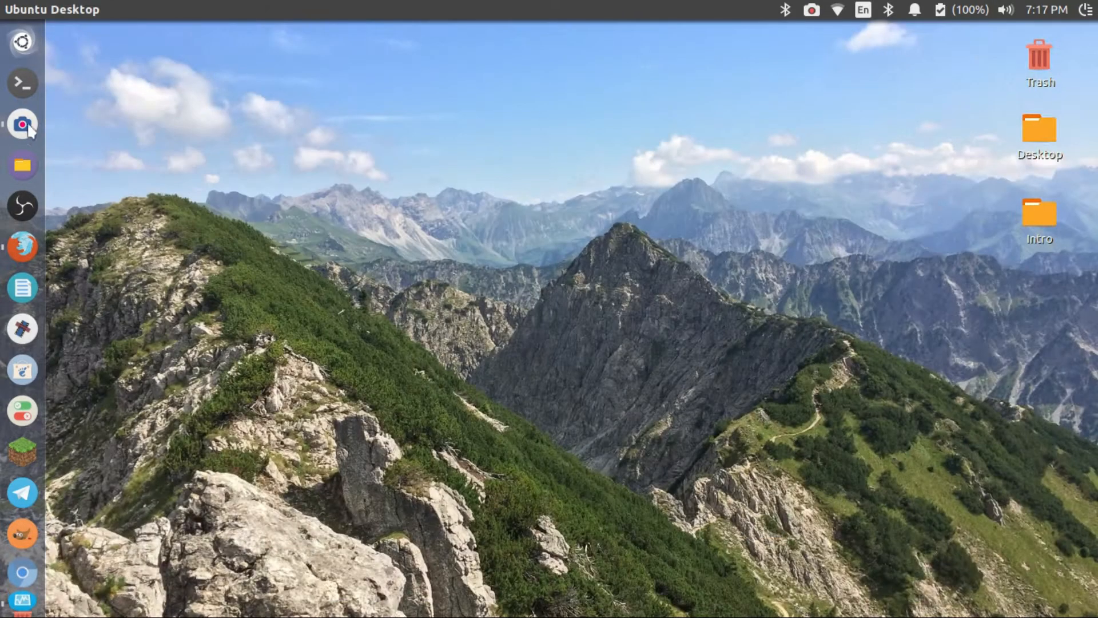
pyautogui.click(18, 557)
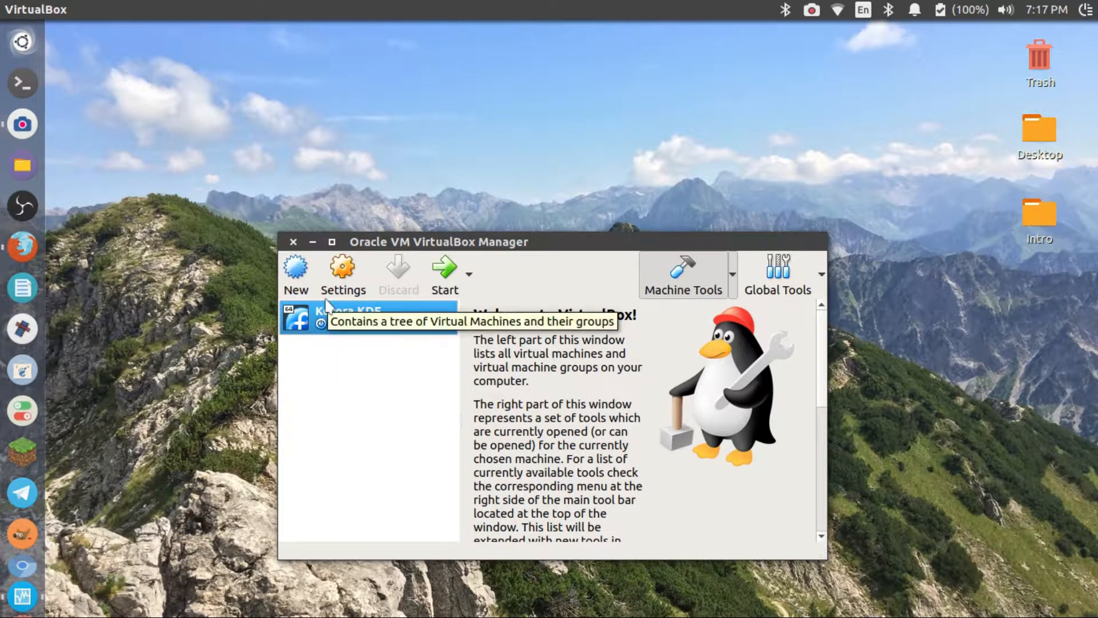
pyautogui.click(457, 284)
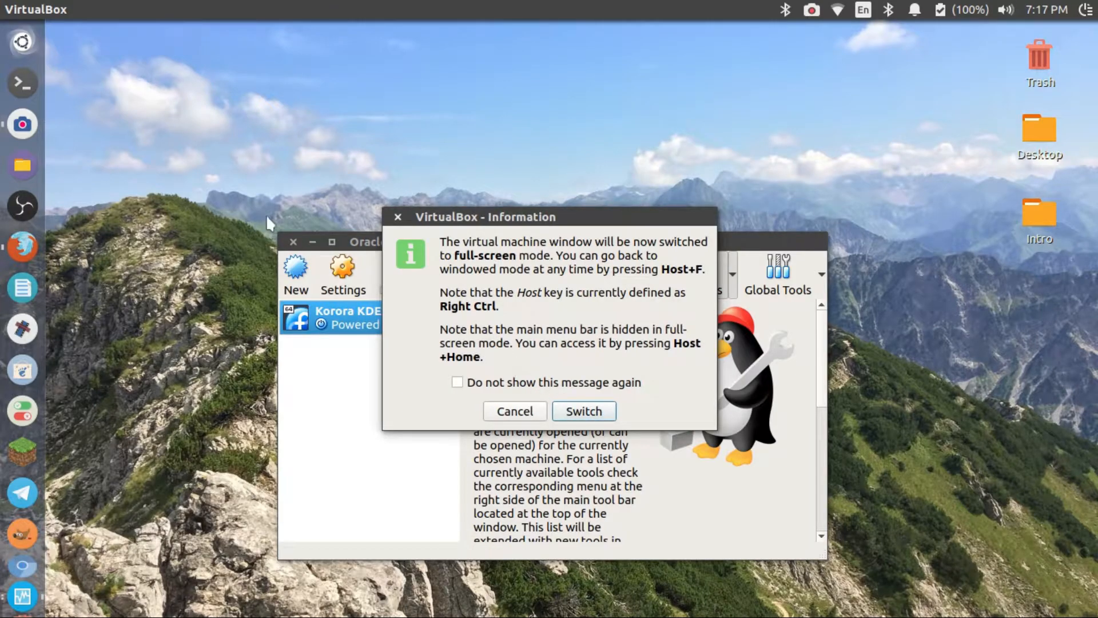
pyautogui.click(583, 417)
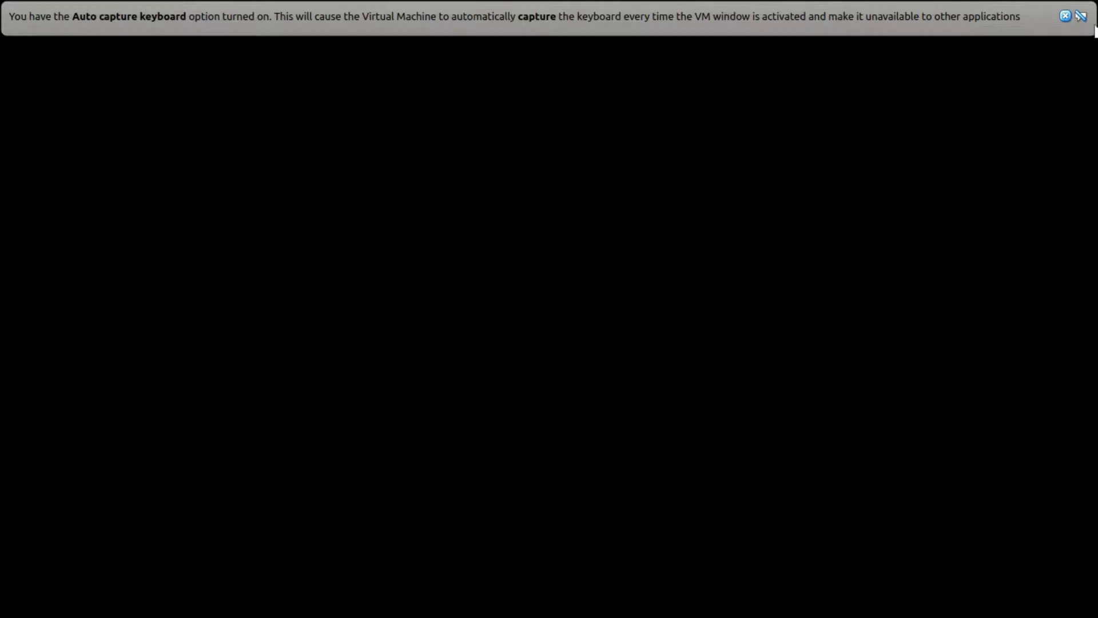
pyautogui.click(1065, 16)
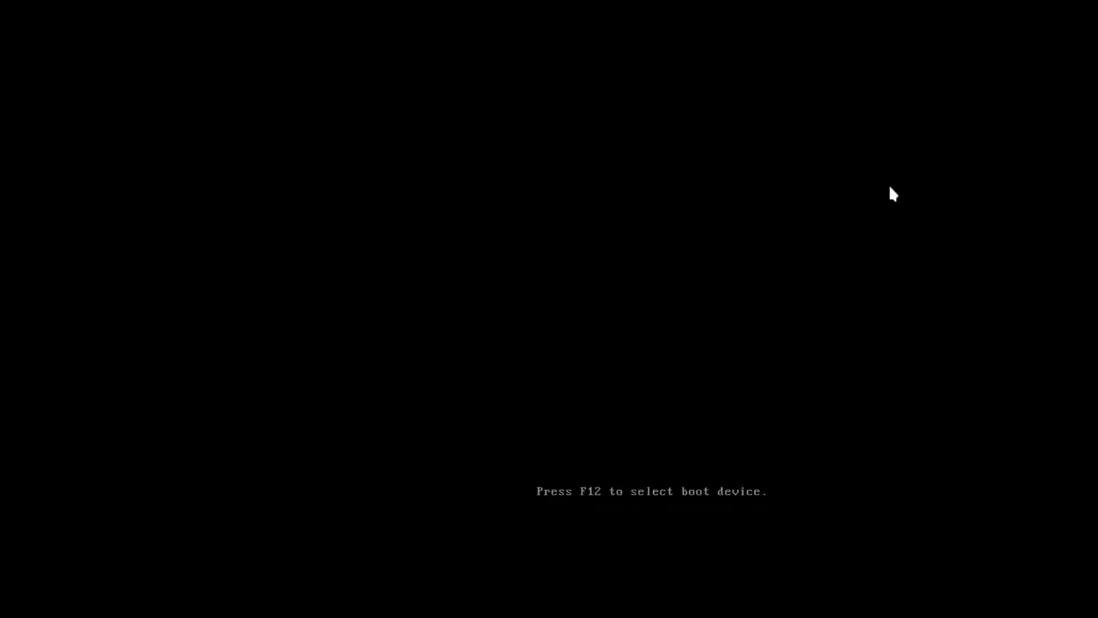
pyautogui.press('Return')
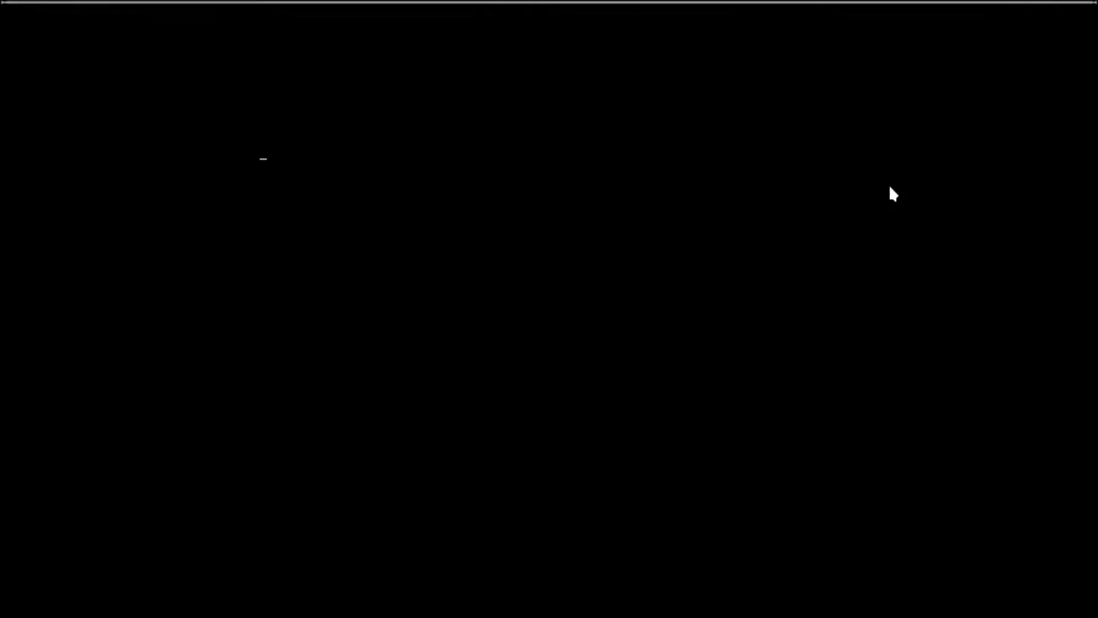
pyautogui.click(1066, 16)
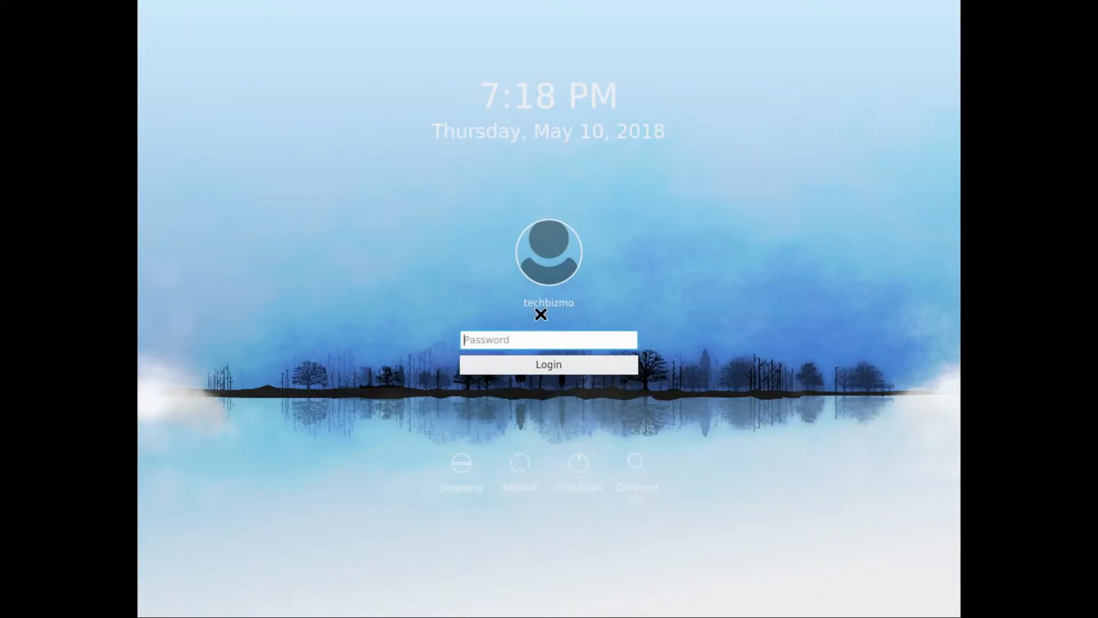
# Step: Look at the different-user login form, return to the existing user, and log in with the account password
pyautogui.click(629, 475)
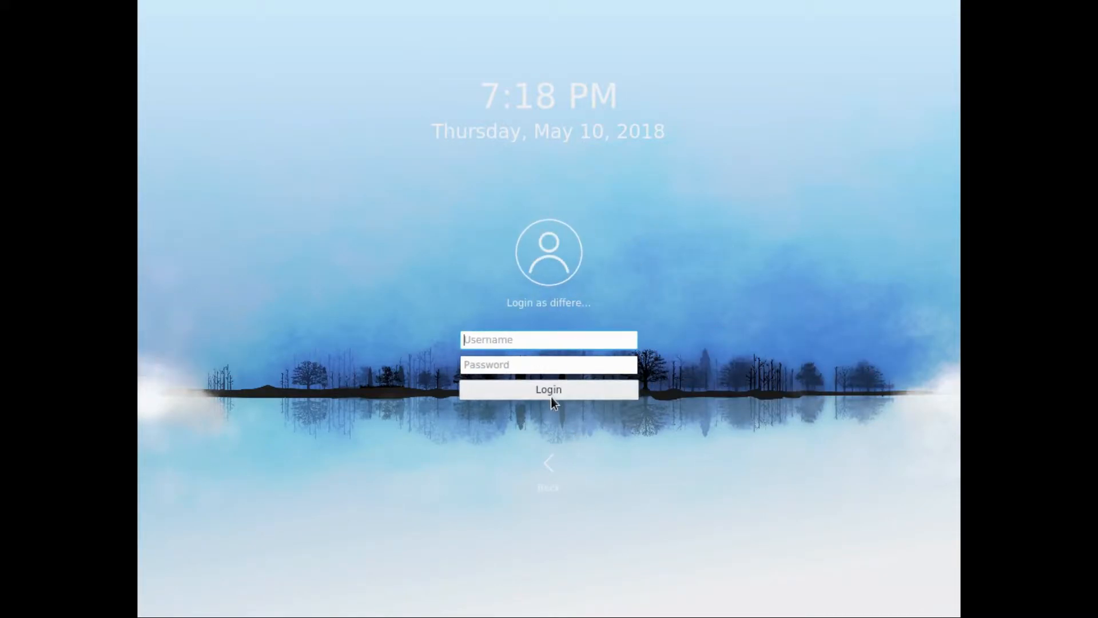
pyautogui.click(548, 461)
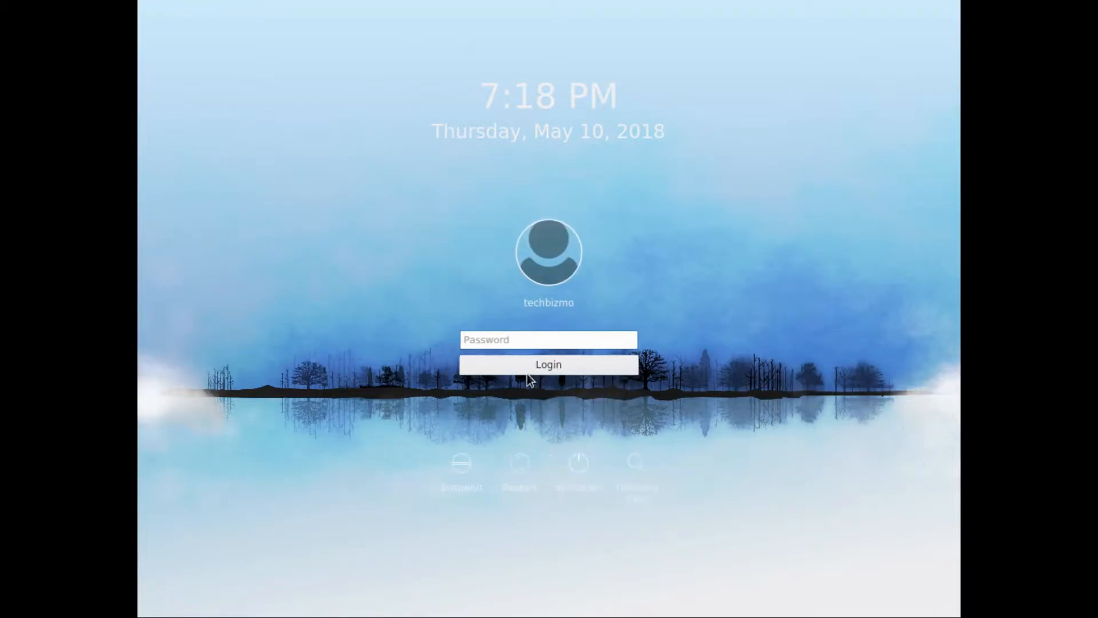
pyautogui.click(476, 343)
pyautogui.write('**********')
pyautogui.press('Return')
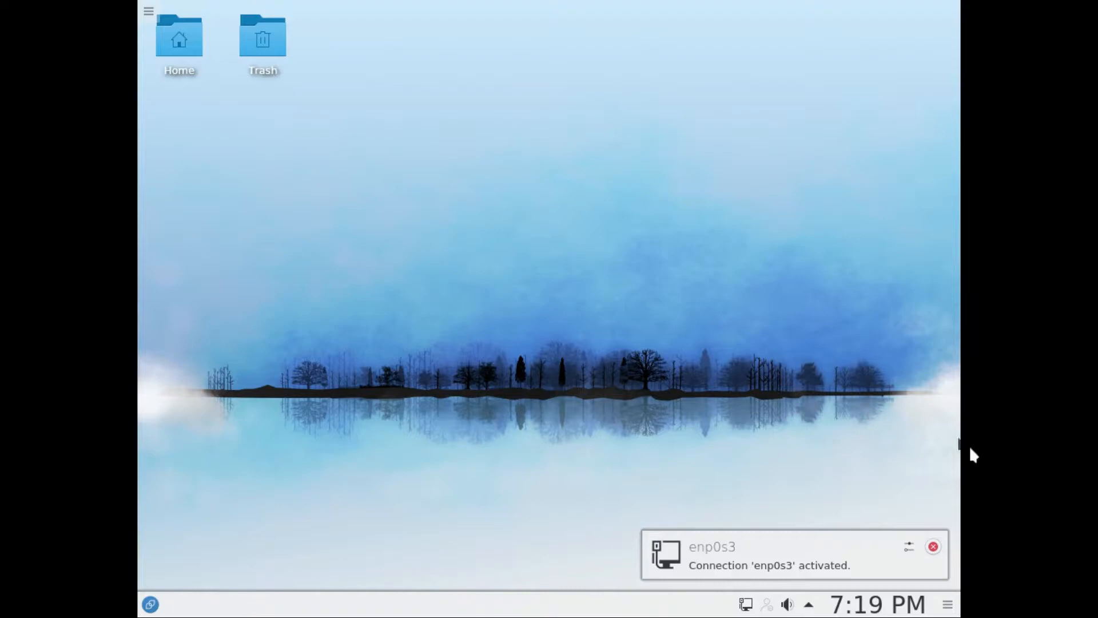
# Step: Dismiss the network connection notification and move the Home and Trash icons side by side near the middle of the desktop
pyautogui.click(933, 546)
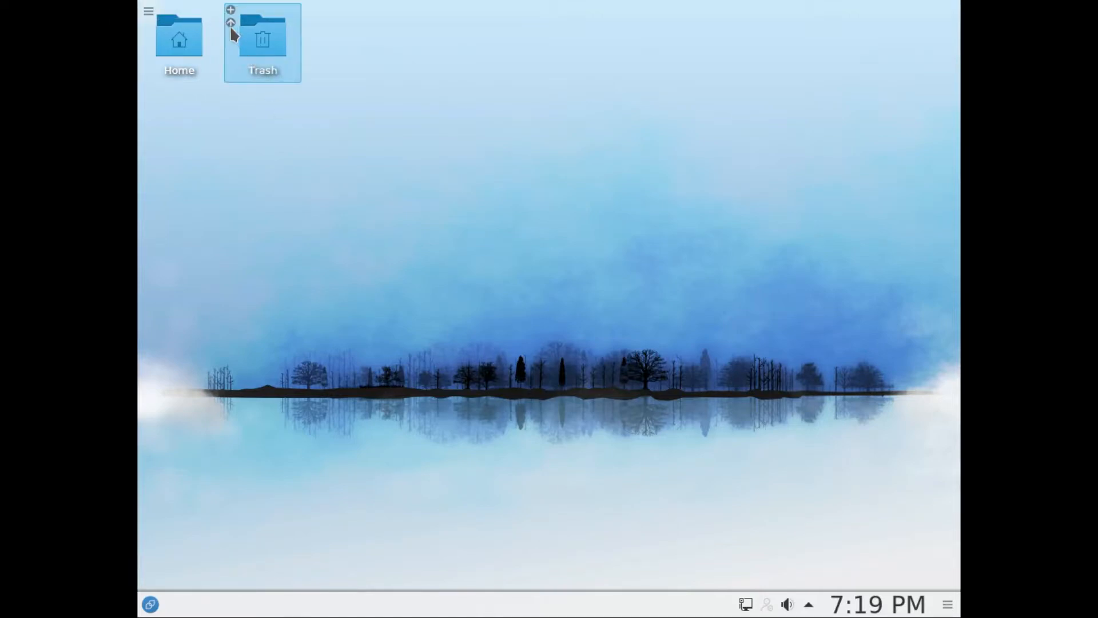
pyautogui.moveTo(262, 43); pyautogui.dragTo(808, 157)
pyautogui.moveTo(200, 68); pyautogui.dragTo(526, 263)
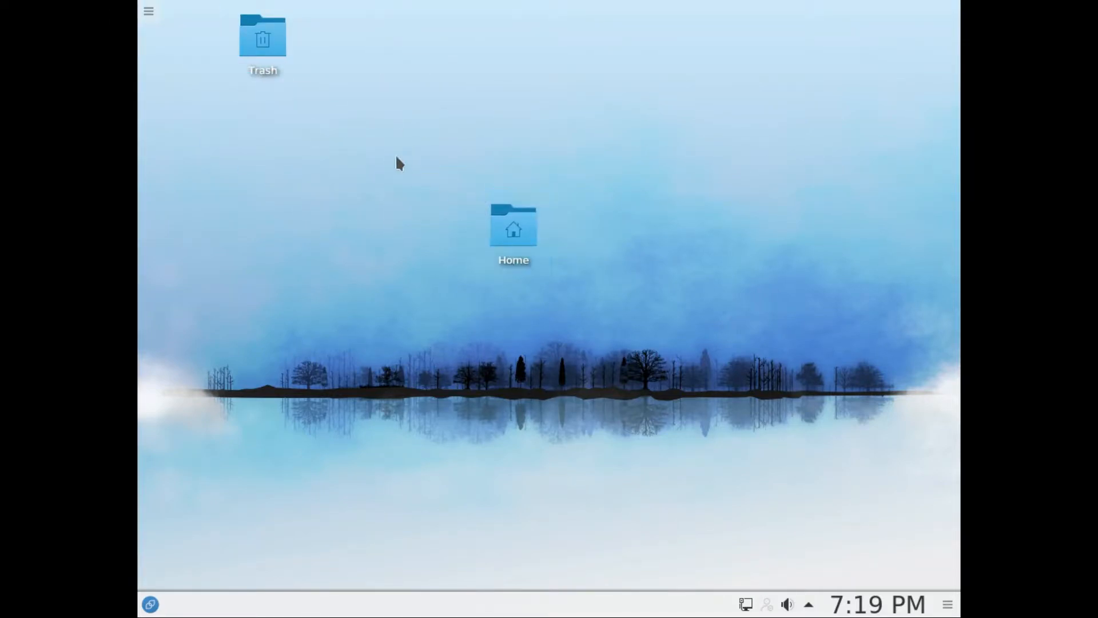
pyautogui.moveTo(249, 35); pyautogui.dragTo(671, 219)
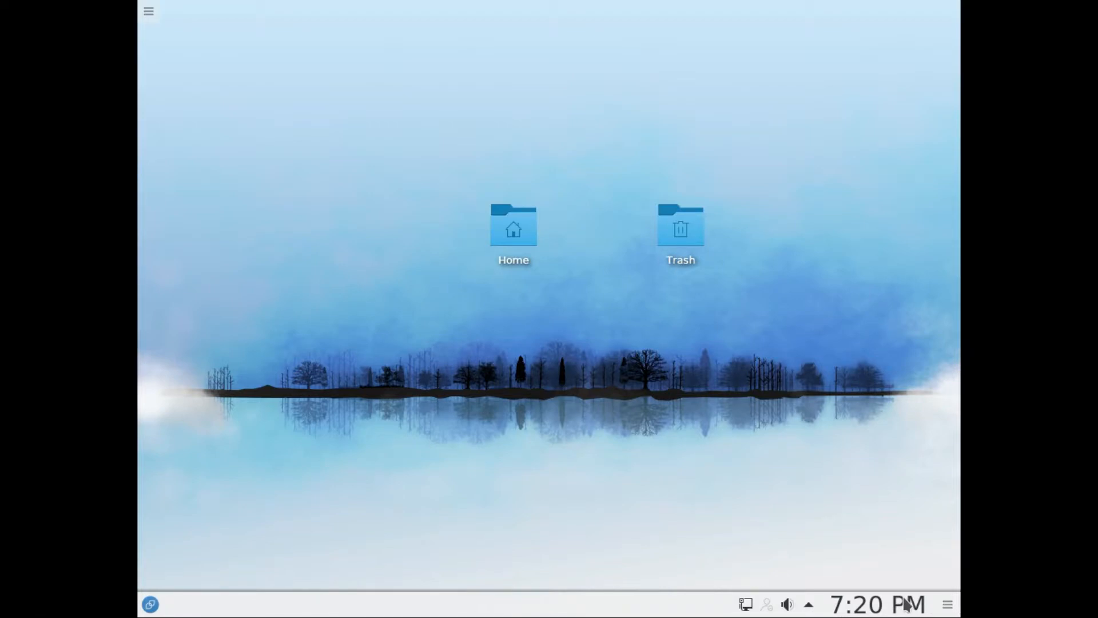
# Step: Examine the taskbar's calendar, panel settings and Status & Notifications list, closing each one
pyautogui.click(871, 609)
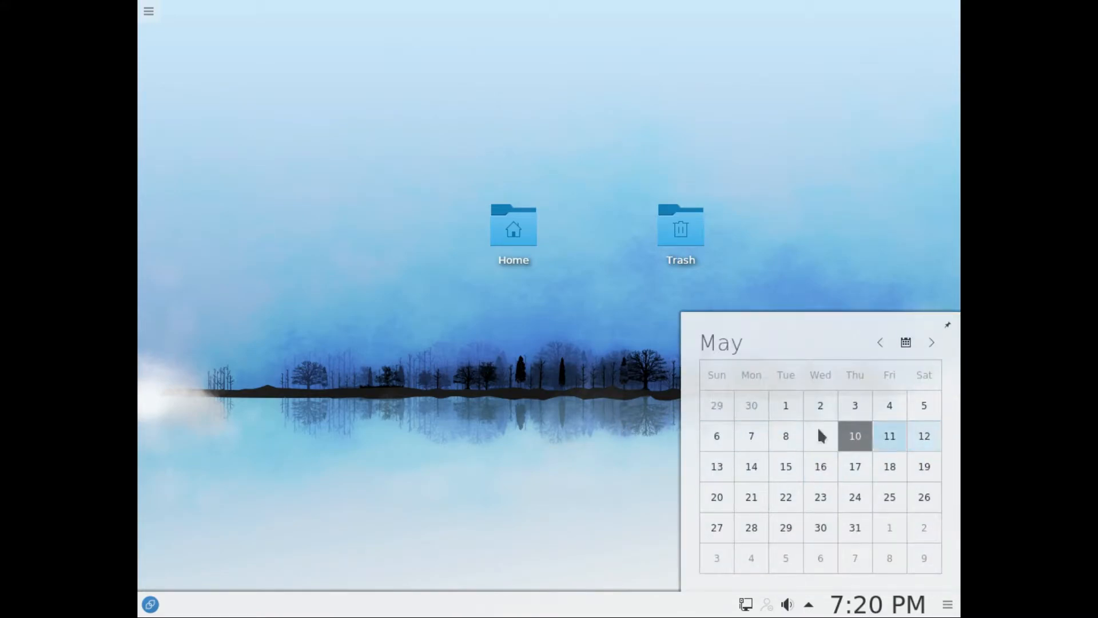
pyautogui.click(483, 380)
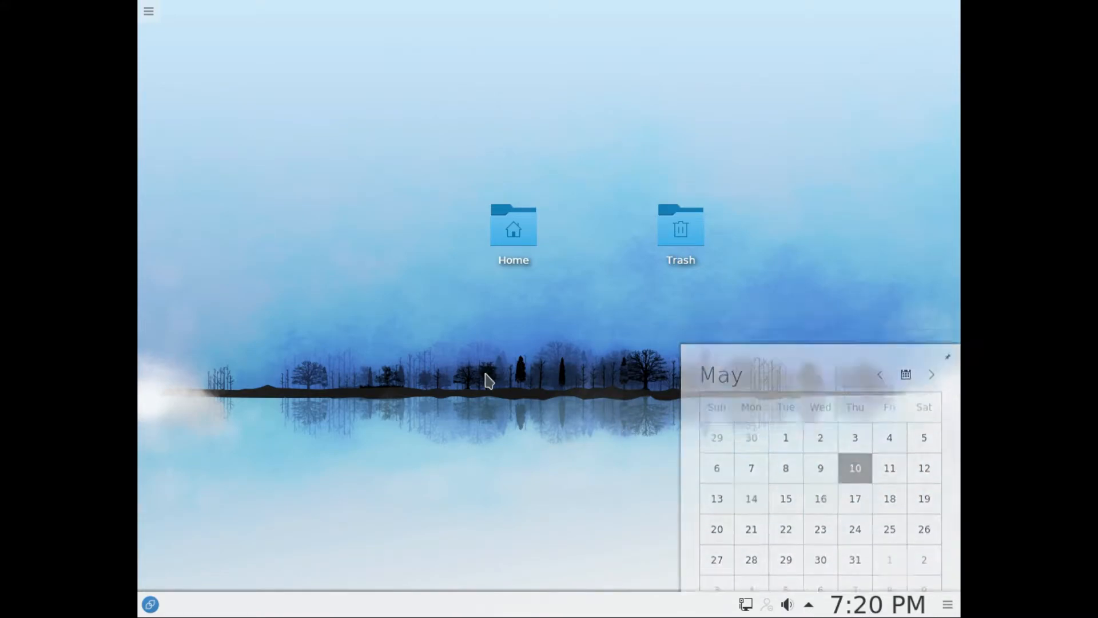
pyautogui.click(948, 605)
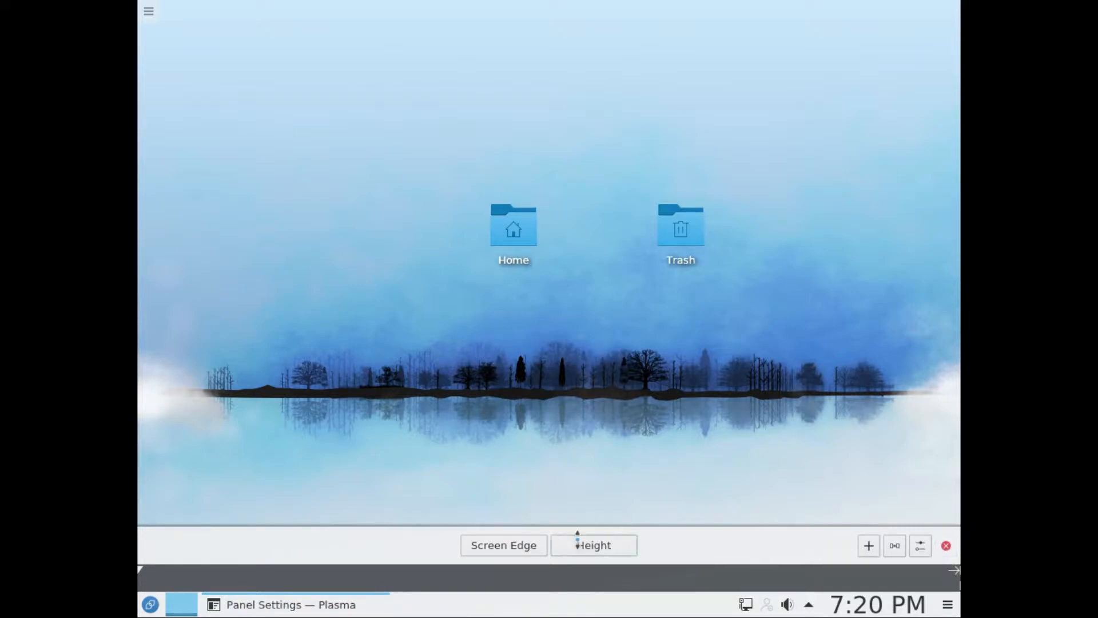
pyautogui.click(944, 546)
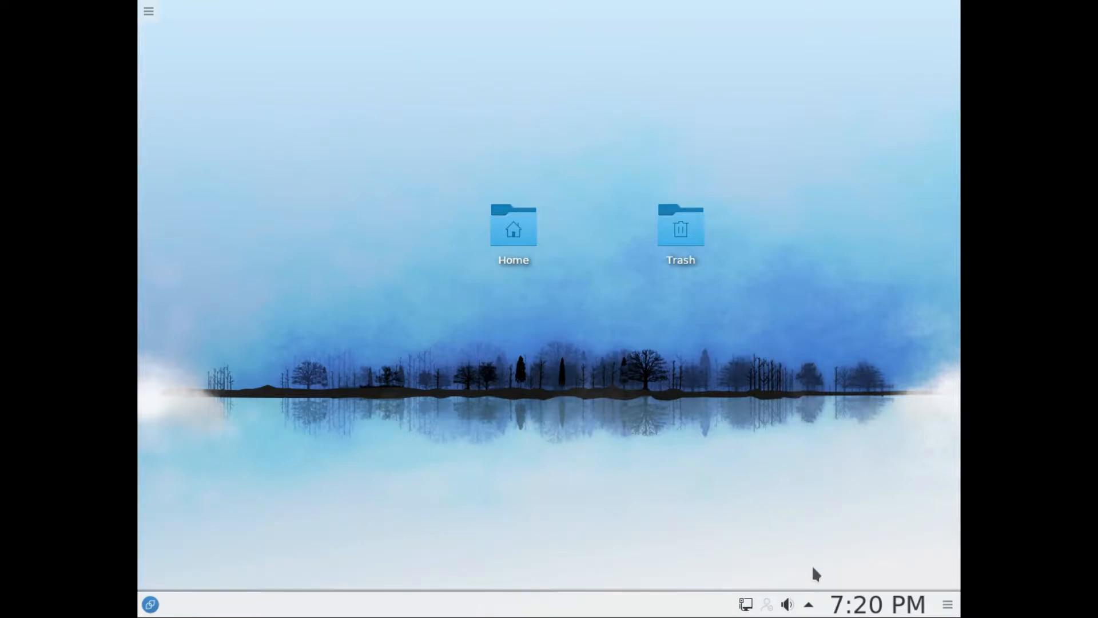
pyautogui.click(803, 605)
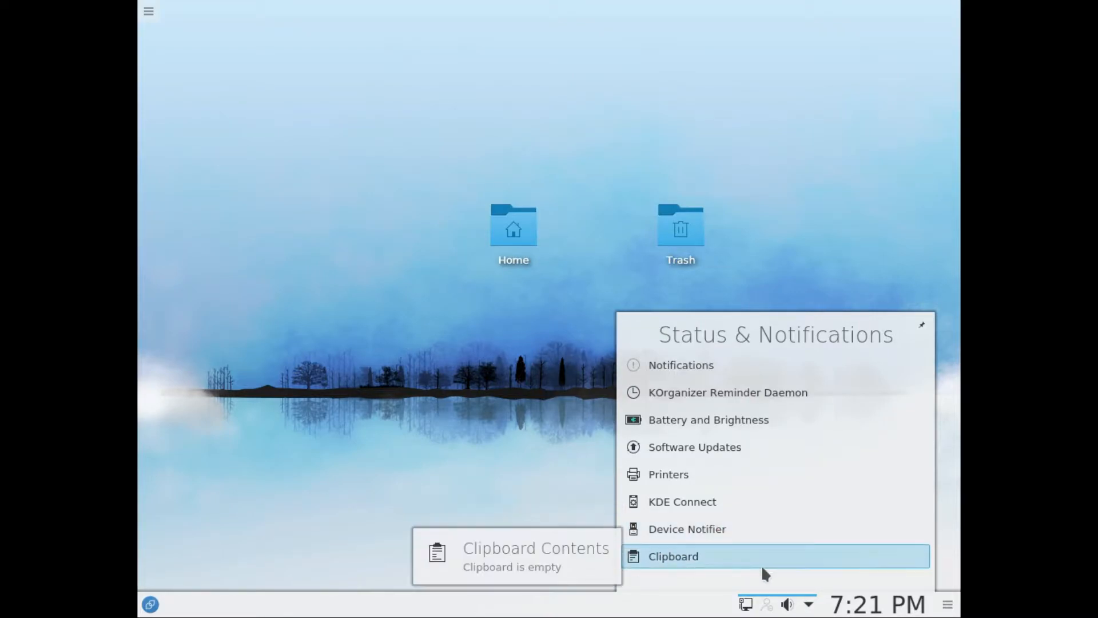
pyautogui.click(484, 384)
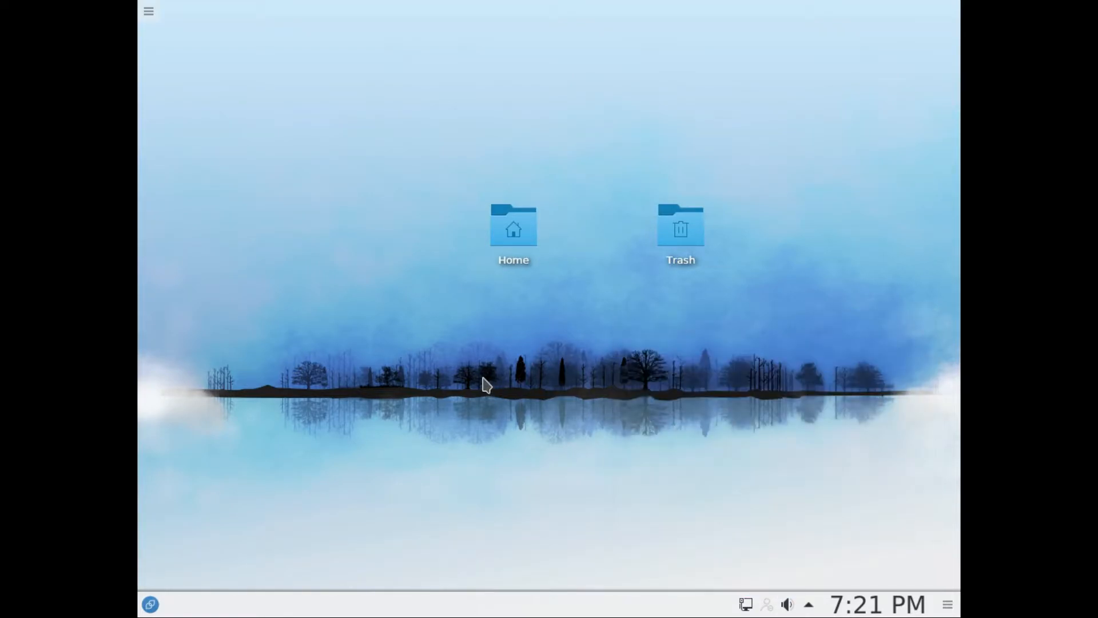
# Step: Set the audio playback volume to 44% and the microphone capture volume to 62%
pyautogui.click(788, 605)
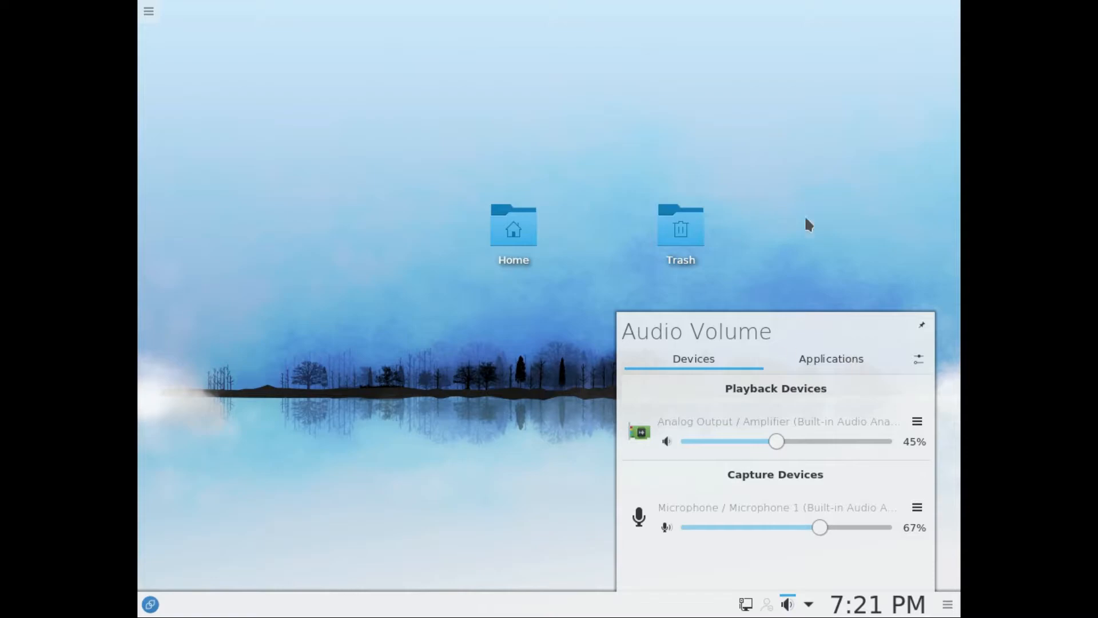
pyautogui.moveTo(814, 528); pyautogui.dragTo(798, 491)
pyautogui.moveTo(778, 438)
pyautogui.mouseDown()
pyautogui.moveTo(779, 455)
pyautogui.moveTo(813, 465)
pyautogui.moveTo(760, 461)
pyautogui.moveTo(910, 455)
pyautogui.moveTo(853, 441)
pyautogui.moveTo(776, 451)
pyautogui.mouseUp()
pyautogui.click(900, 250)
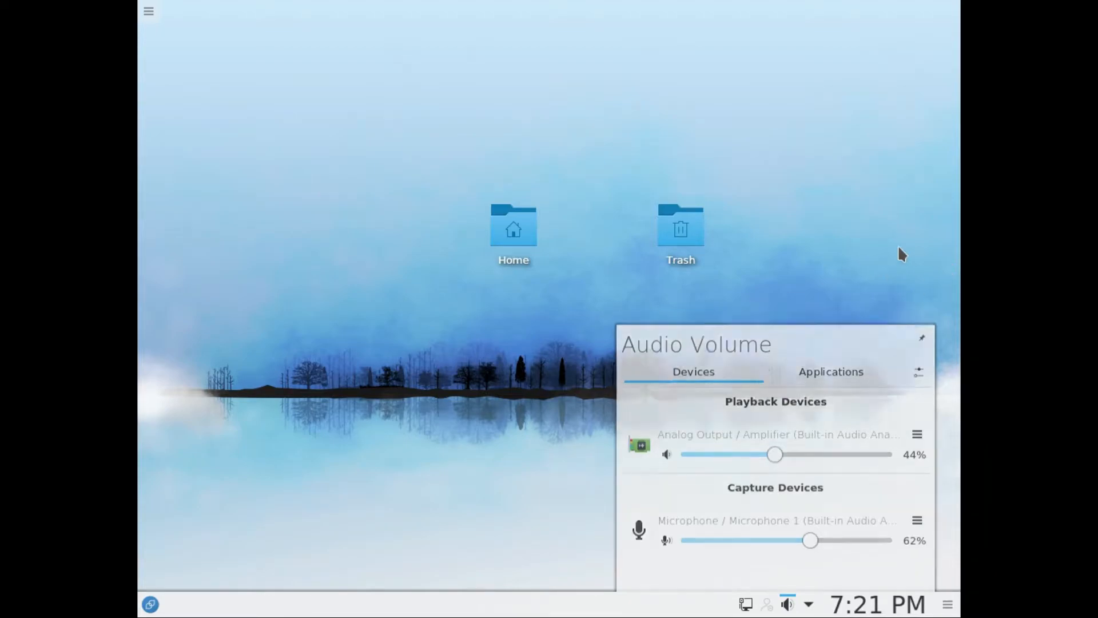
# Step: Review the account types offered for instant messaging, cancel without creating one, and check the network connections
pyautogui.click(767, 607)
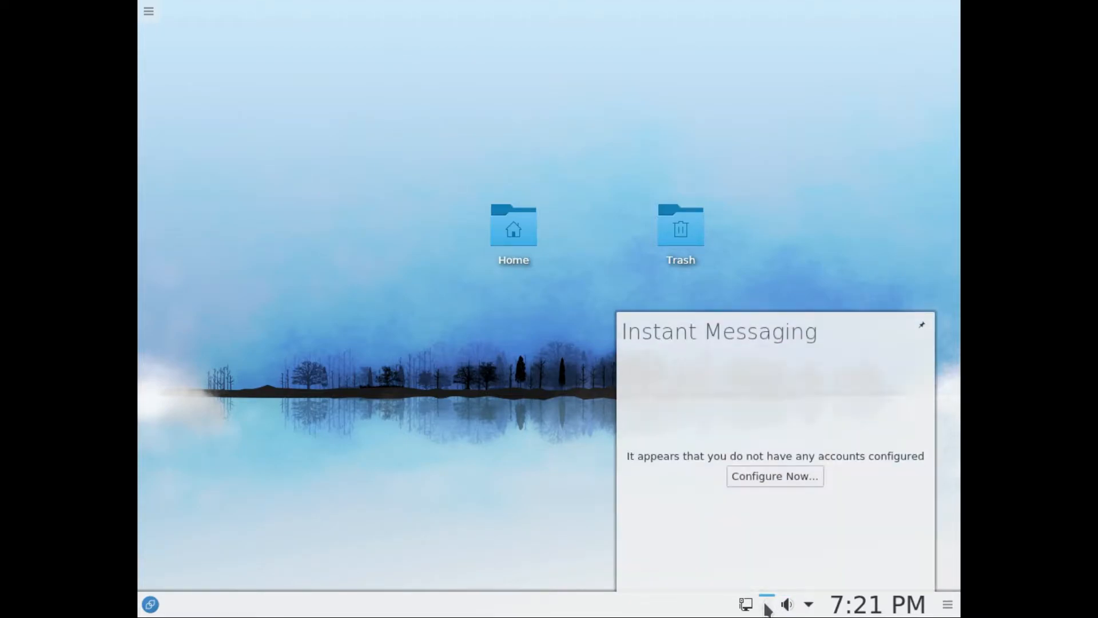
pyautogui.click(776, 480)
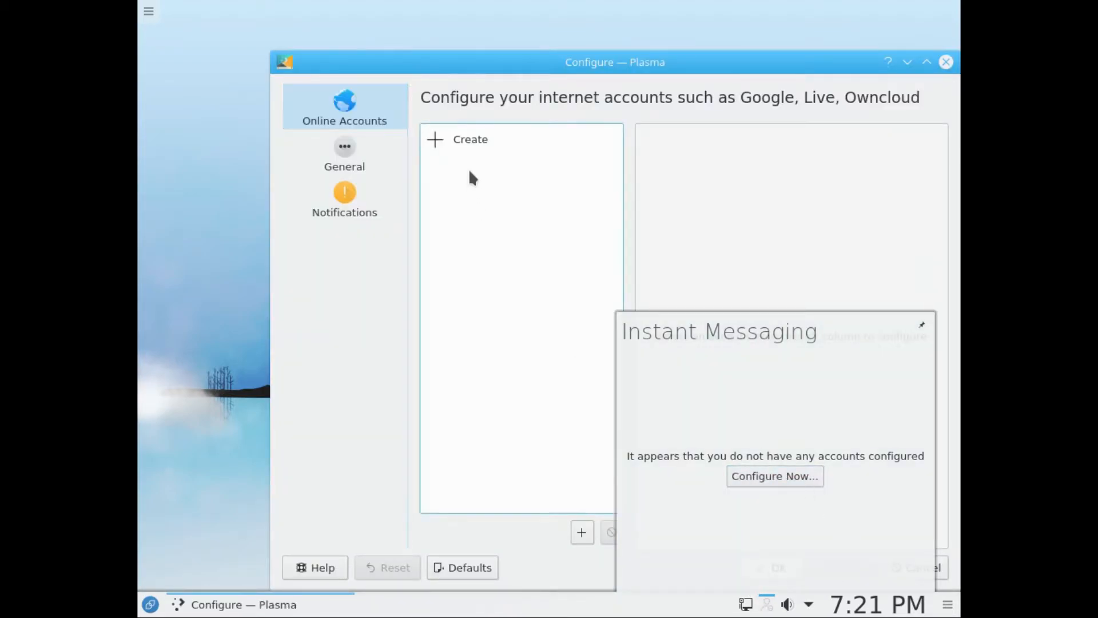
pyautogui.click(442, 147)
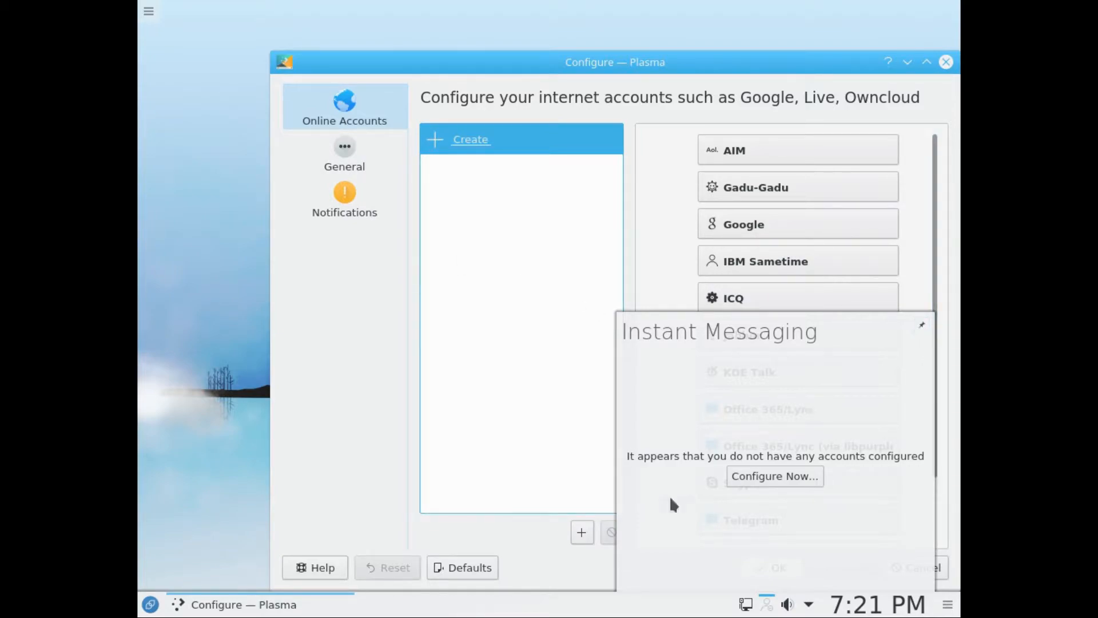
pyautogui.click(768, 604)
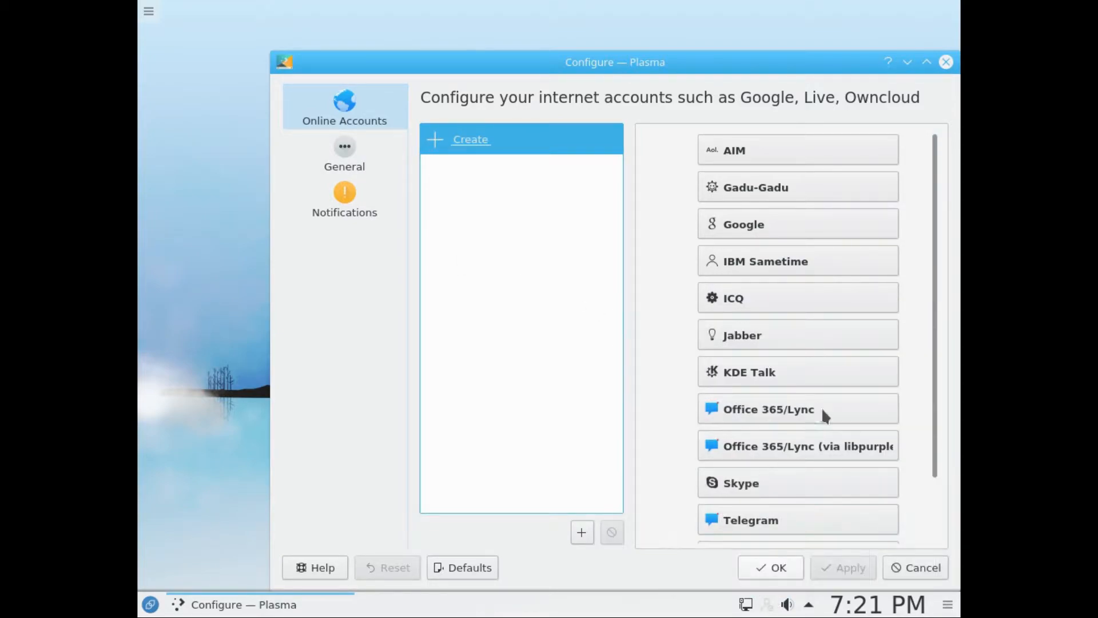
pyautogui.scroll(-3, 822, 406)
pyautogui.scroll(3, 806, 399)
pyautogui.scroll(-3, 876, 266)
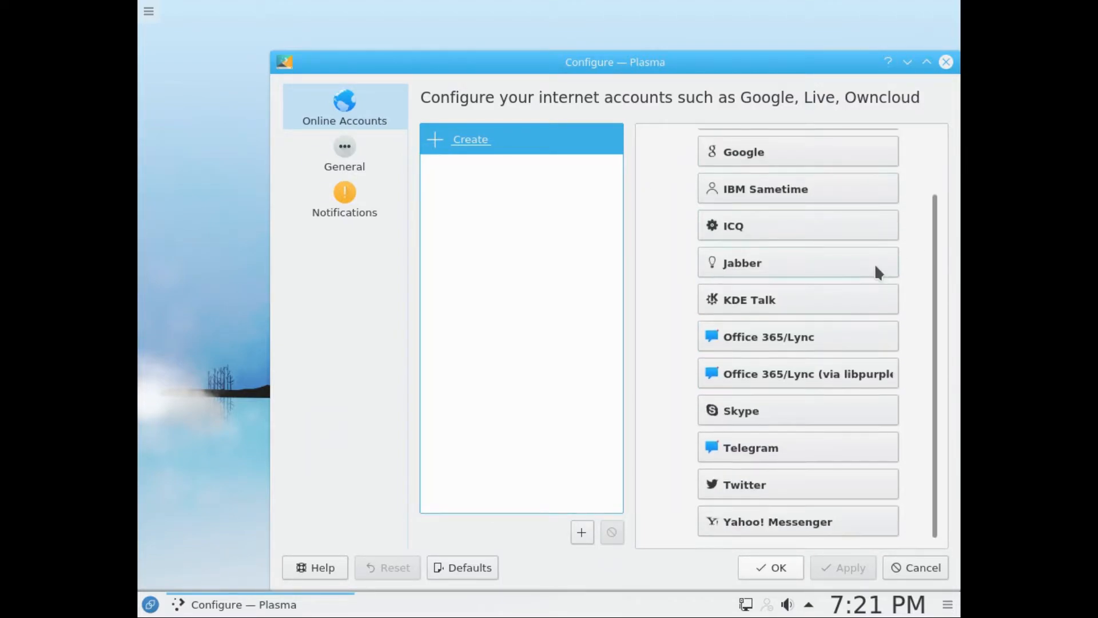
pyautogui.click(913, 566)
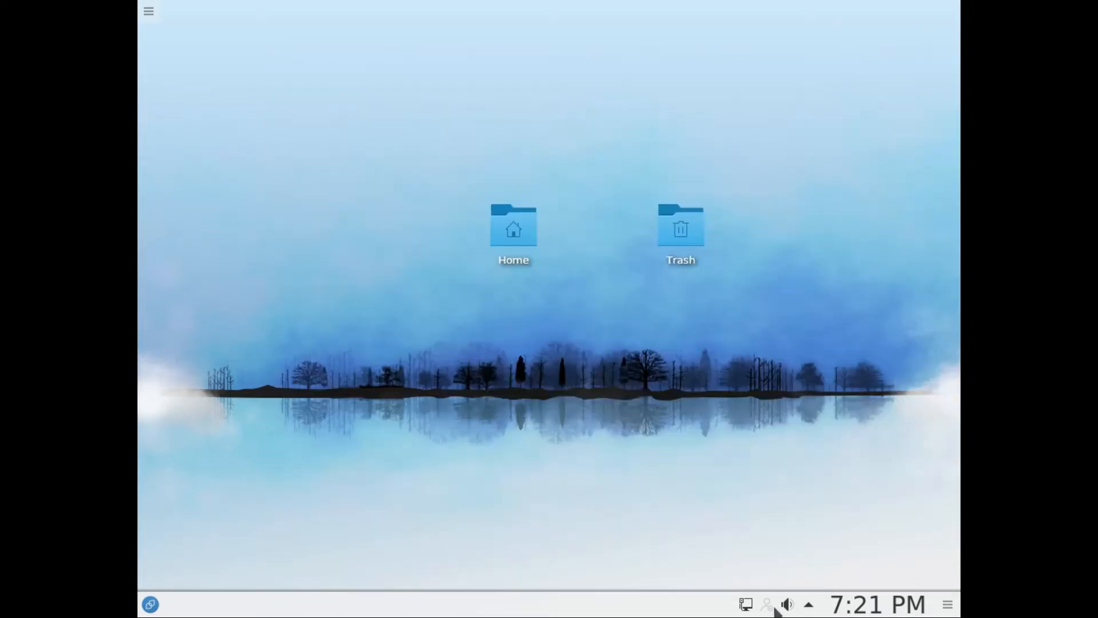
pyautogui.click(744, 605)
pyautogui.click(472, 399)
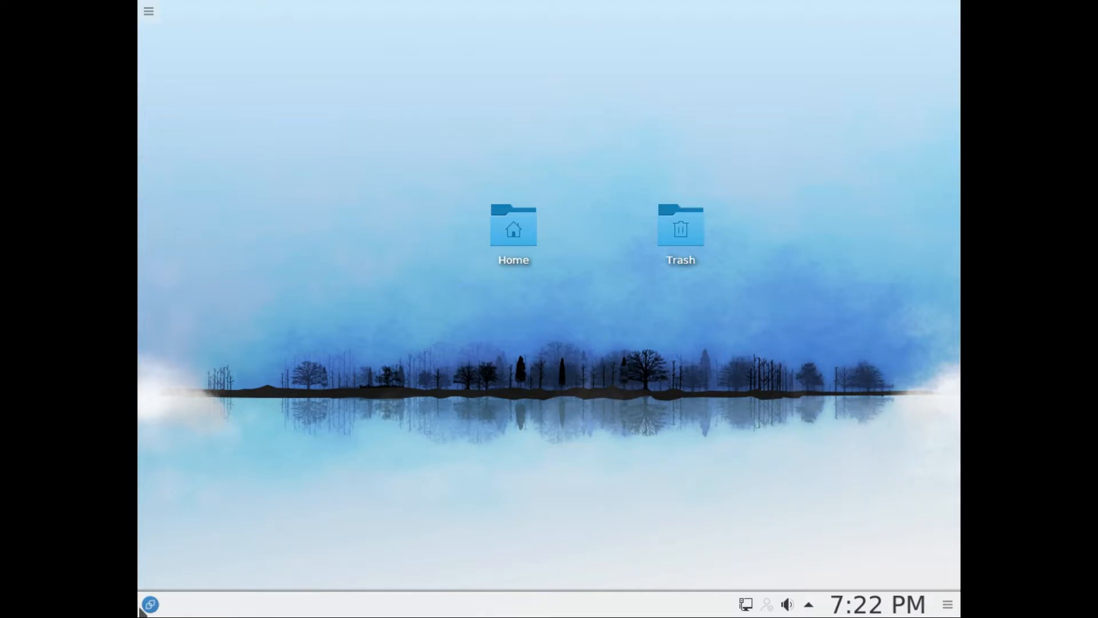
# Step: Launch the Discover software center and reposition its window on the desktop
pyautogui.click(149, 606)
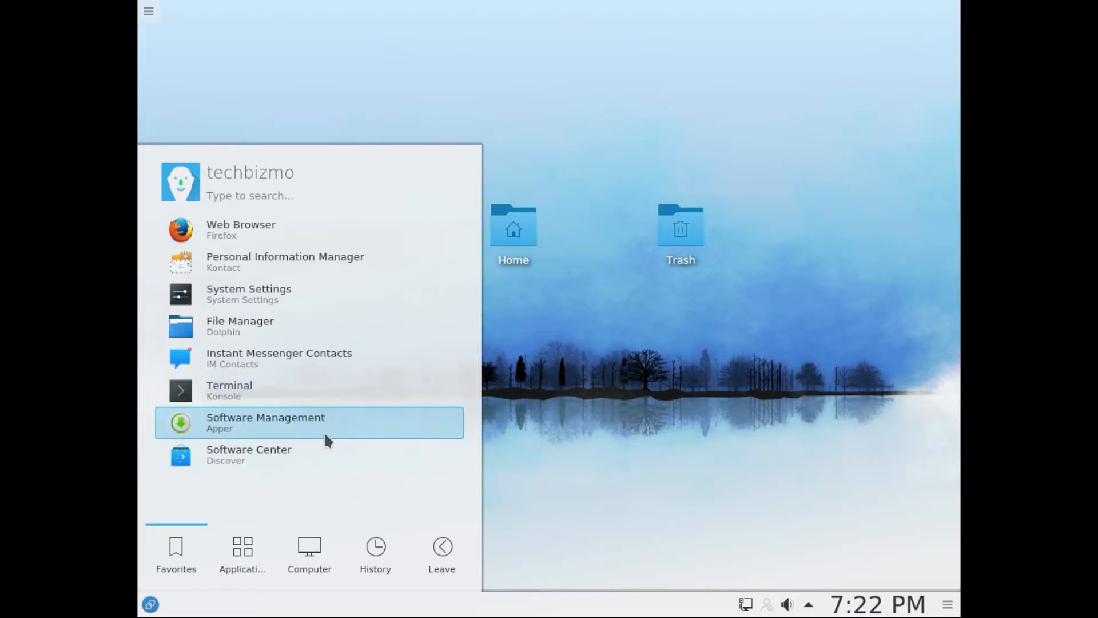
pyautogui.click(229, 455)
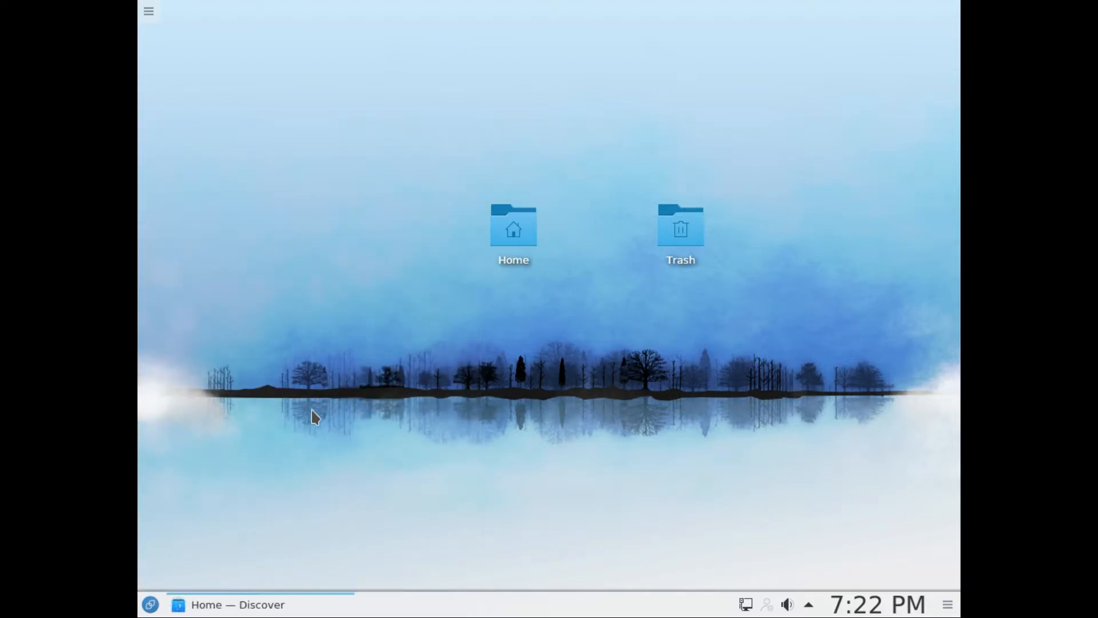
pyautogui.moveTo(502, 21); pyautogui.dragTo(573, 69)
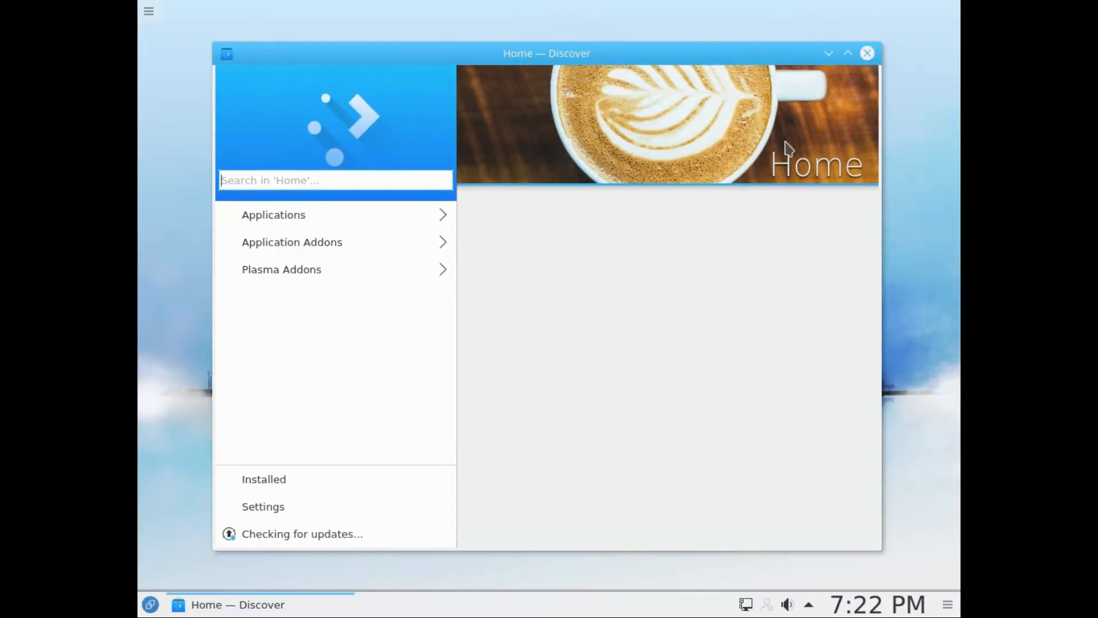
# Step: Maximize the Discover window and look through the featured applications on its Home page
pyautogui.click(849, 54)
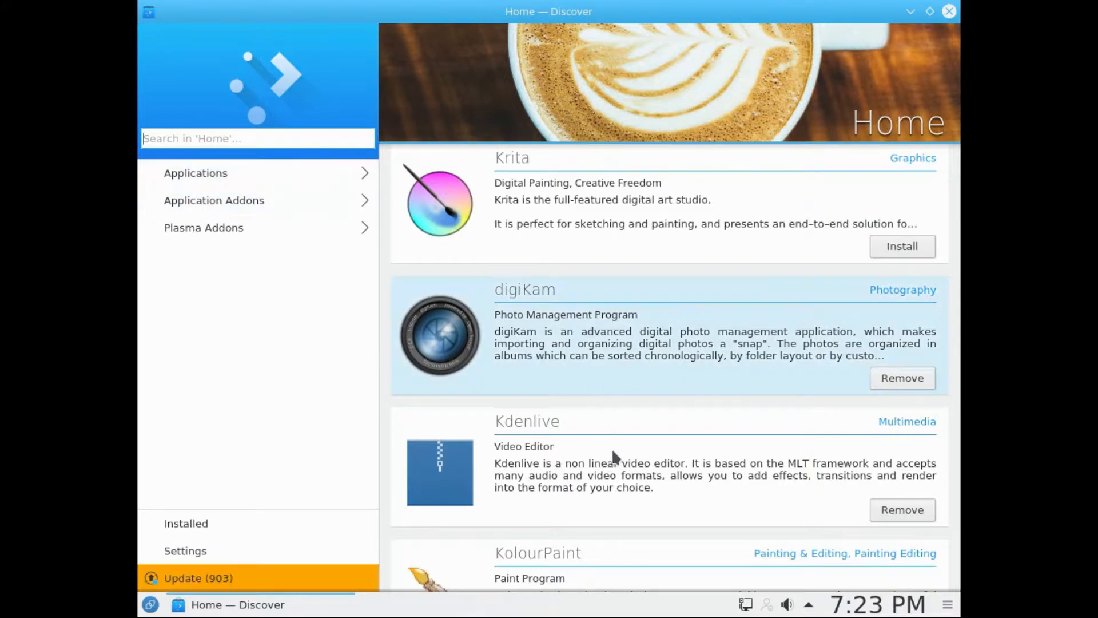
pyautogui.scroll(-2, 616, 485)
pyautogui.scroll(-1, 496, 434)
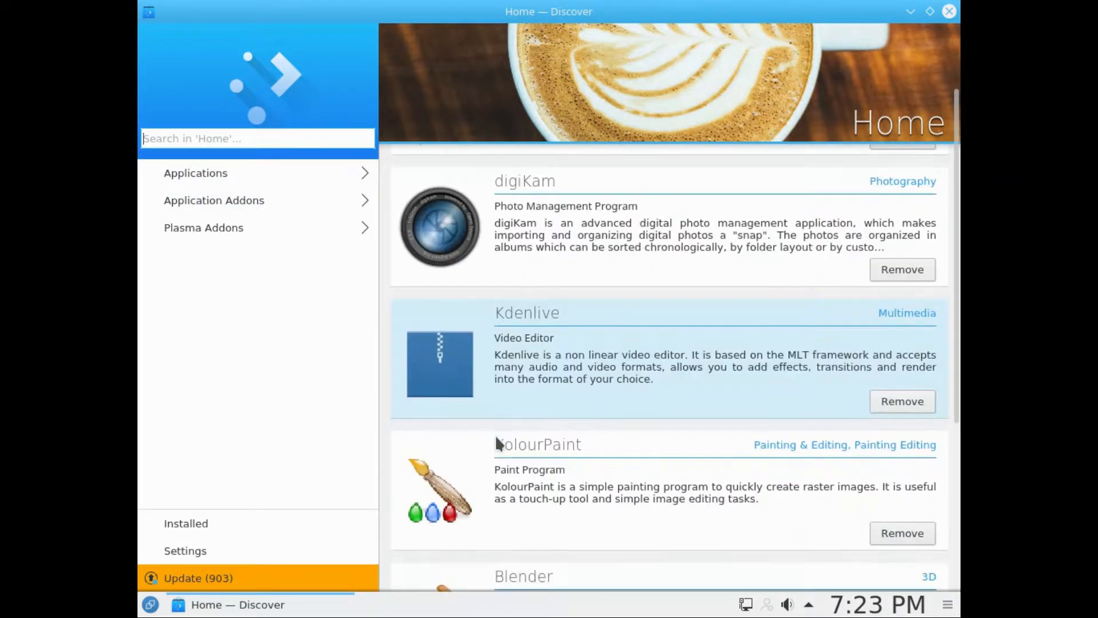
pyautogui.scroll(-1, 495, 434)
pyautogui.scroll(-1, 572, 401)
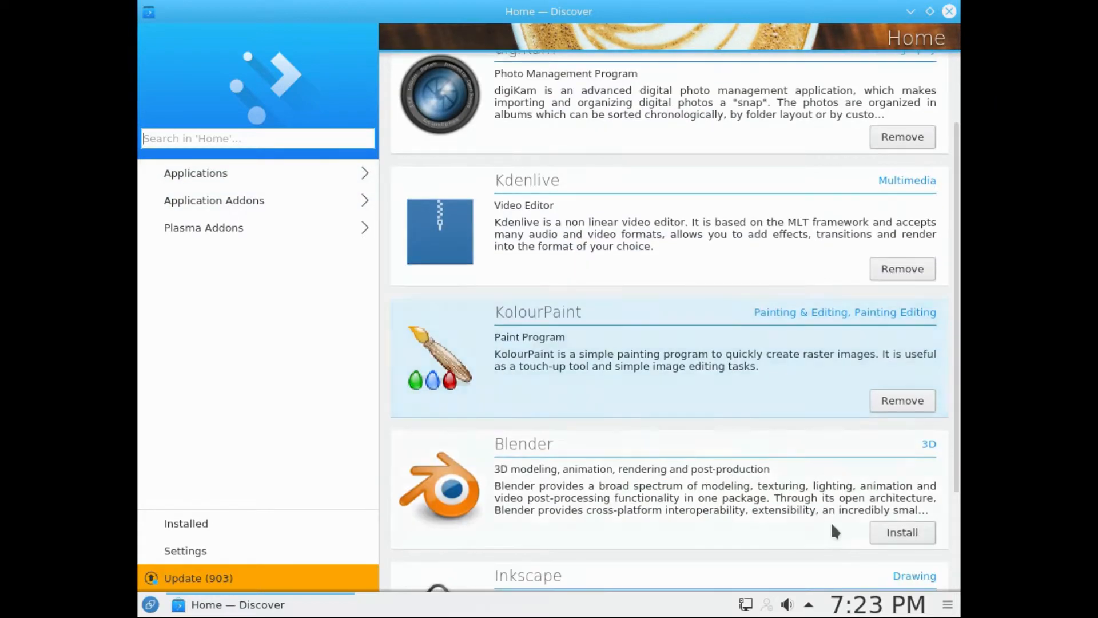
pyautogui.scroll(-1, 885, 535)
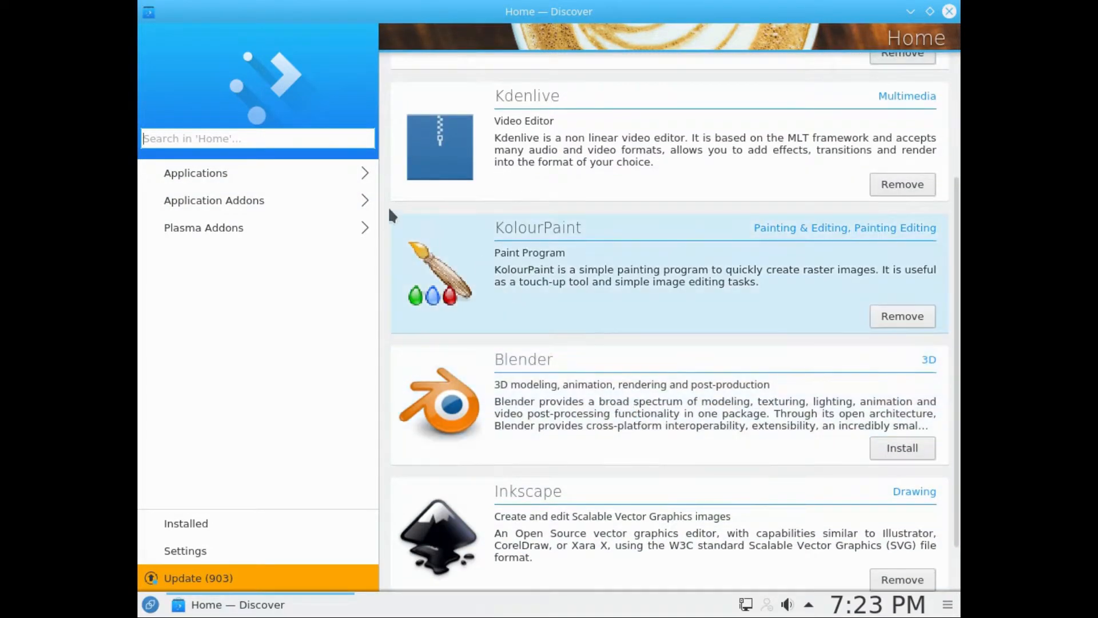
pyautogui.click(241, 141)
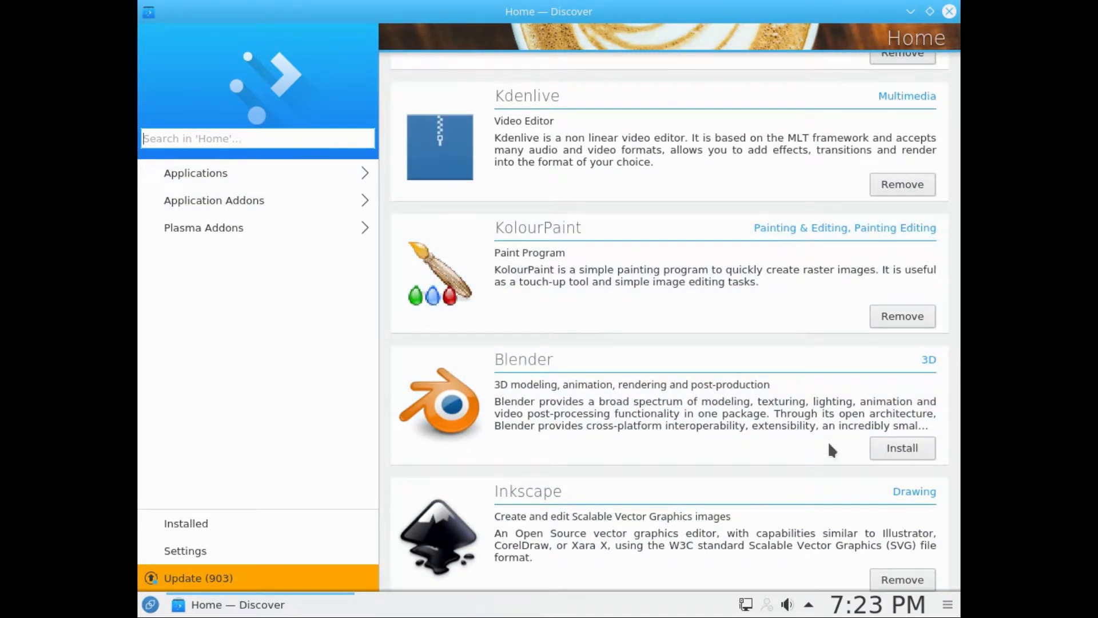
pyautogui.scroll(2, 835, 449)
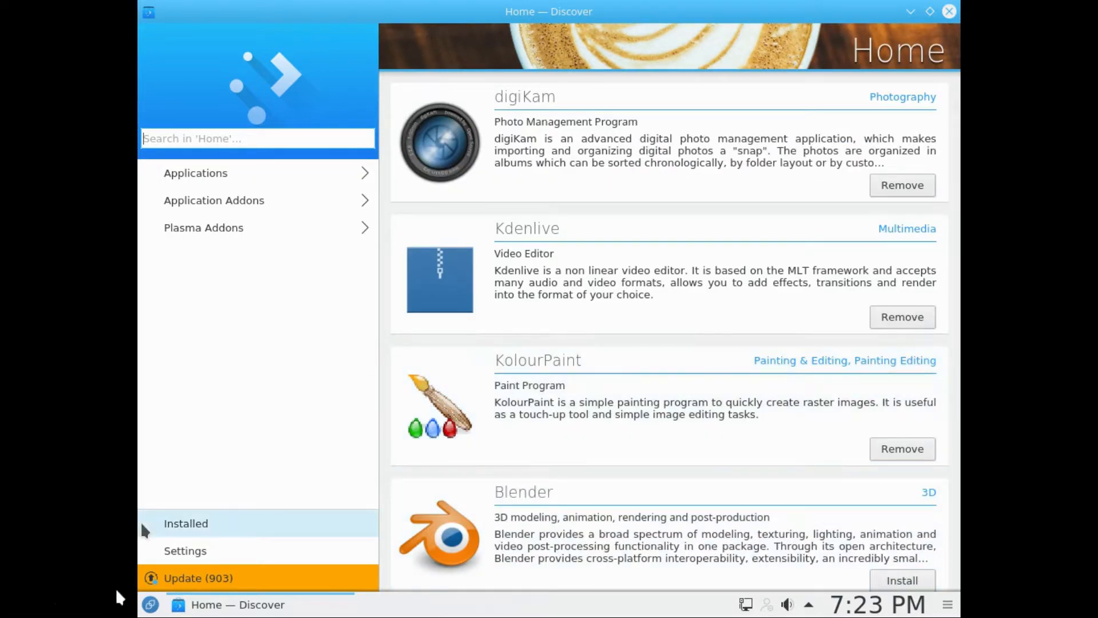
# Step: Search the application launcher for "kden" to look up the Kdenlive video editor
pyautogui.click(151, 605)
pyautogui.write('kden')
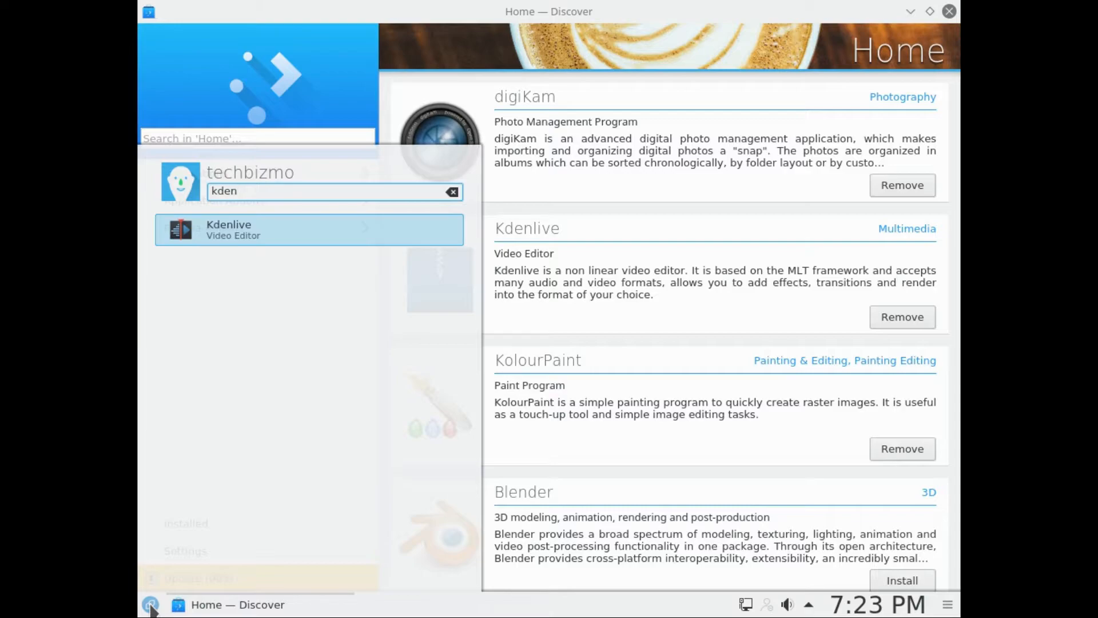
pyautogui.press('Return')
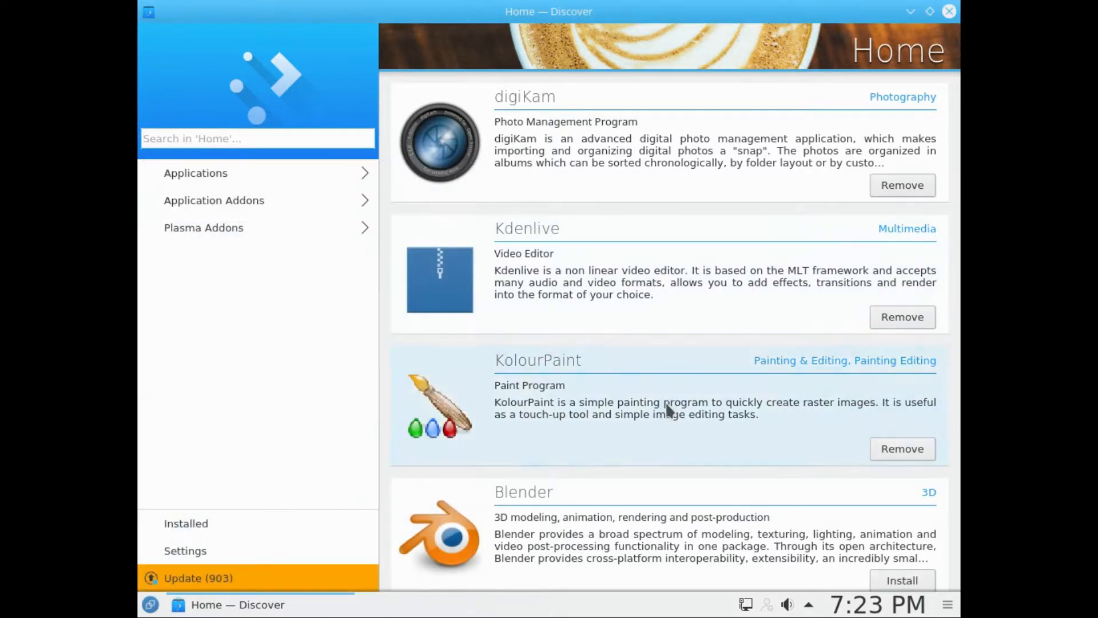
# Step: Review the Applications category list in Discover and return to the Home page
pyautogui.scroll(-1, 665, 401)
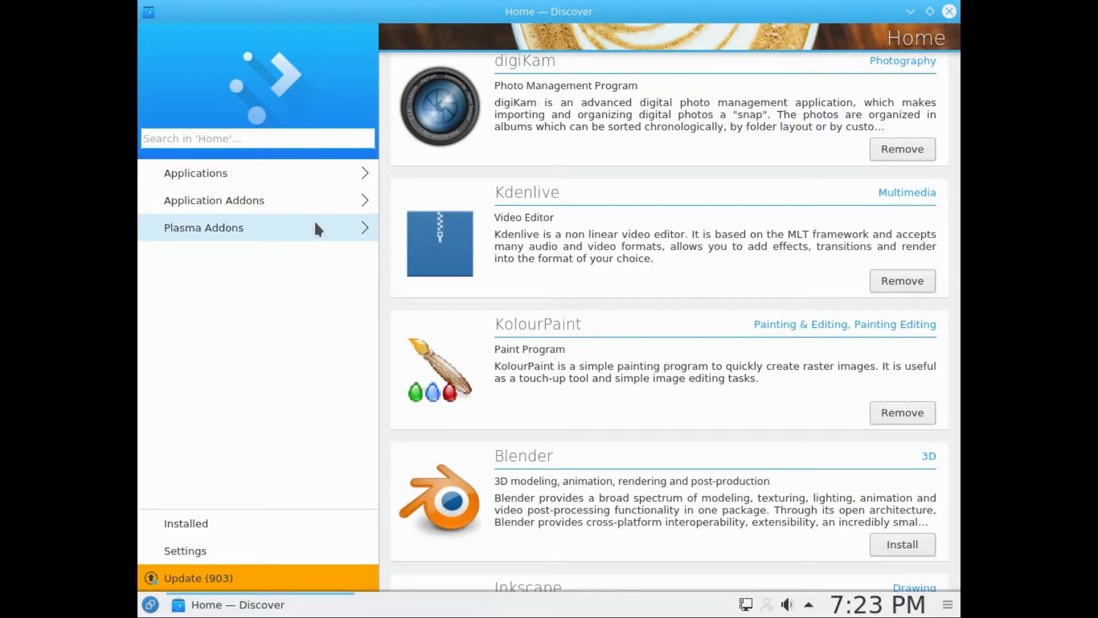
pyautogui.click(368, 171)
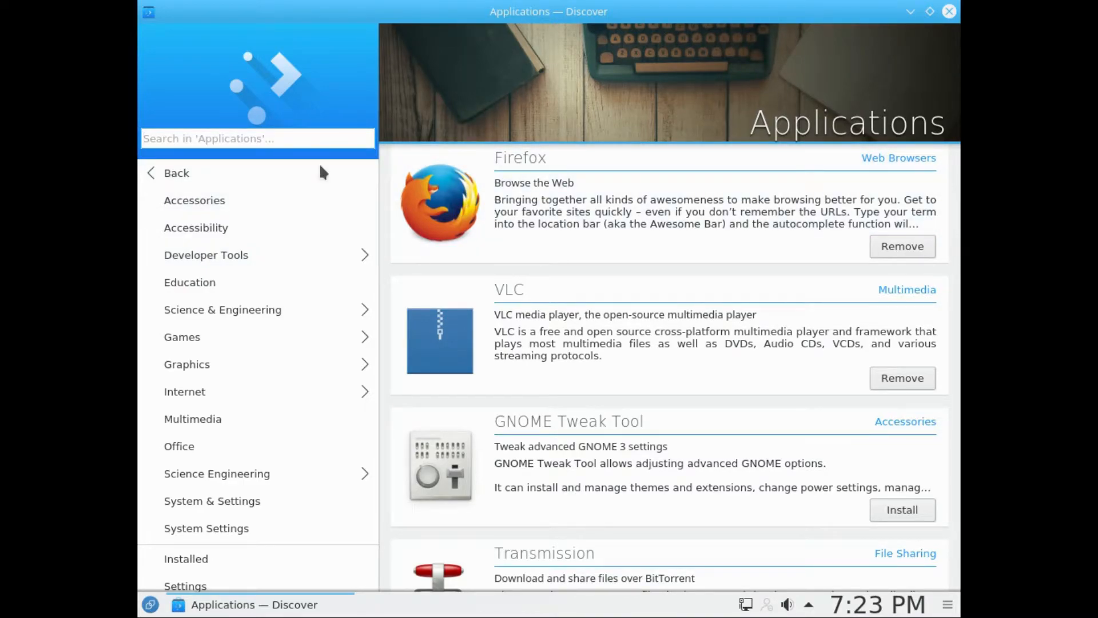
pyautogui.click(169, 172)
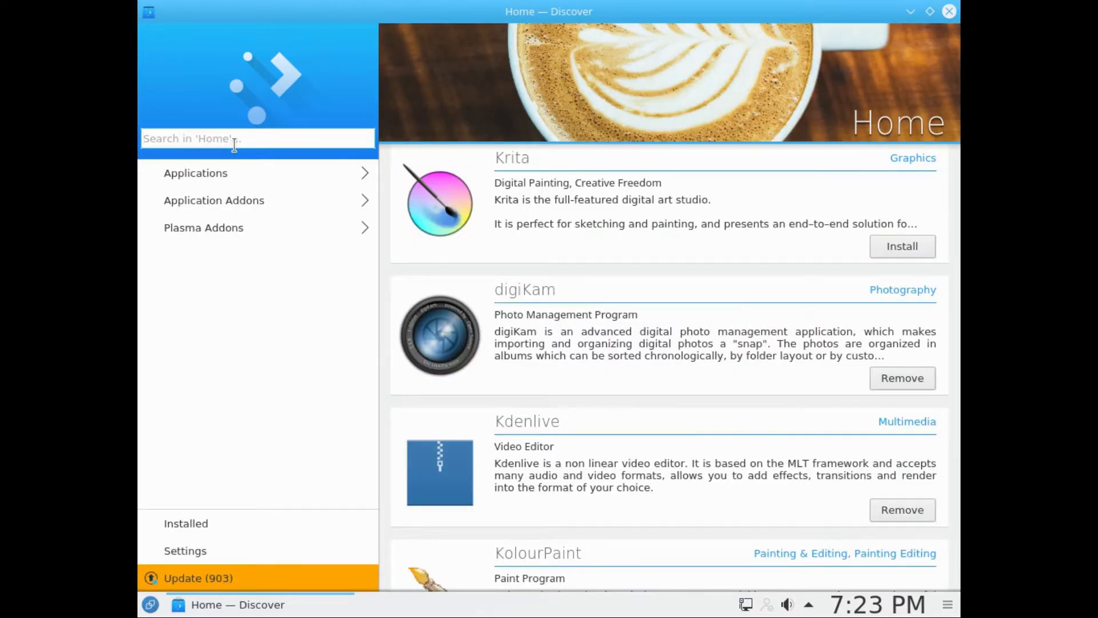
# Step: Search Discover for "gimp", look through the results, and close the software center
pyautogui.scroll(-1, 712, 473)
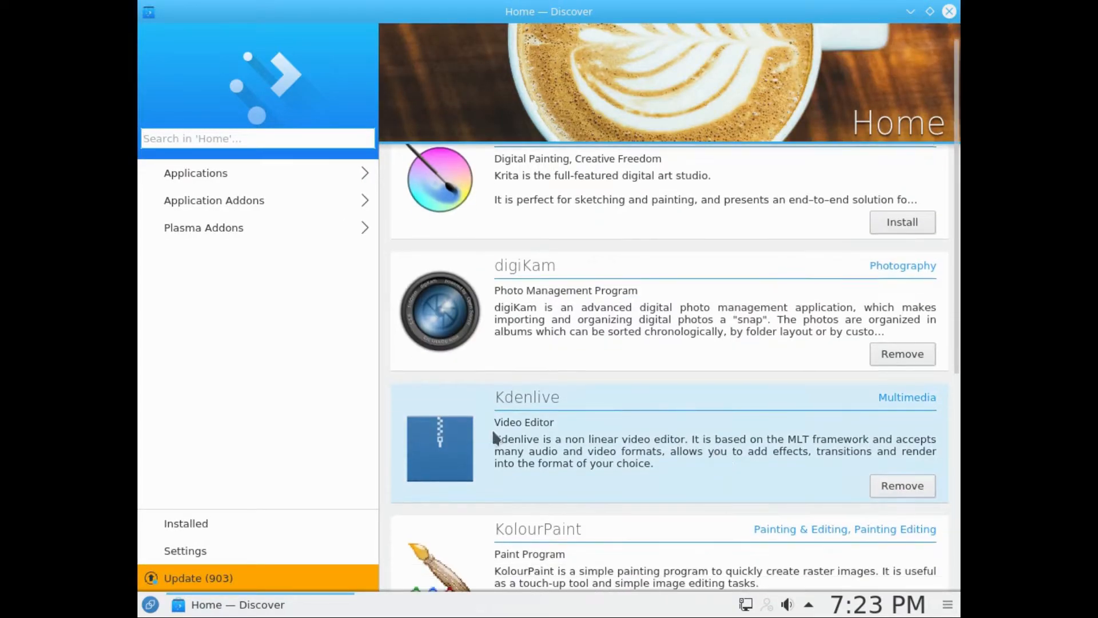
pyautogui.write('gi')
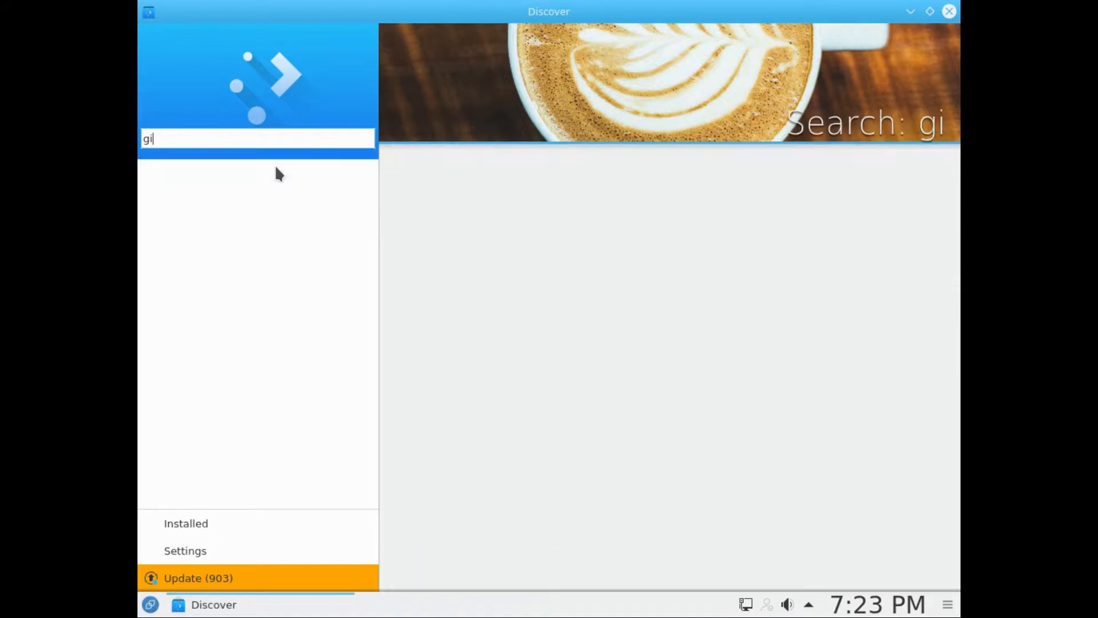
pyautogui.write('mp')
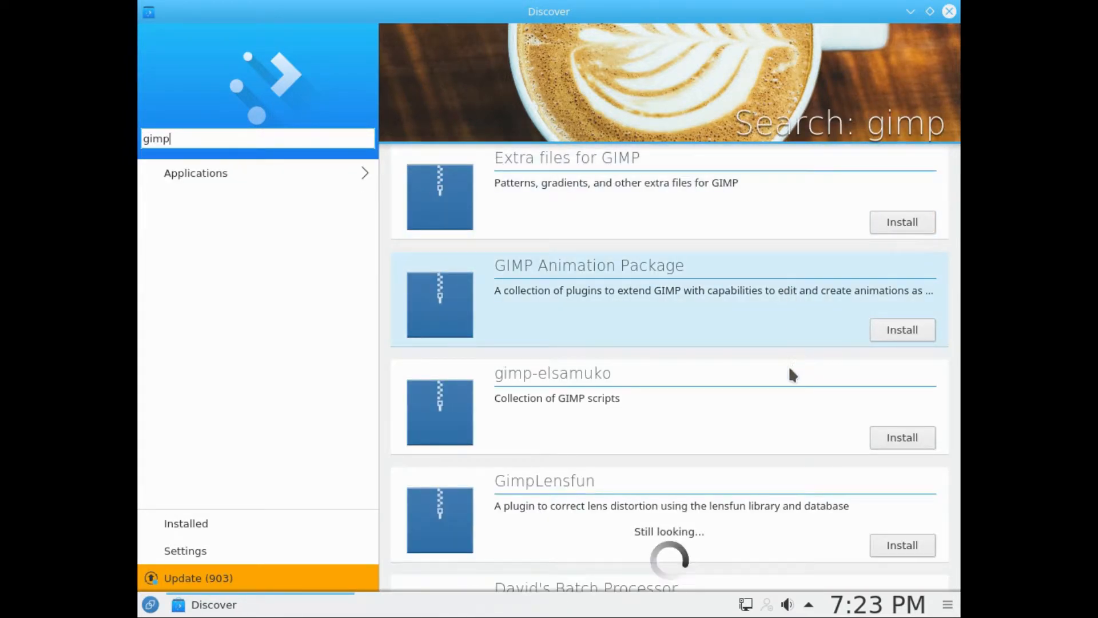
pyautogui.scroll(-3, 786, 369)
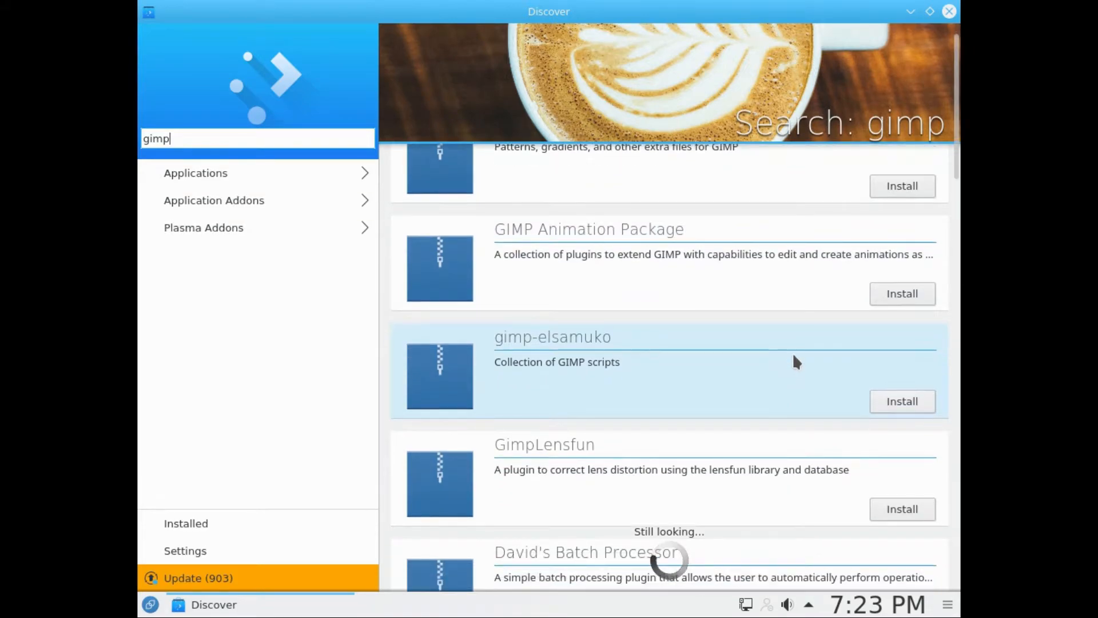
pyautogui.scroll(2, 795, 359)
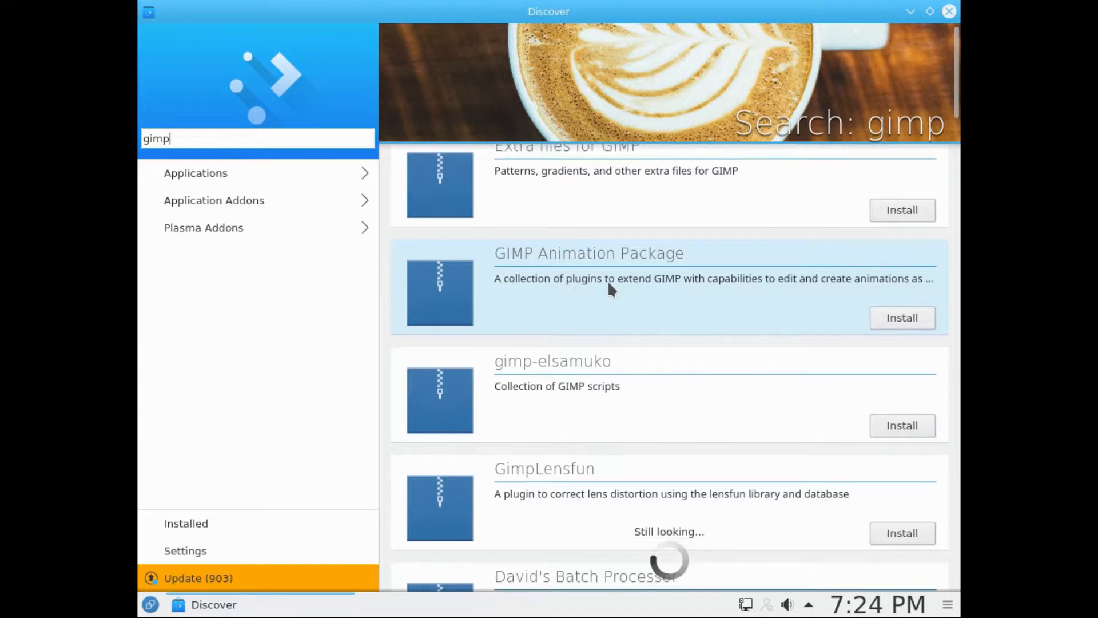
pyautogui.scroll(-1, 615, 266)
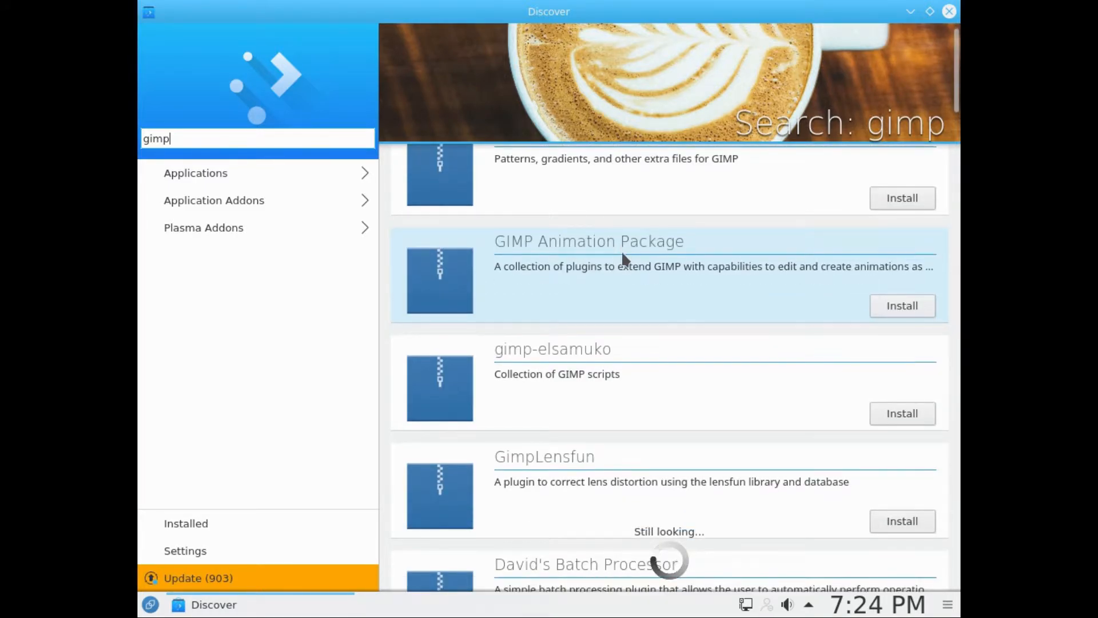
pyautogui.scroll(-1, 621, 250)
pyautogui.scroll(-3, 622, 250)
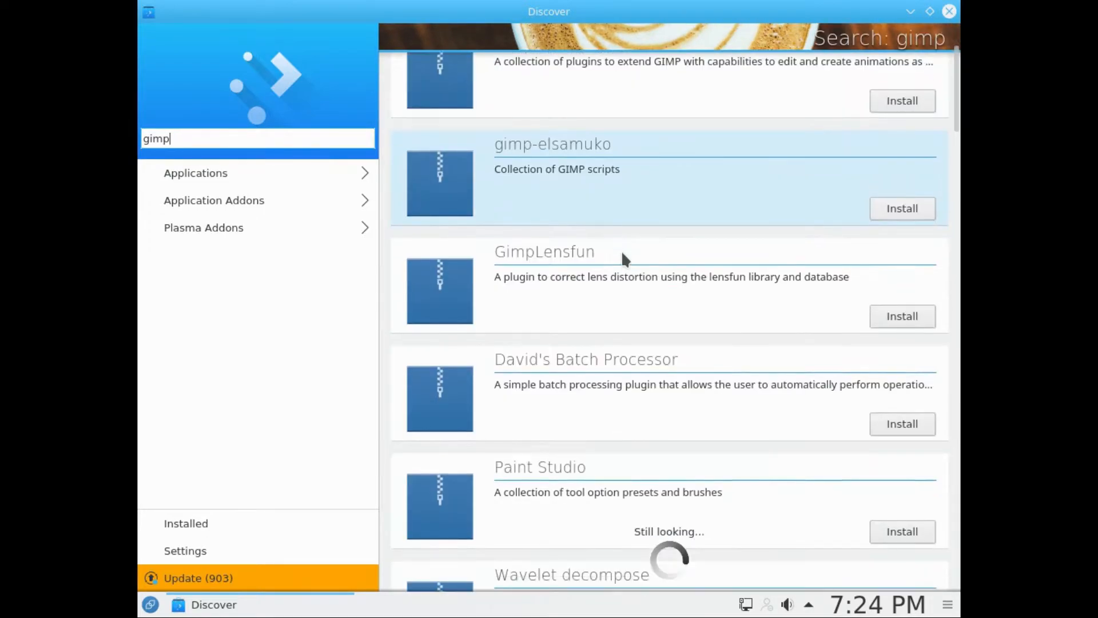
pyautogui.scroll(-1, 622, 251)
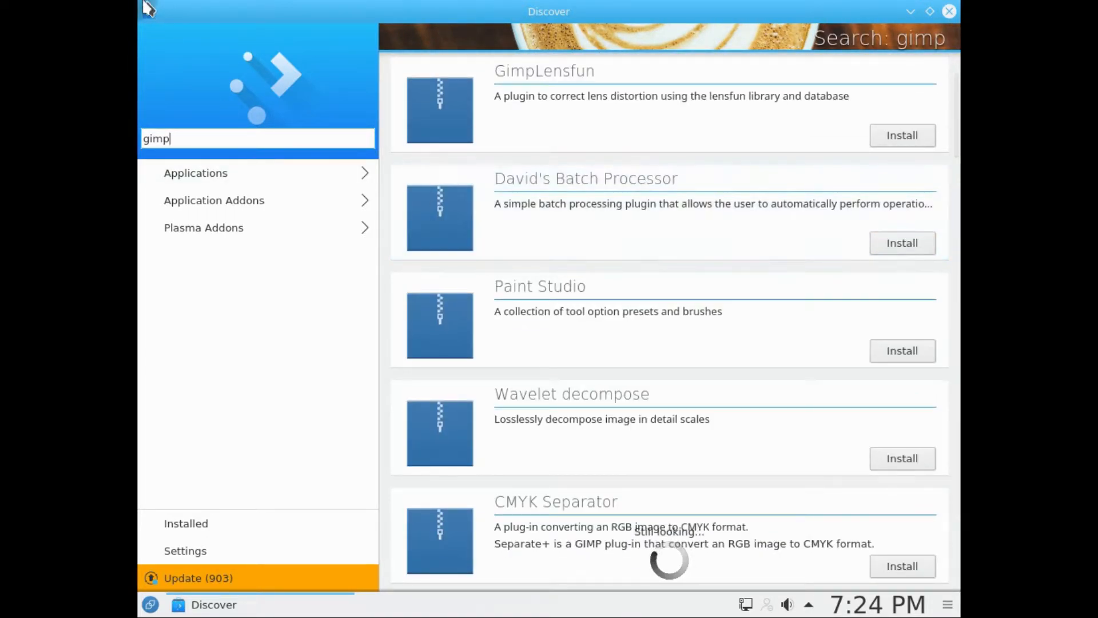
pyautogui.click(949, 12)
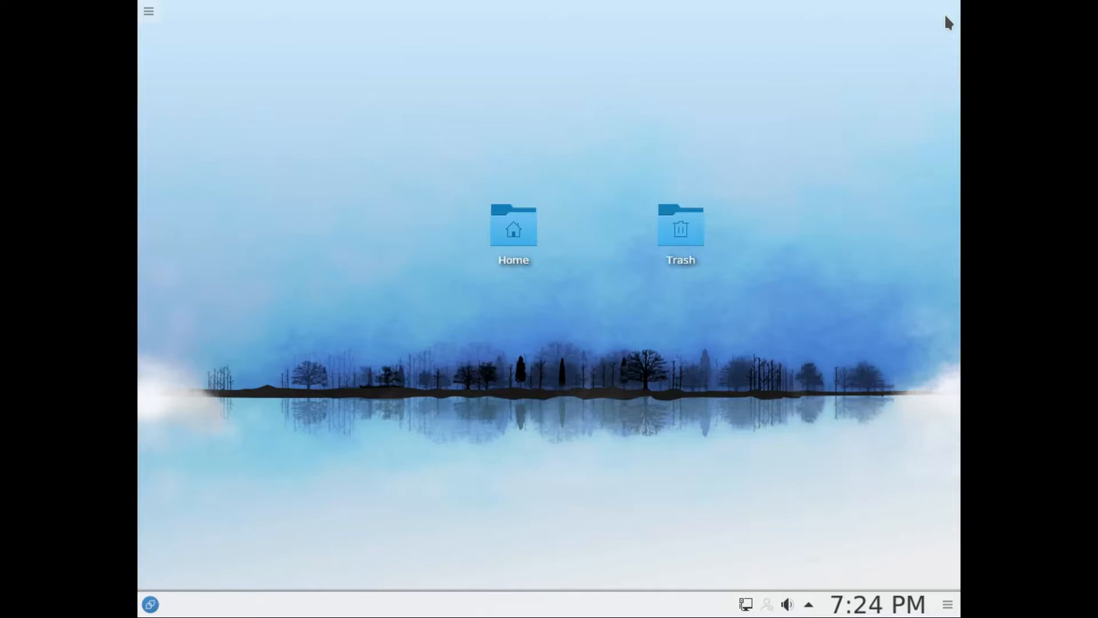
# Step: Launch the Konsole terminal from the application launcher's favorites and maximize its window
pyautogui.click(163, 609)
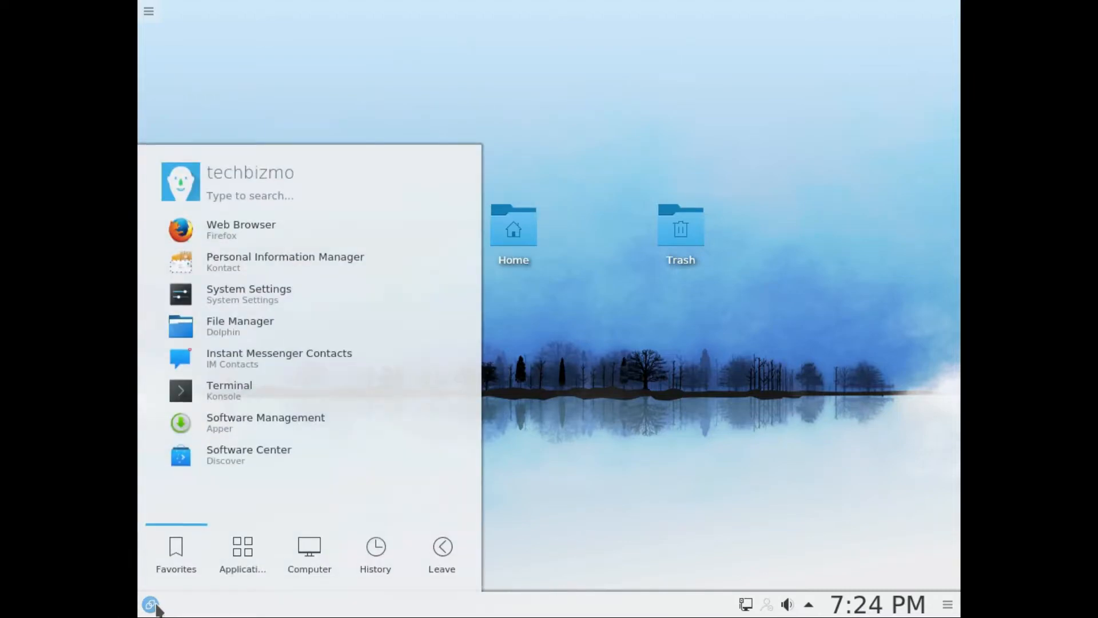
pyautogui.click(733, 297)
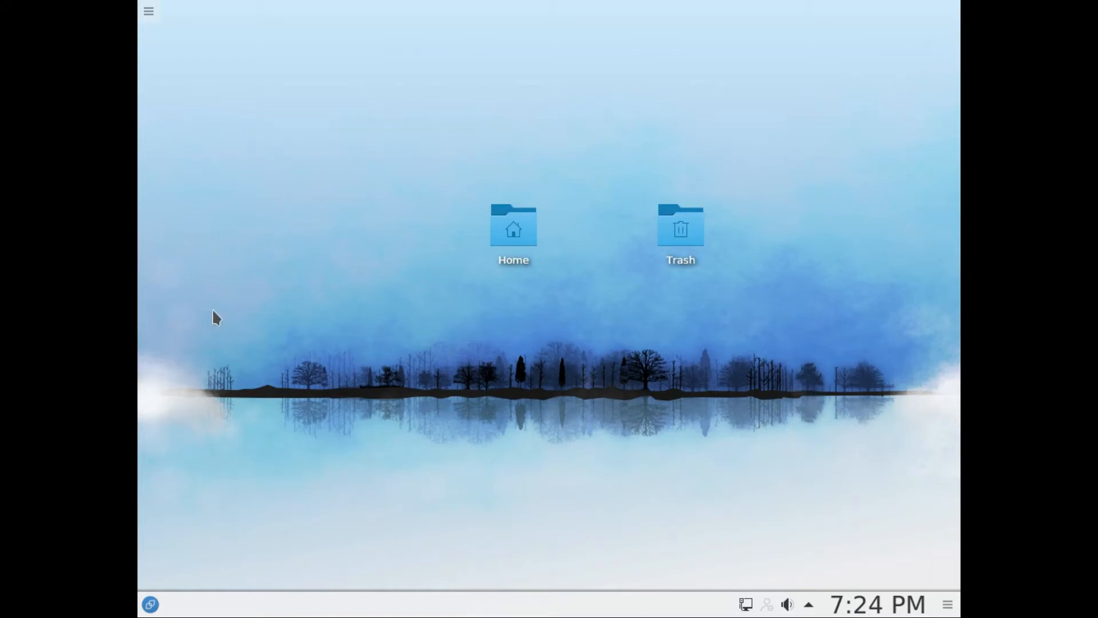
pyautogui.click(150, 604)
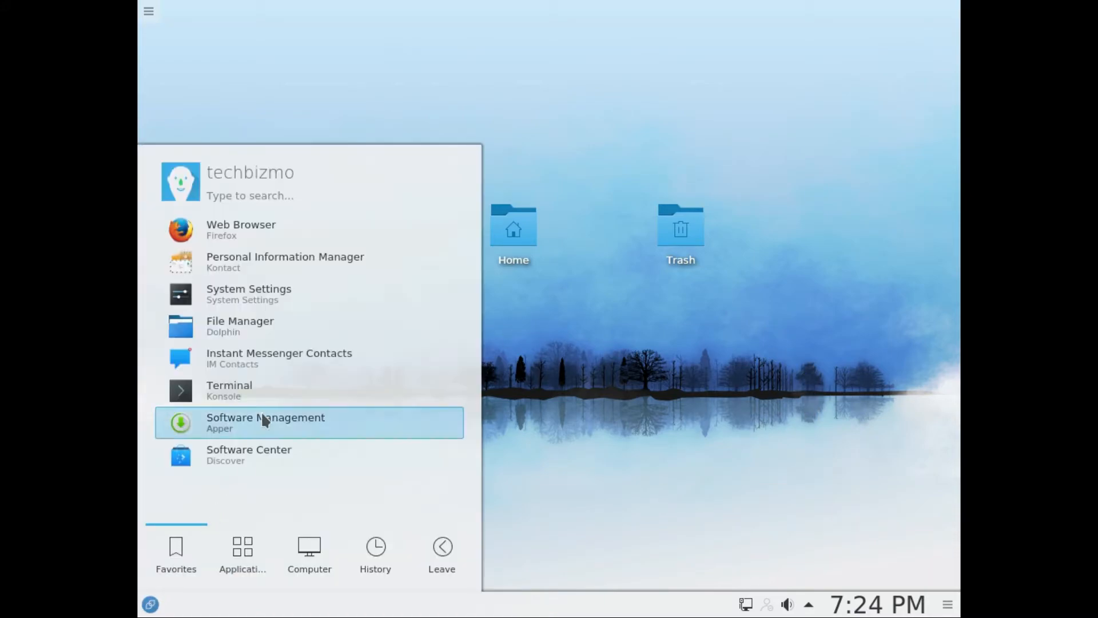
pyautogui.click(246, 391)
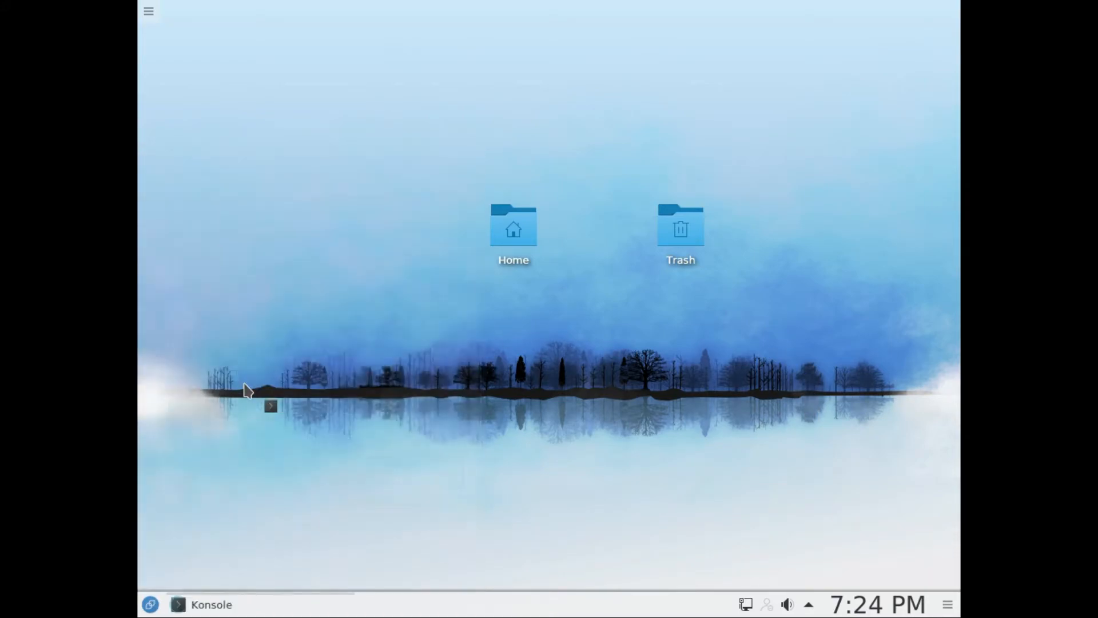
pyautogui.moveTo(382, 12); pyautogui.dragTo(518, 73)
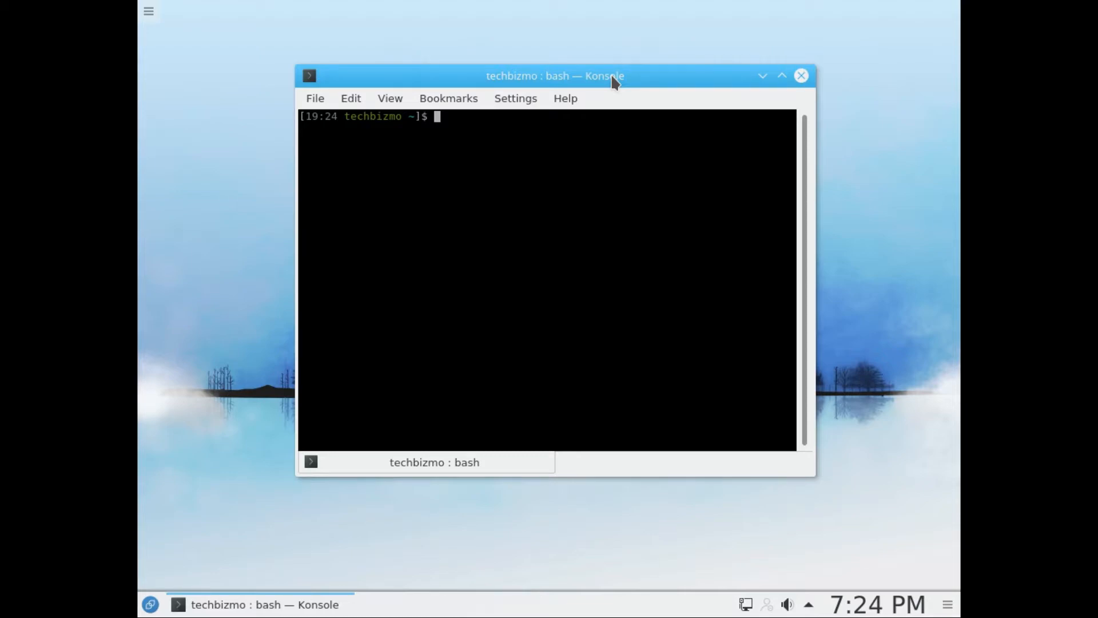
pyautogui.click(782, 75)
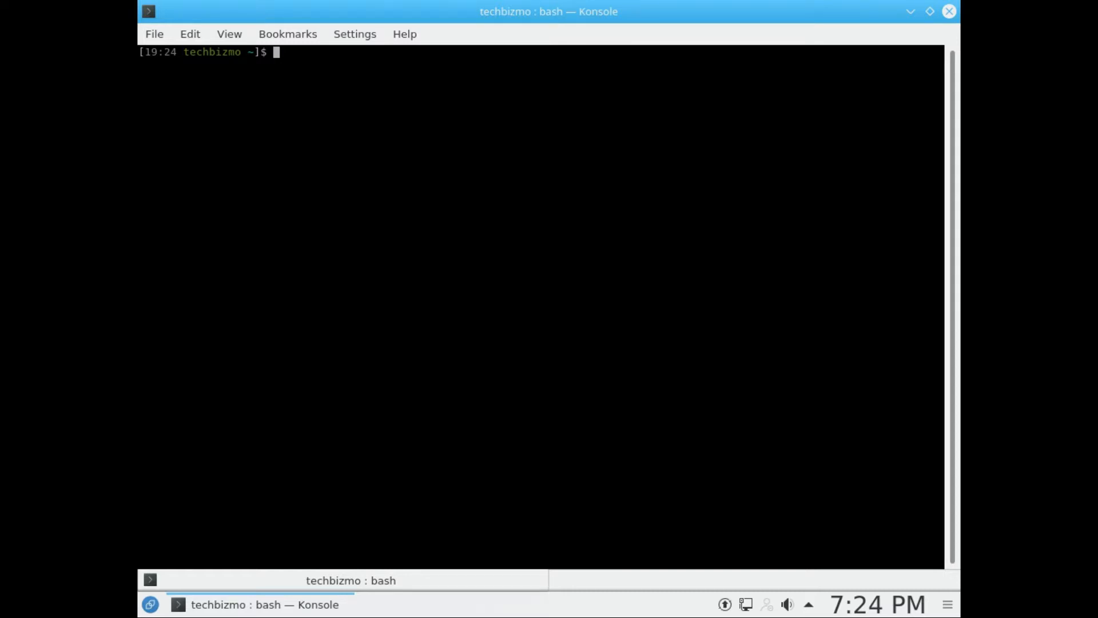
# Step: Run "sudo dnf install gimp" with the sudo password, dismissing the software updates notification
pyautogui.write('sudo')
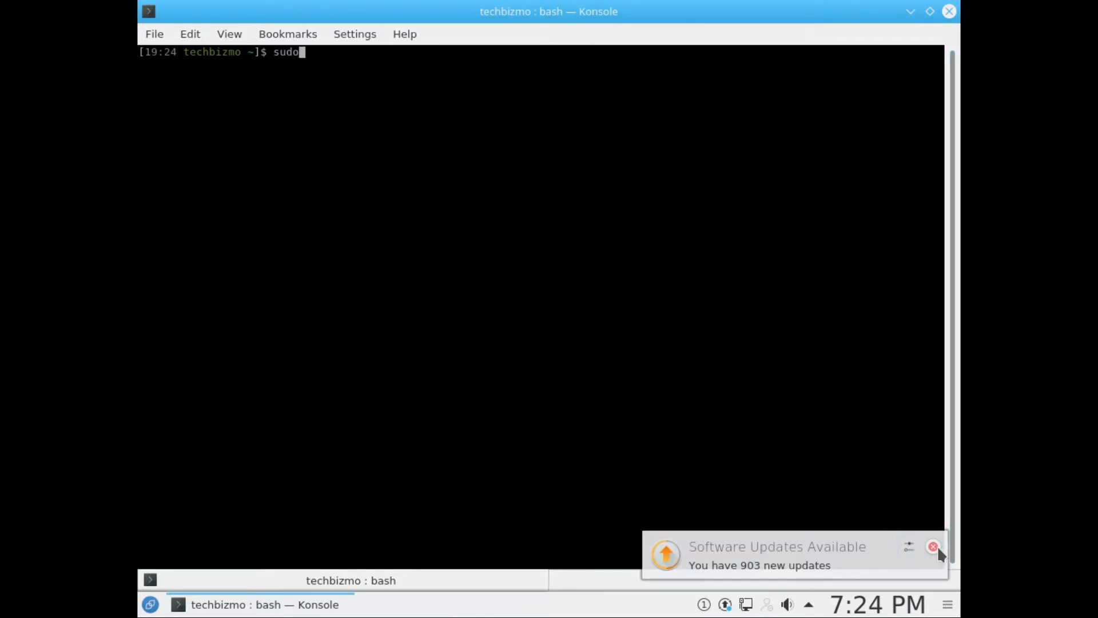
pyautogui.click(934, 547)
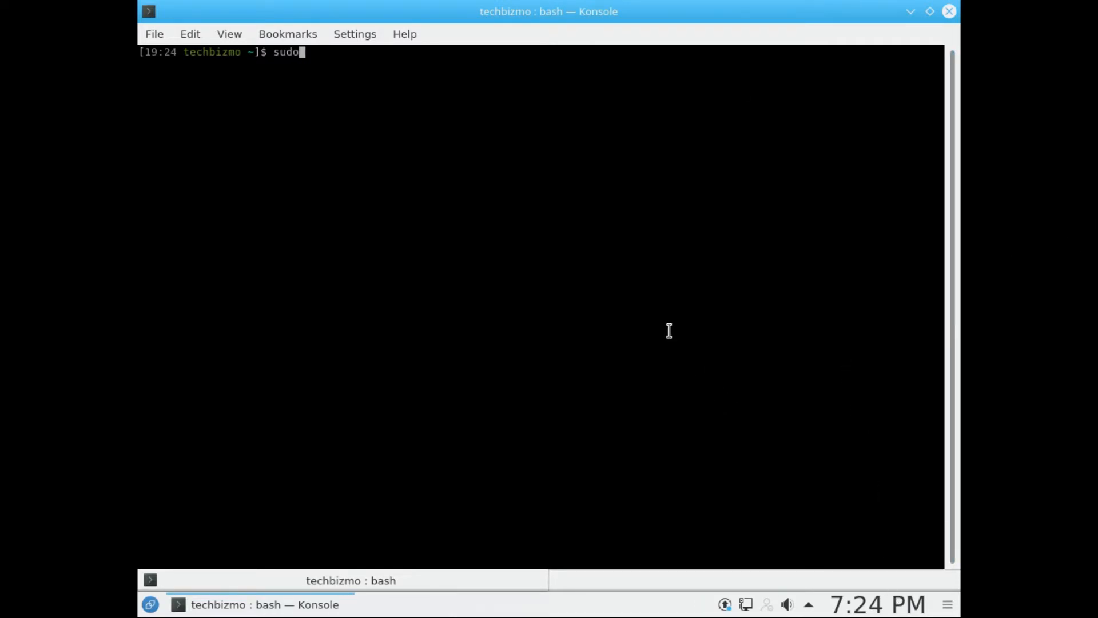
pyautogui.write('dnf install gimp')
pyautogui.press('Return')
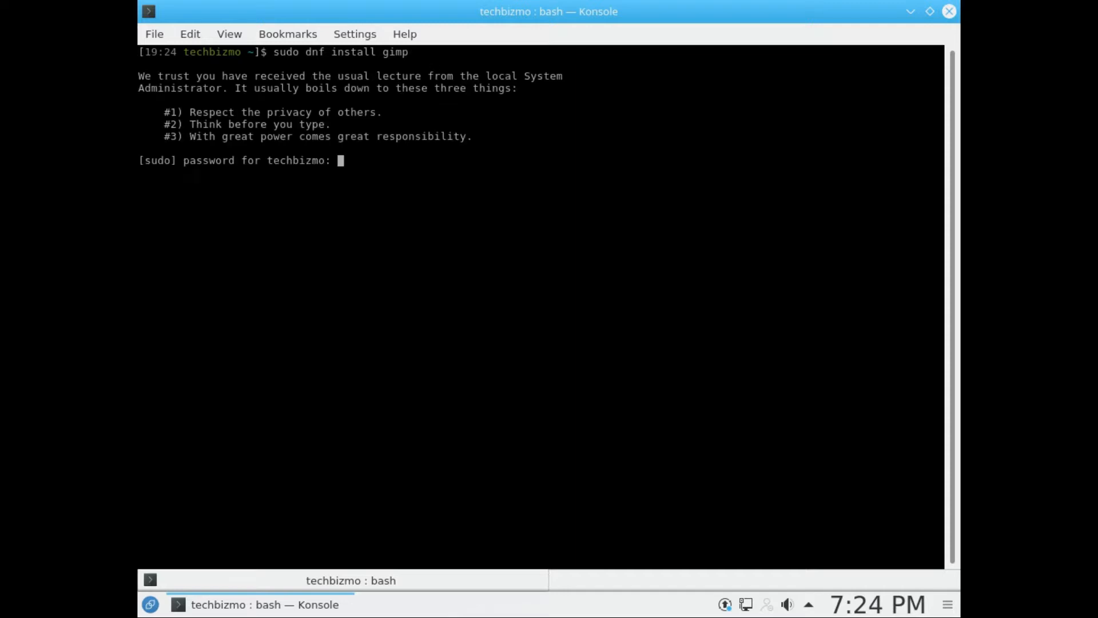
pyautogui.press('Return')
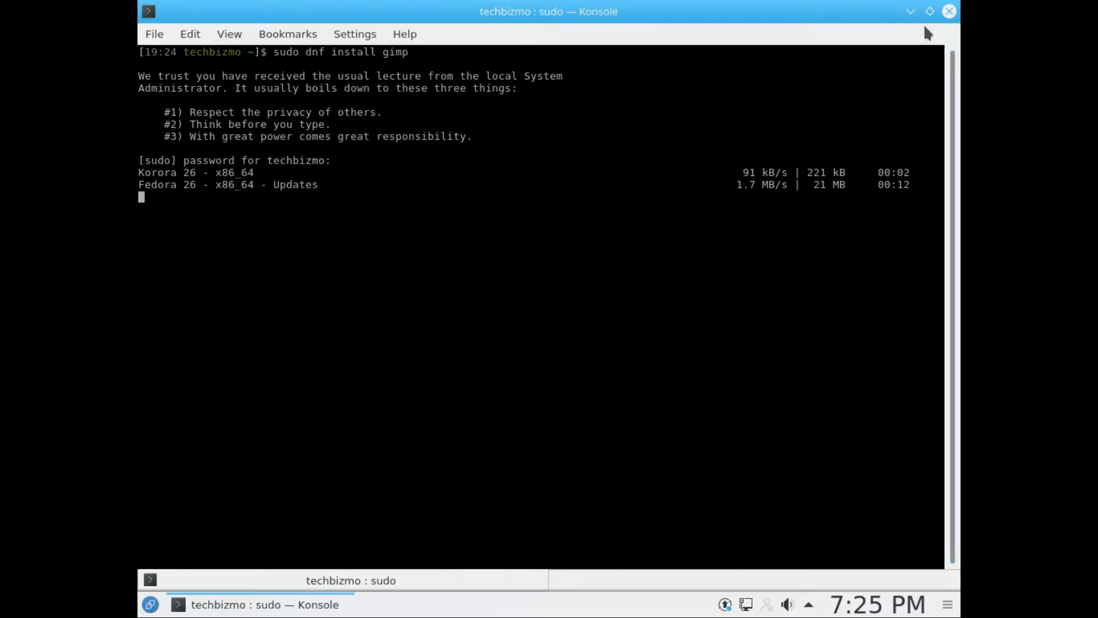
# Step: Check the GIMP installation's progress, keep the terminal minimized, and open System Settings
pyautogui.click(912, 11)
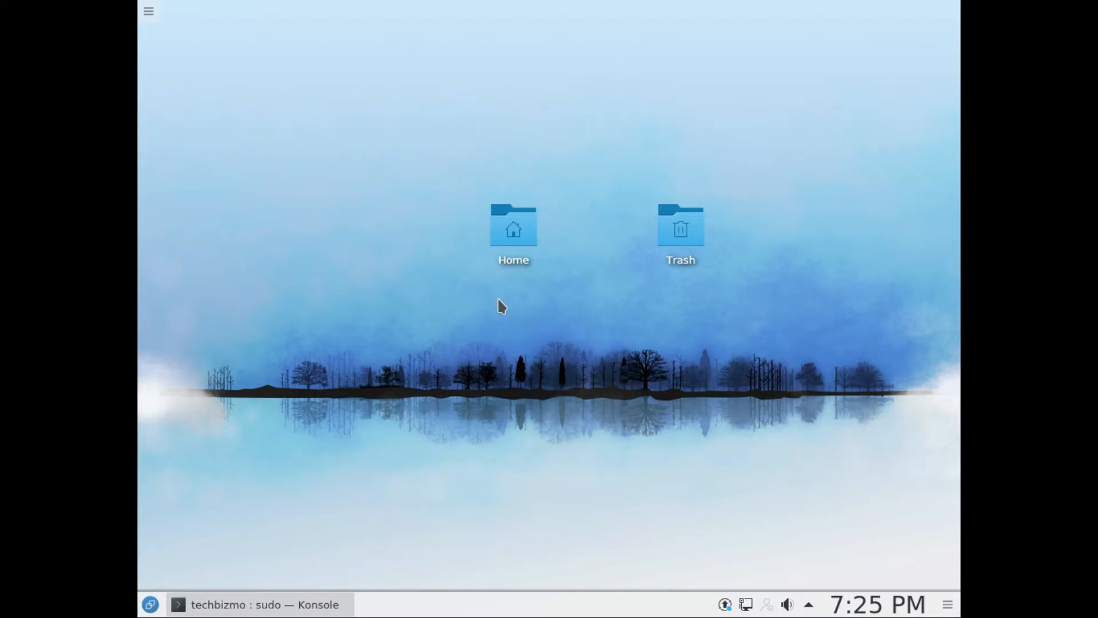
pyautogui.click(279, 605)
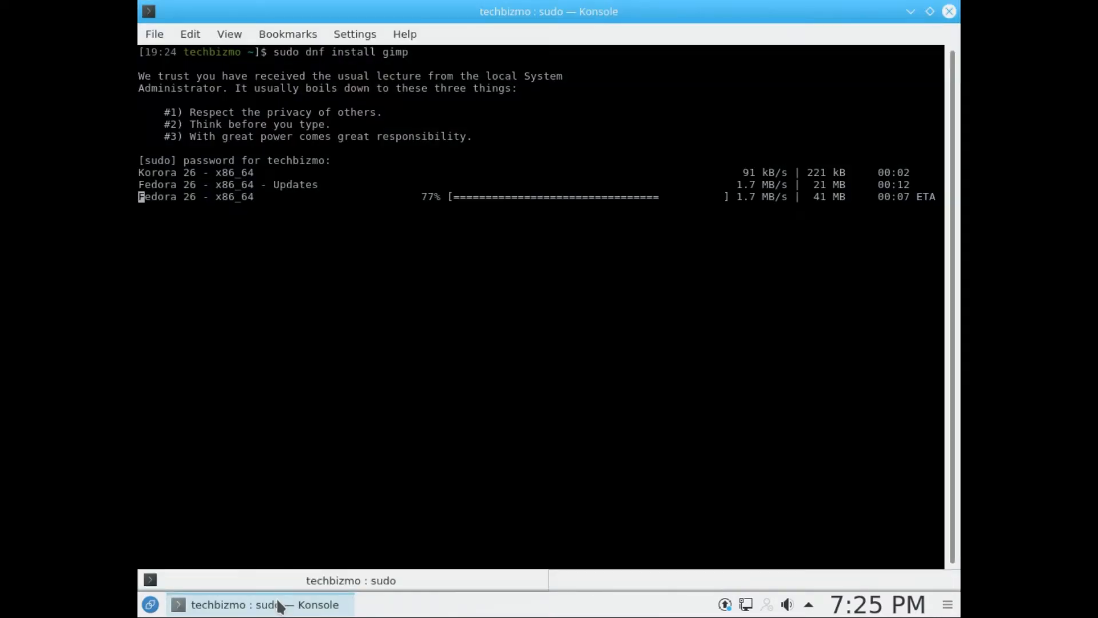
pyautogui.click(279, 605)
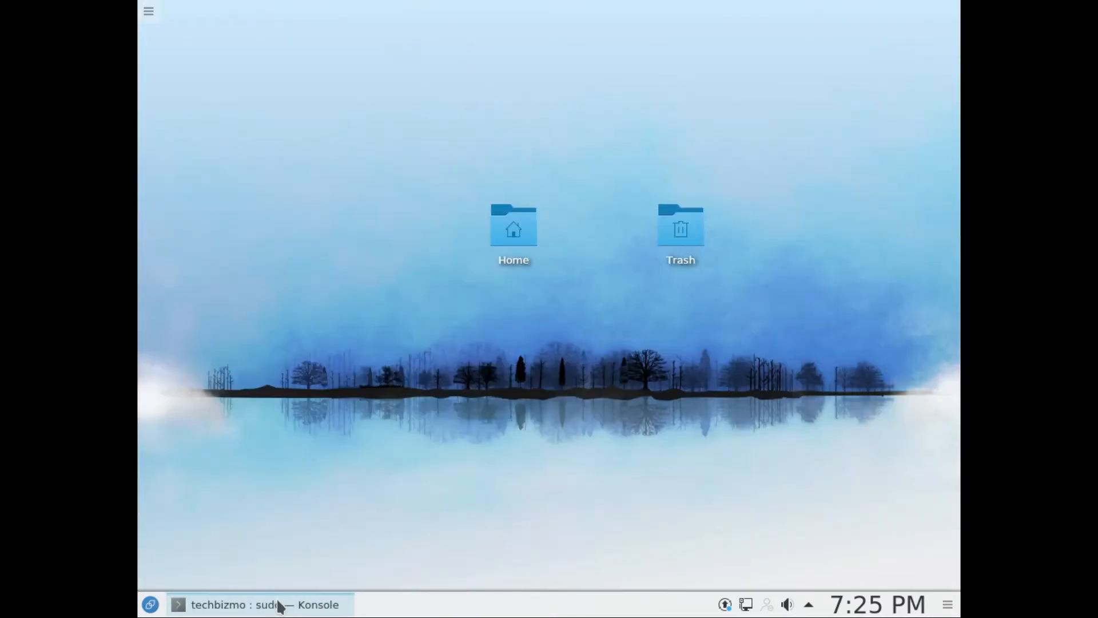
pyautogui.click(150, 605)
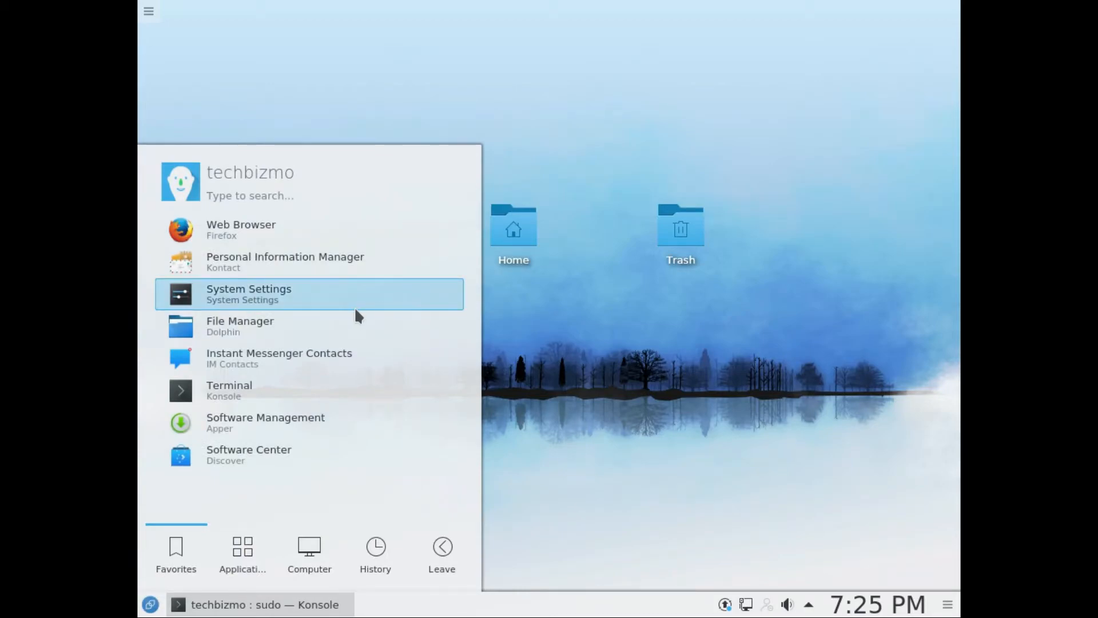
pyautogui.click(332, 304)
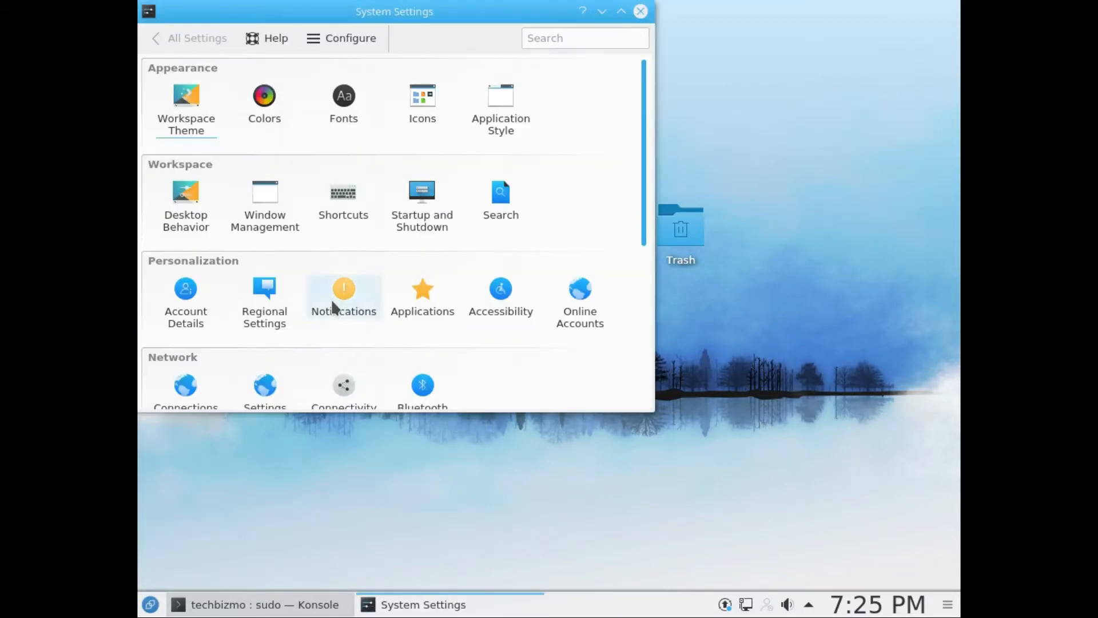
# Step: Maximize the System Settings window and look over its categories down to System administration
pyautogui.click(627, 13)
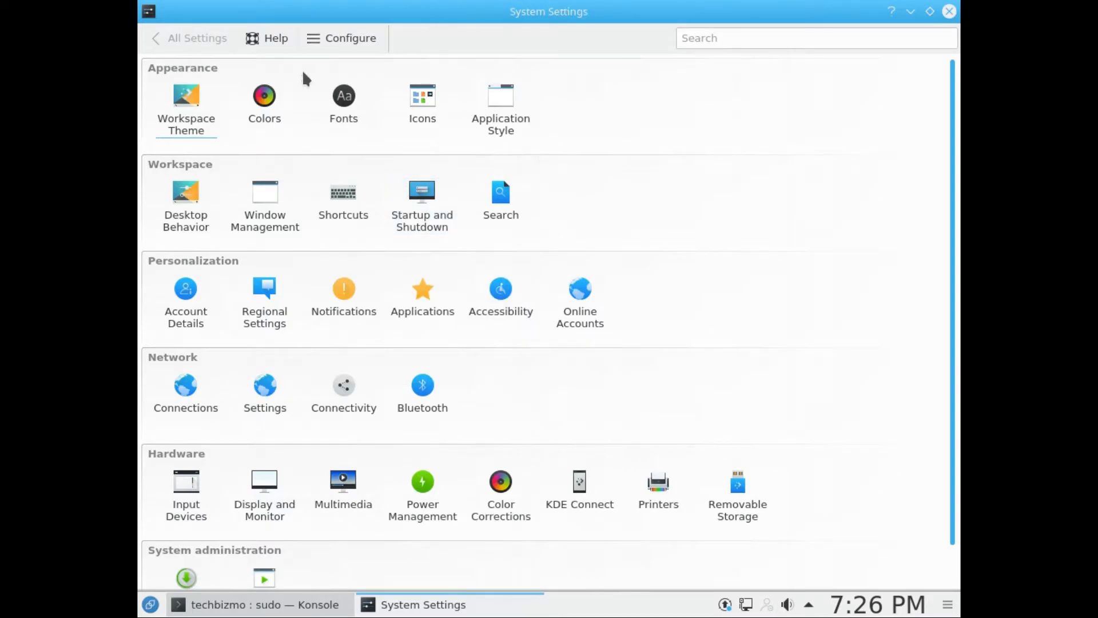
pyautogui.moveTo(202, 97)
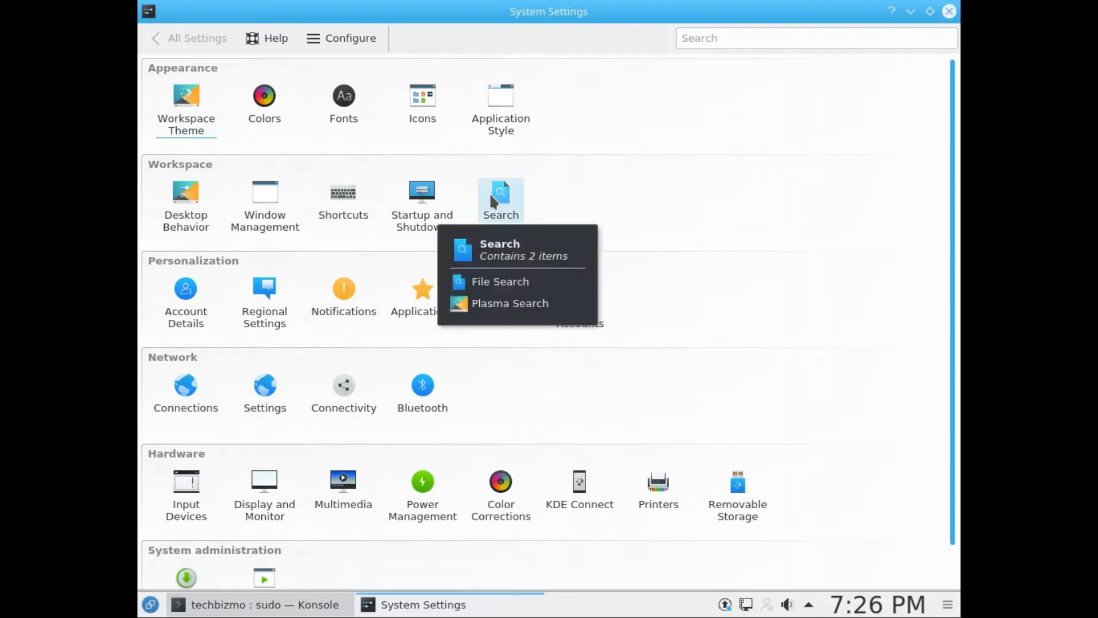
pyautogui.moveTo(197, 196)
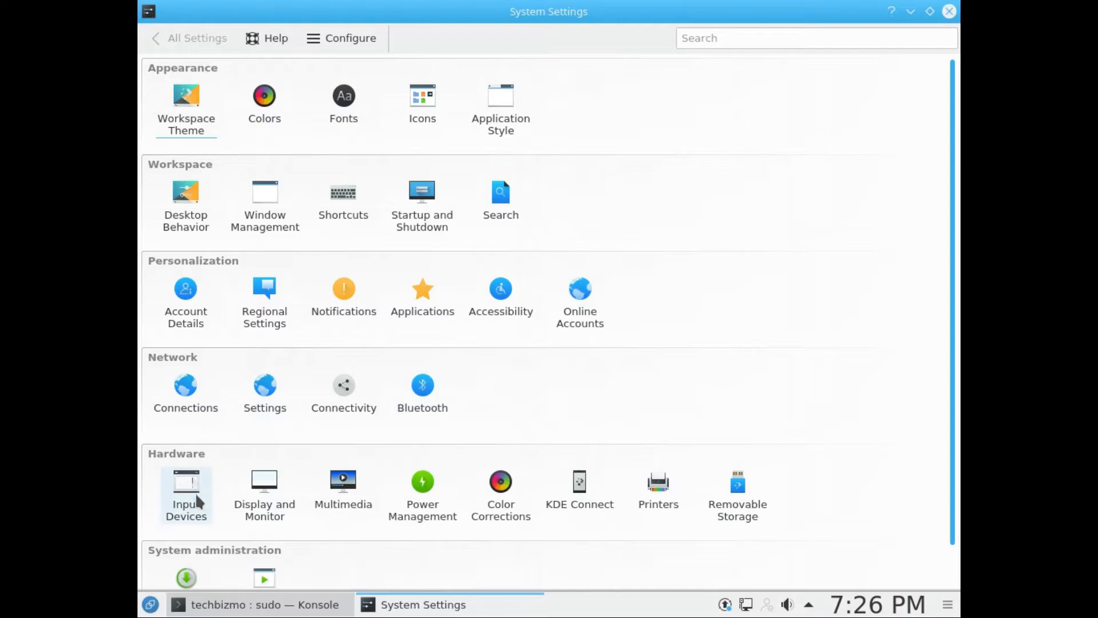
pyautogui.scroll(-1, 601, 480)
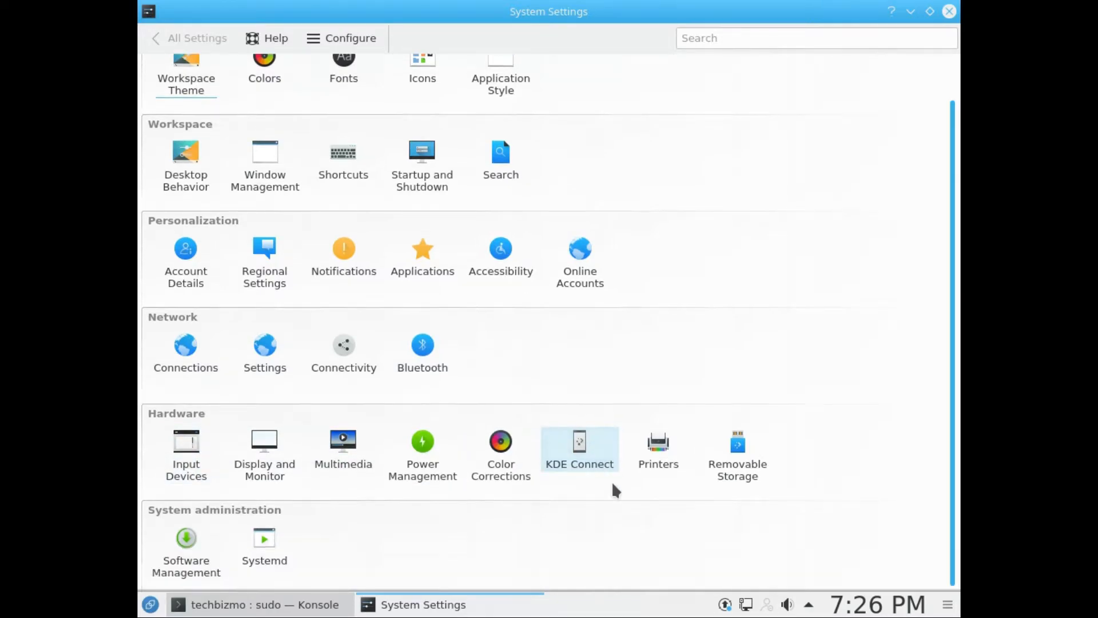
# Step: Open the Printers settings, view the dialog for adding a new printer, close it, and return to all settings
pyautogui.click(668, 451)
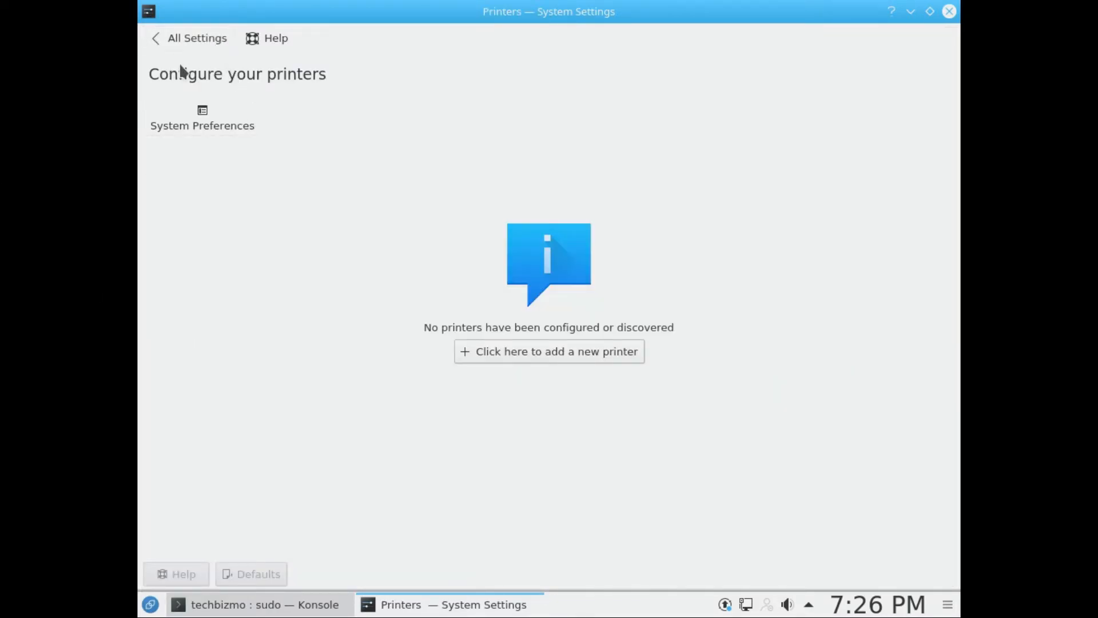
pyautogui.click(571, 352)
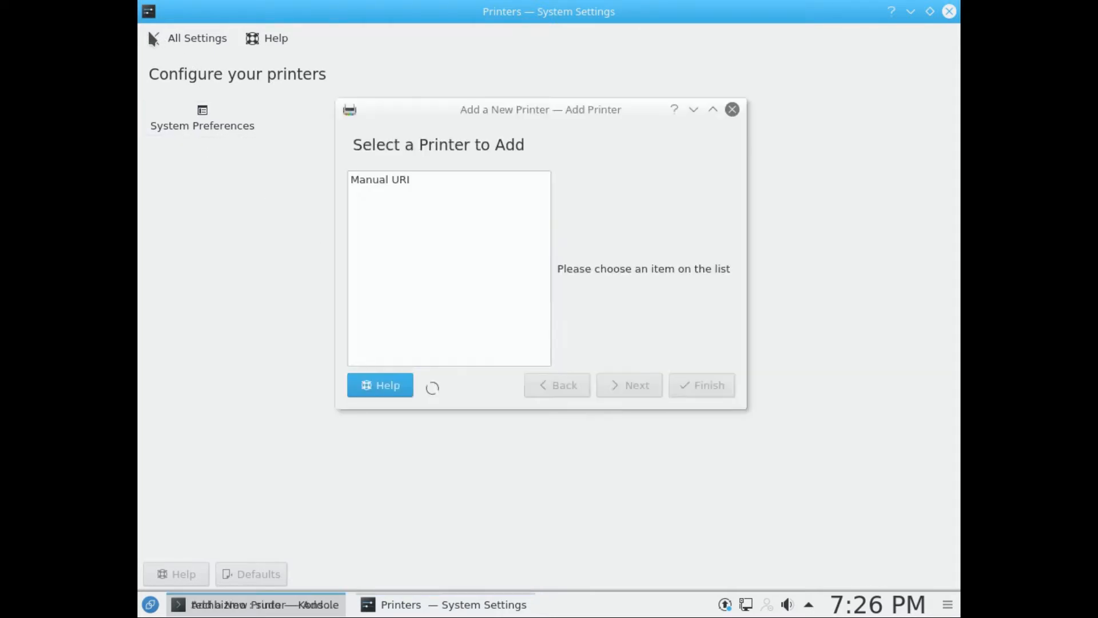
pyautogui.click(730, 110)
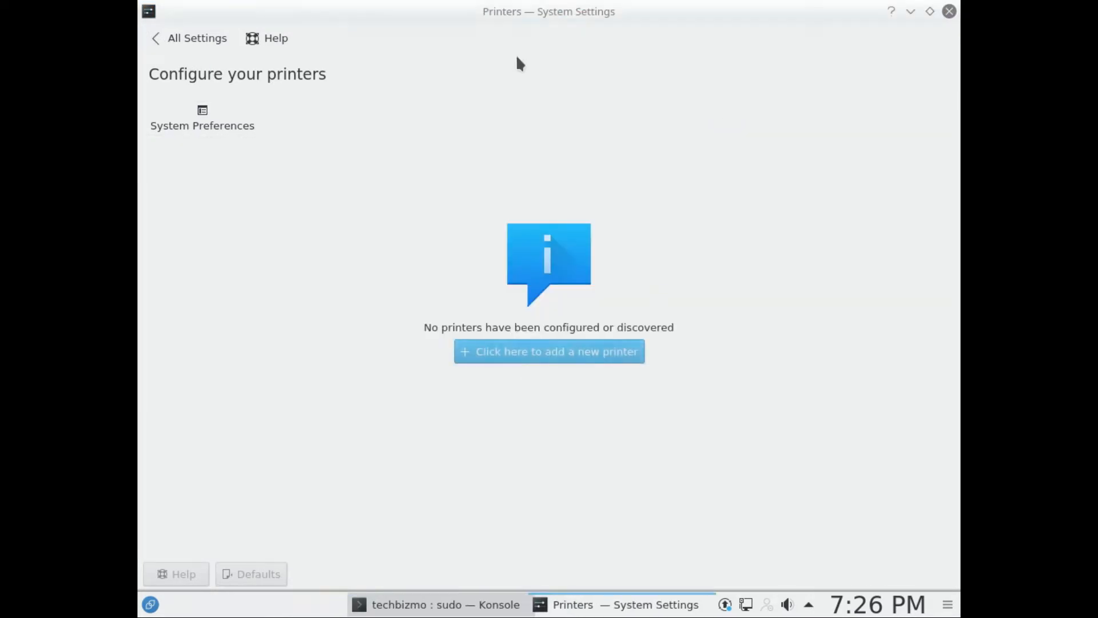
pyautogui.click(191, 38)
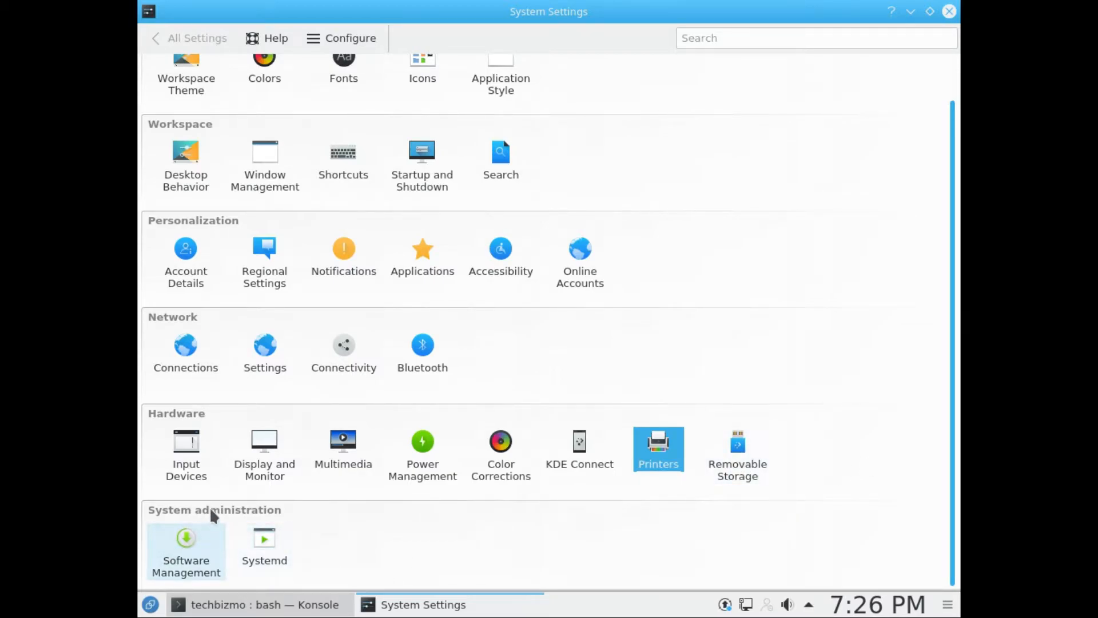
# Step: Look over the settings overview again and open the Workspace Theme settings
pyautogui.scroll(2, 351, 500)
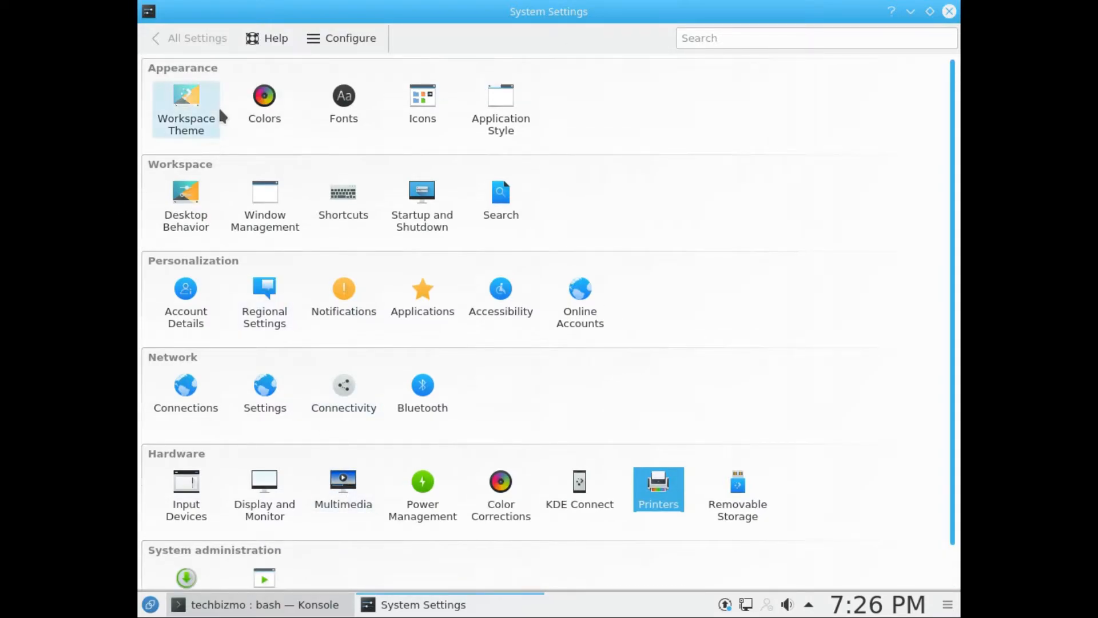
pyautogui.scroll(-2, 388, 283)
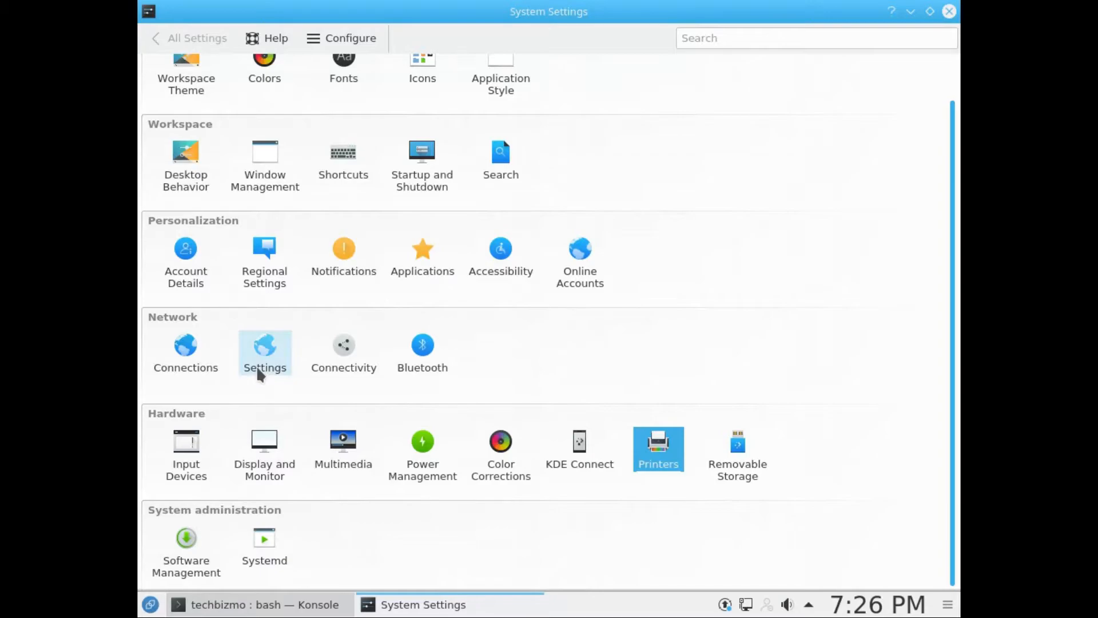
pyautogui.scroll(2, 259, 371)
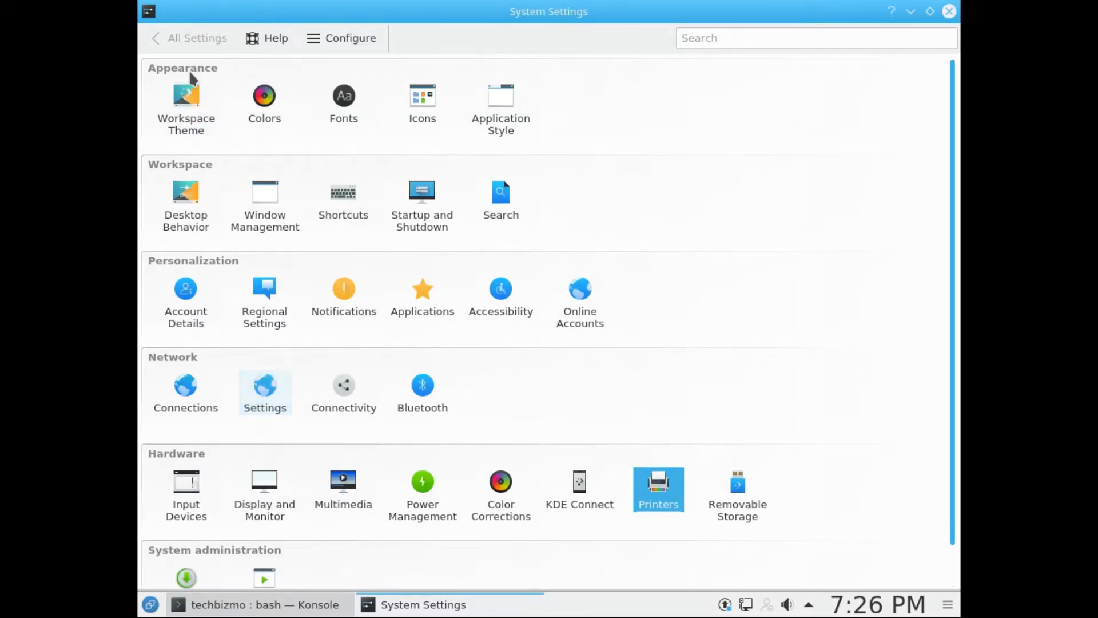
pyautogui.click(187, 96)
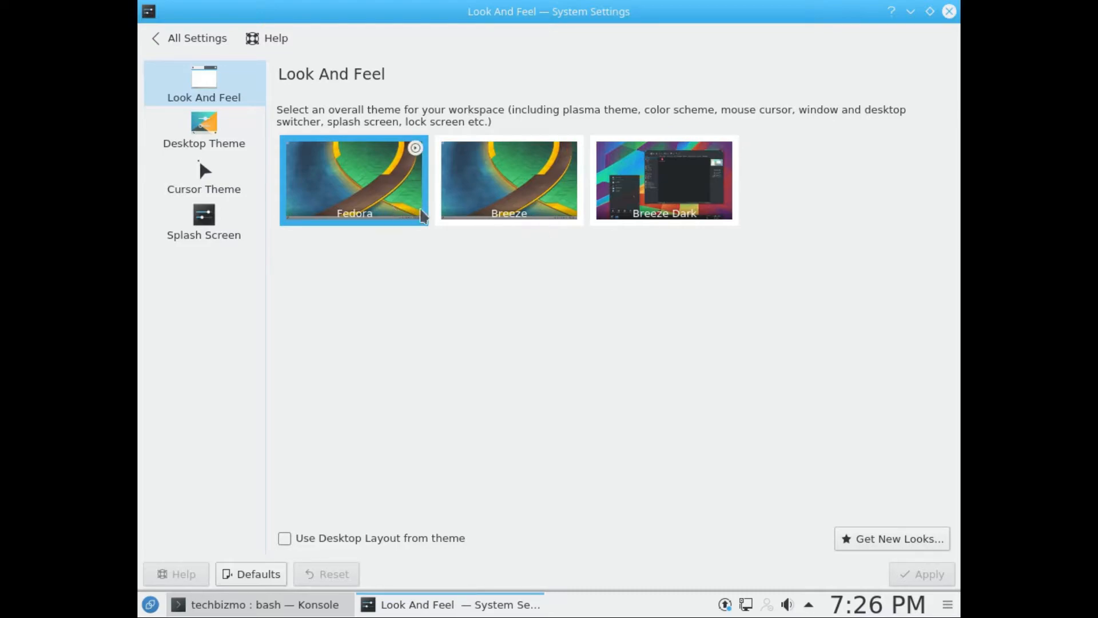
# Step: Apply the Breeze Dark look and feel, and check it in the application launcher
pyautogui.click(702, 198)
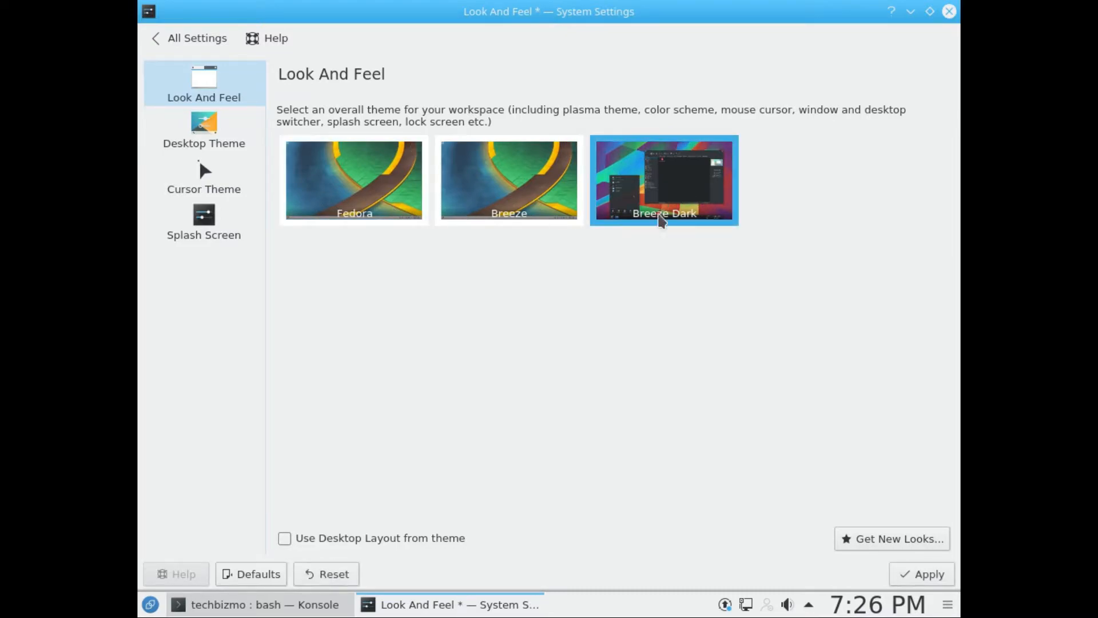
pyautogui.click(936, 572)
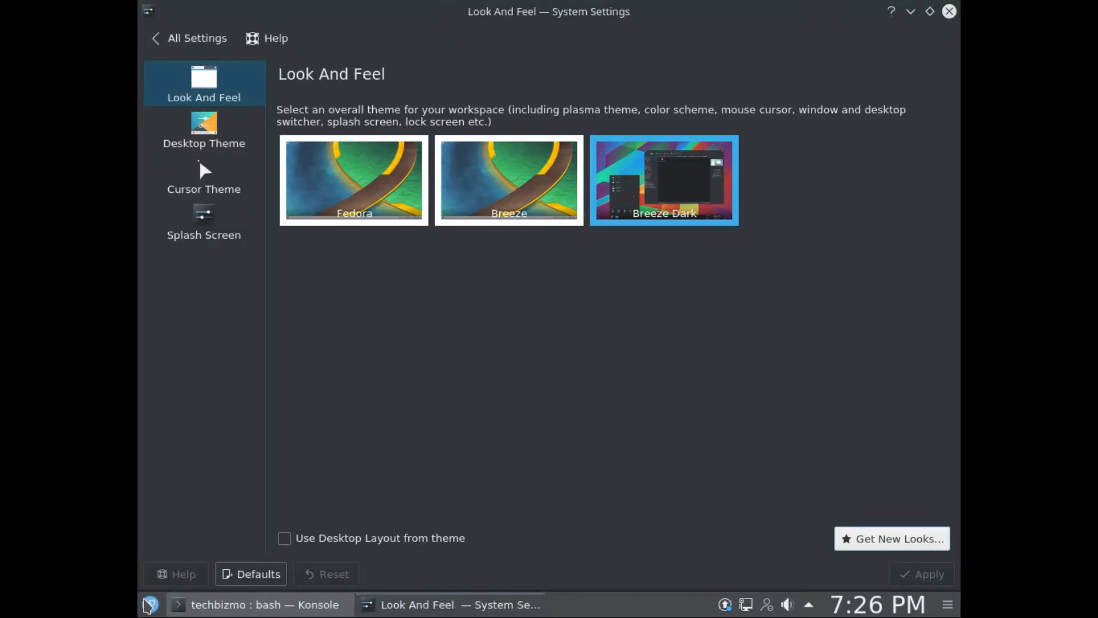
pyautogui.click(148, 604)
pyautogui.click(698, 13)
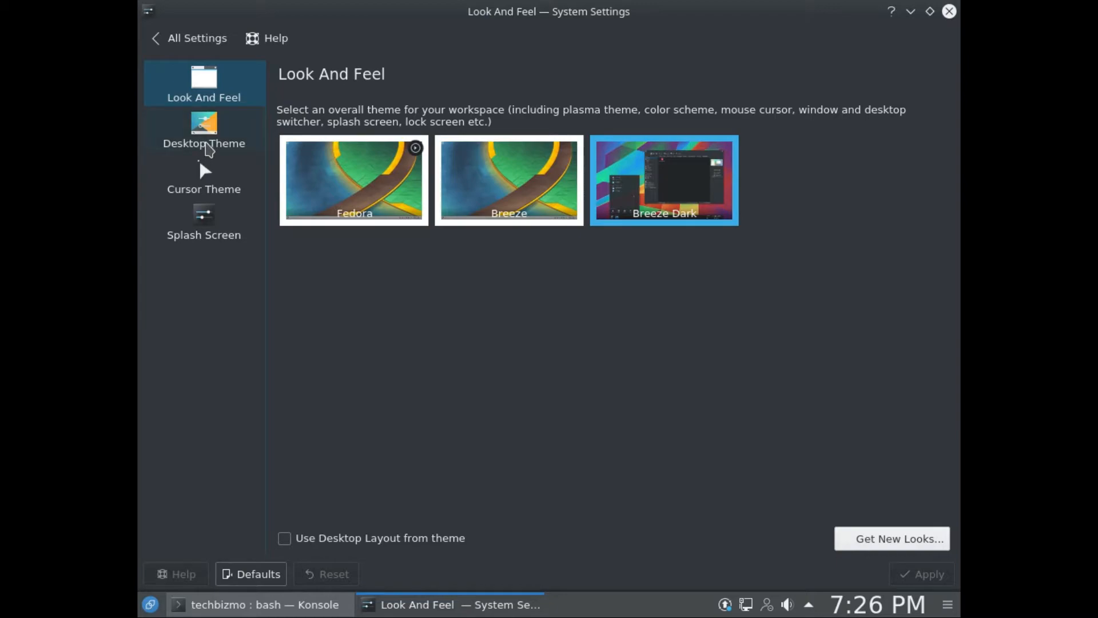
# Step: Open the Desktop Theme settings and apply the Breeze desktop theme
pyautogui.click(209, 148)
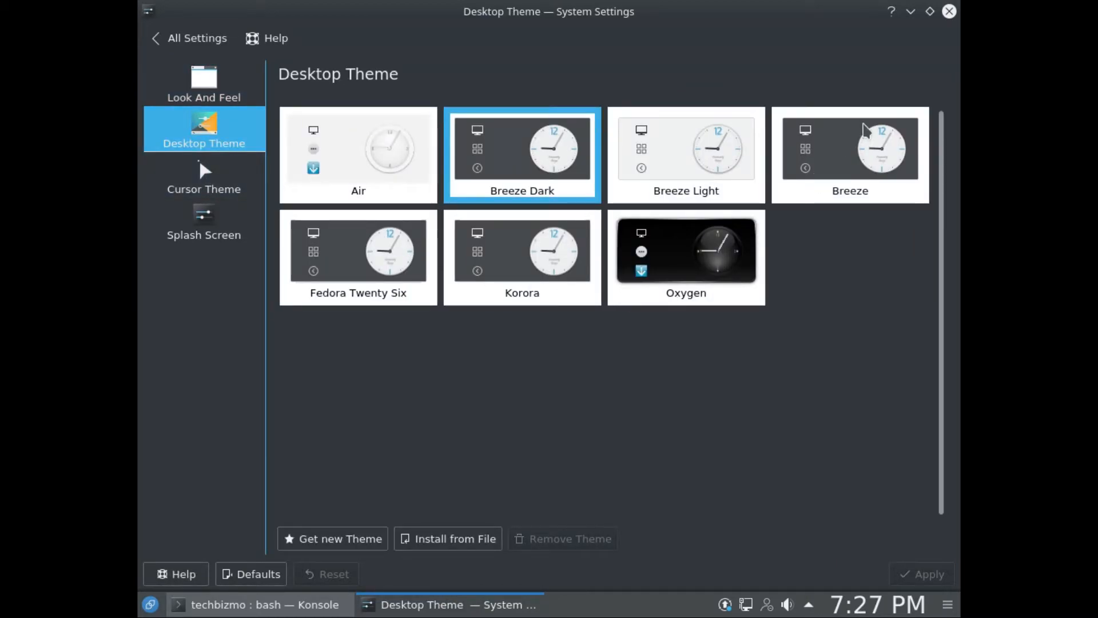
pyautogui.click(842, 177)
pyautogui.click(930, 574)
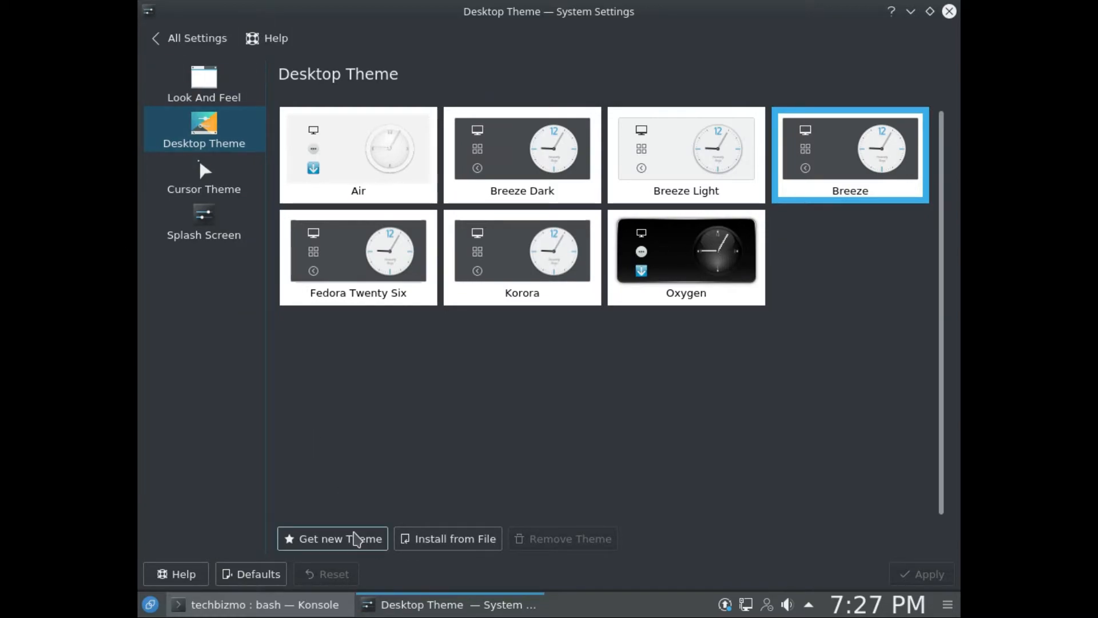
# Step: Search the downloadable desktop themes for "numix", install the Numix theme, and apply it as the desktop theme
pyautogui.click(363, 538)
pyautogui.click(748, 346)
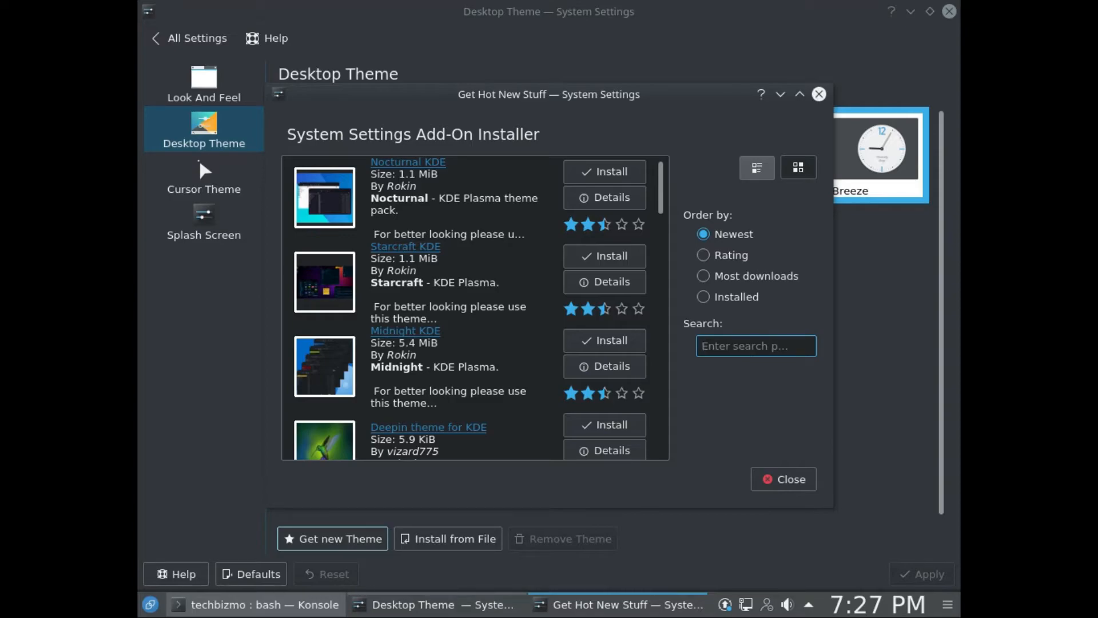
pyautogui.write('numix')
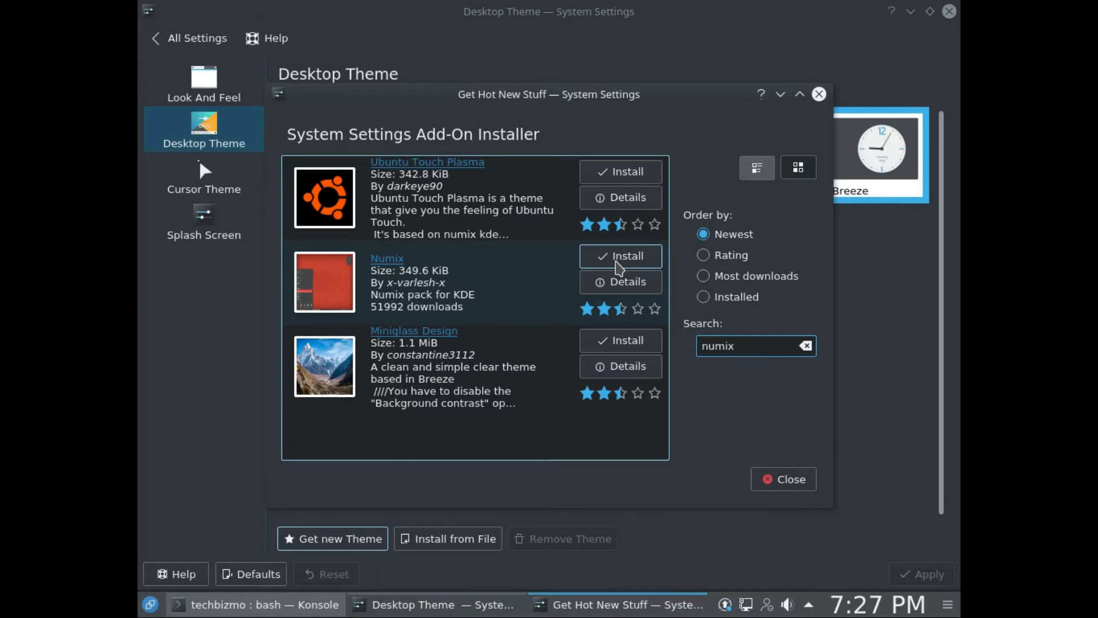
pyautogui.click(615, 266)
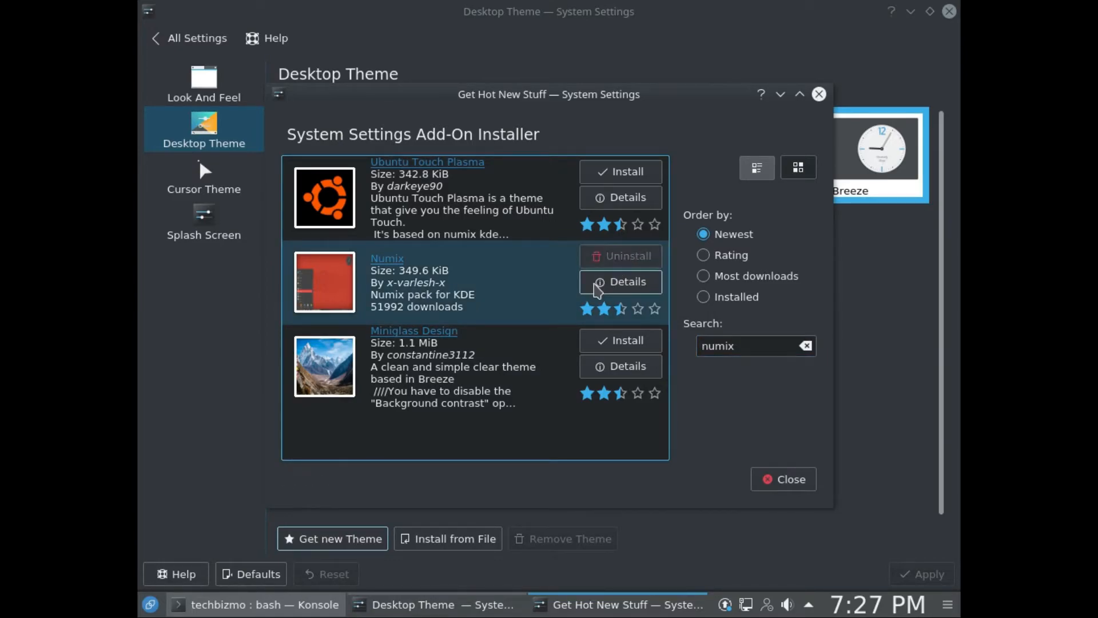
pyautogui.click(779, 476)
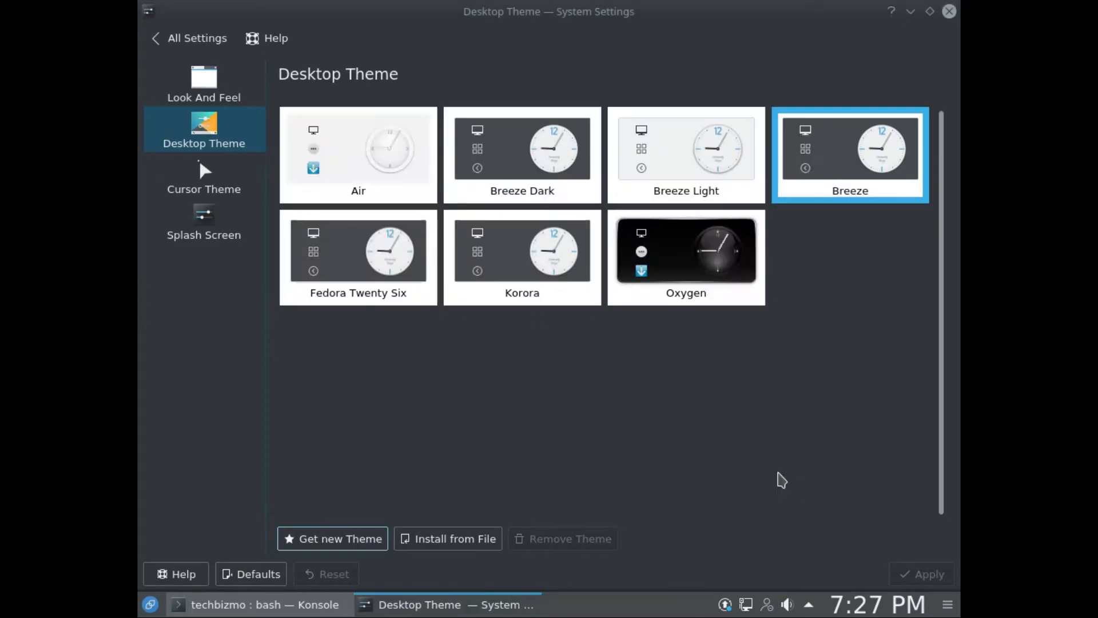
pyautogui.click(340, 168)
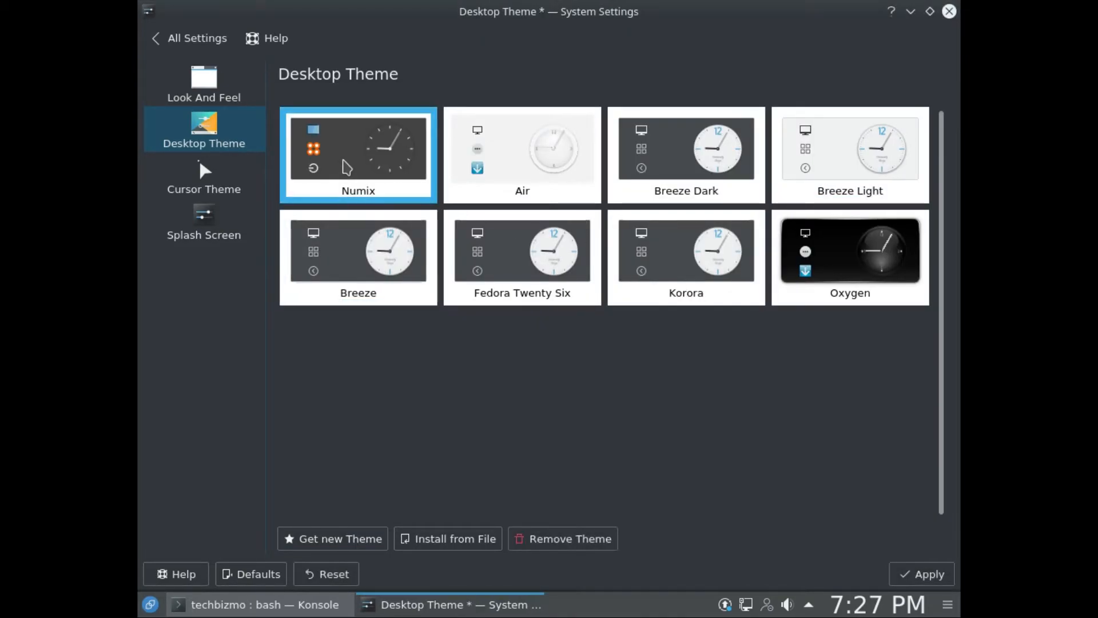
pyautogui.click(904, 572)
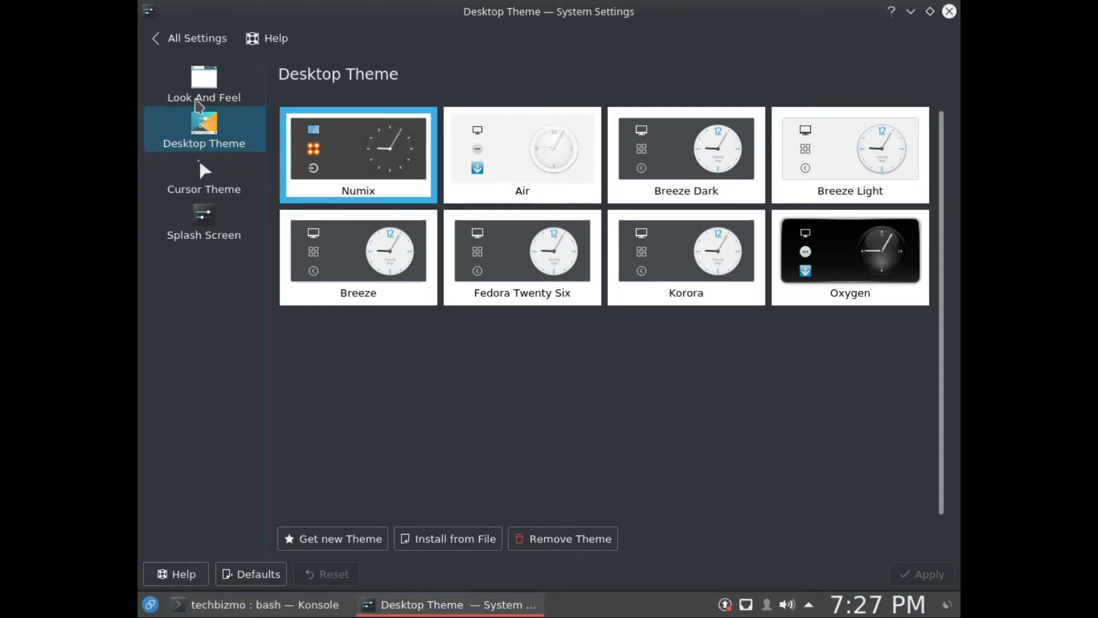
# Step: Return to the Look And Feel settings and apply the light Breeze theme
pyautogui.click(222, 89)
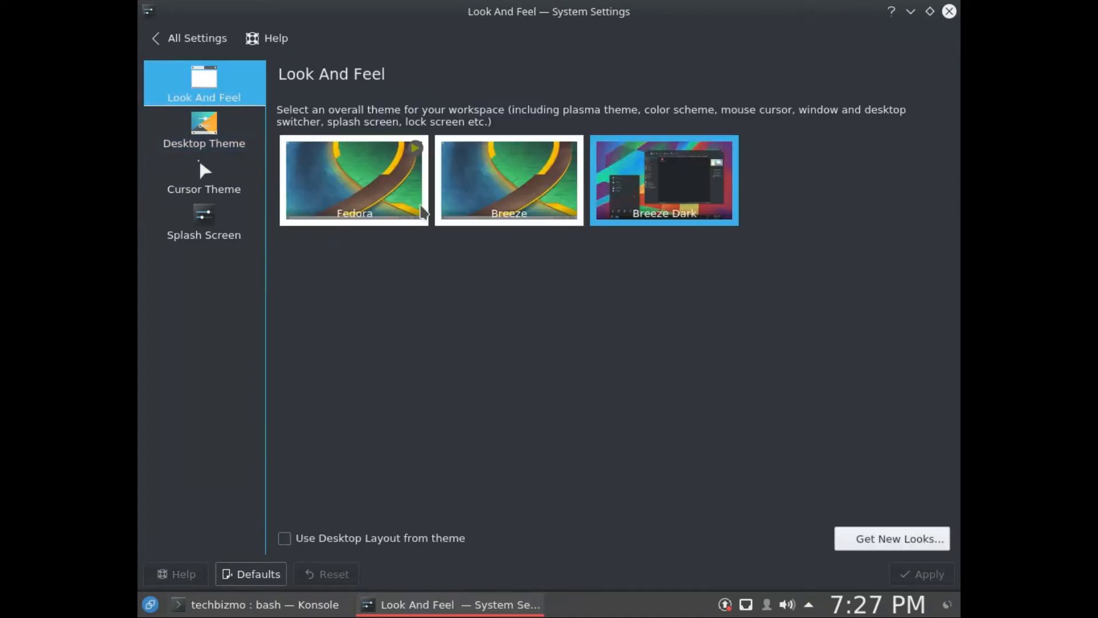
pyautogui.click(510, 190)
pyautogui.click(950, 573)
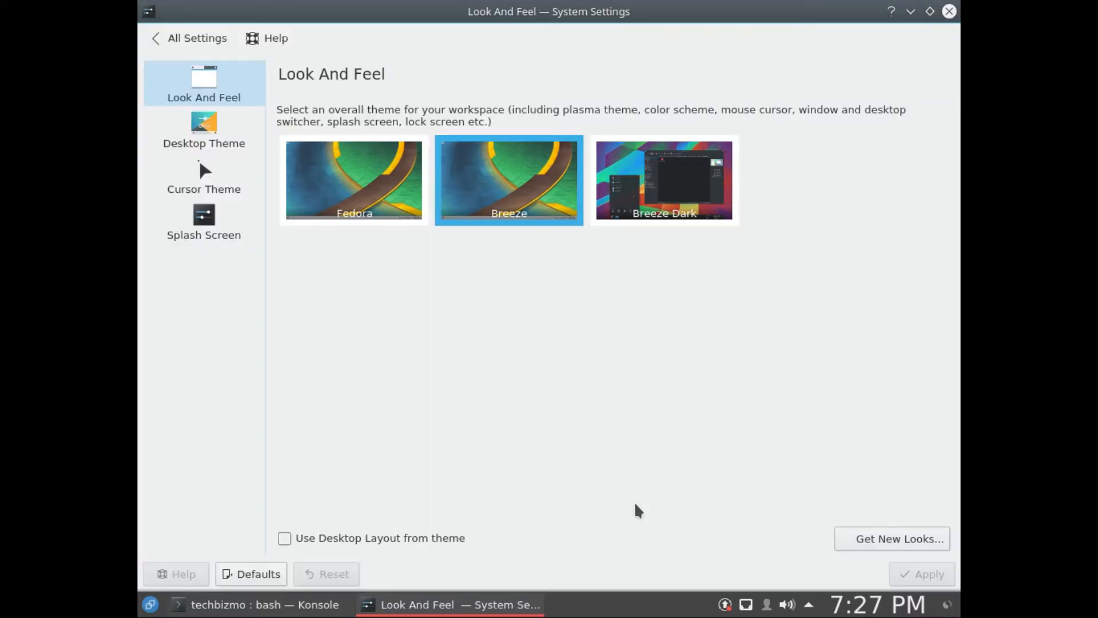
# Step: Compare the Breeze and Breeze Snow cursor themes, leave Breeze selected, and apply the changes when switching to Splash Screen
pyautogui.click(204, 168)
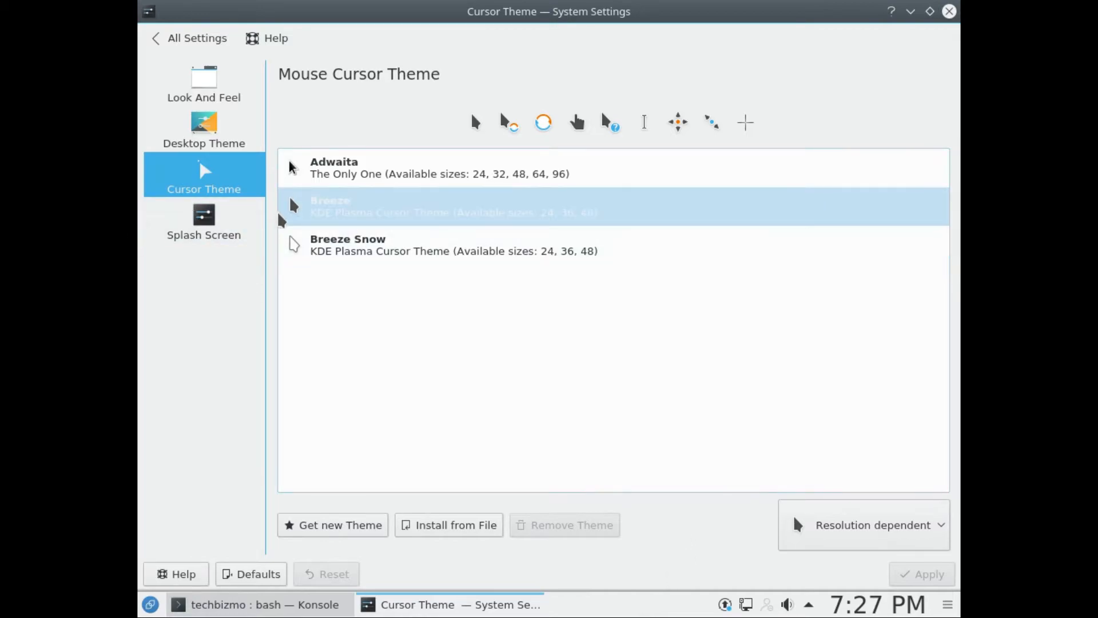
pyautogui.click(326, 245)
pyautogui.click(318, 208)
pyautogui.click(314, 247)
pyautogui.click(313, 207)
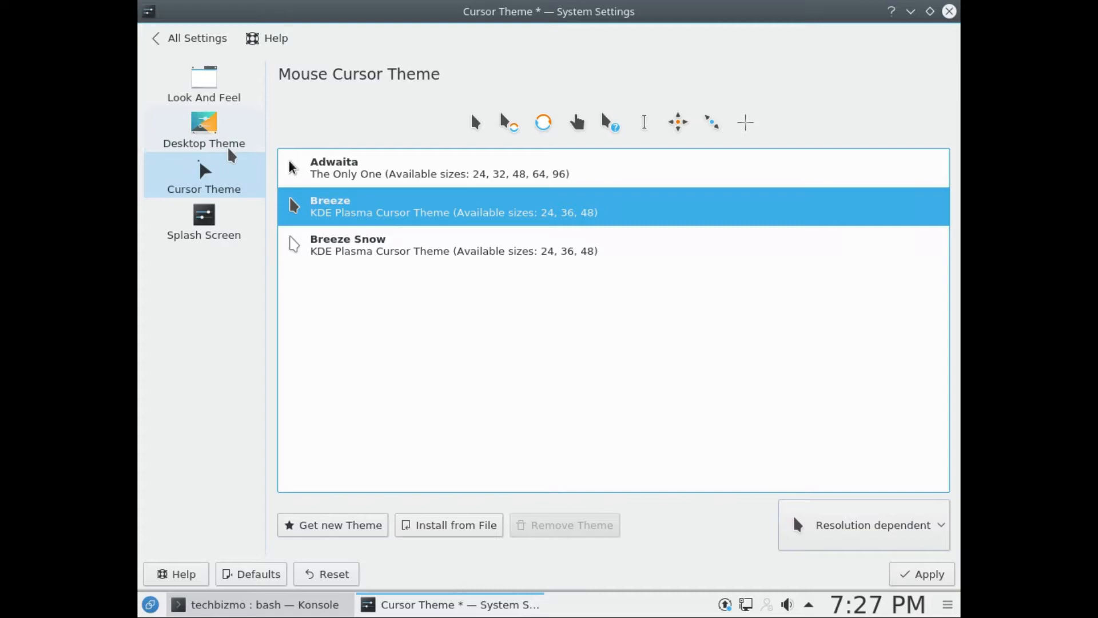
pyautogui.click(212, 225)
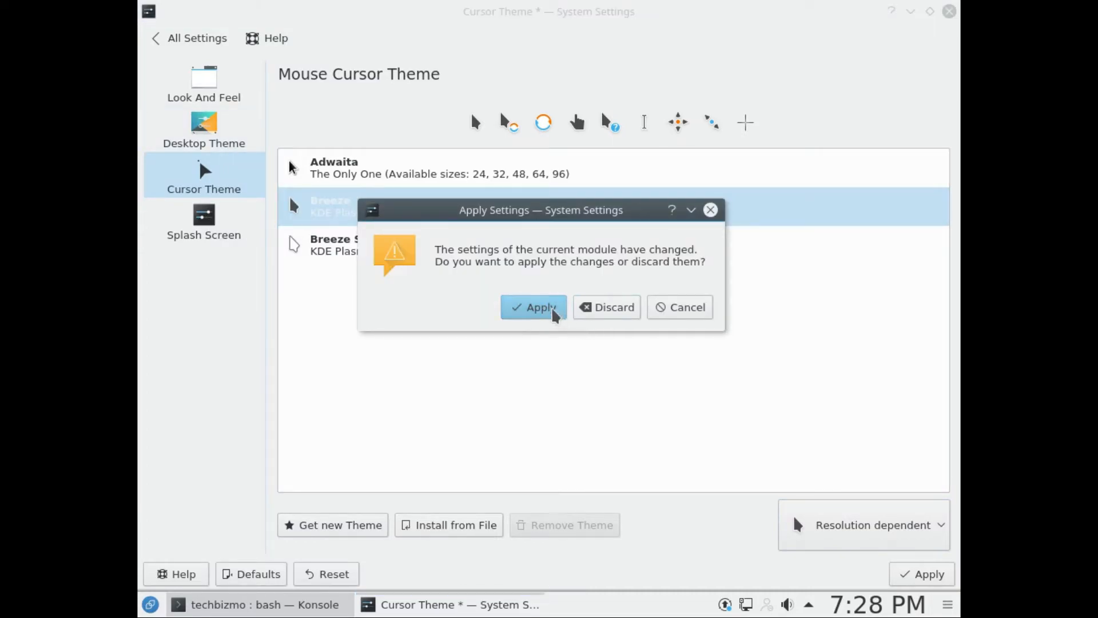
pyautogui.click(559, 311)
# Step: Go back to the Desktop Theme settings, select Numix, and view the taskbar panel's settings before closing them
pyautogui.click(204, 131)
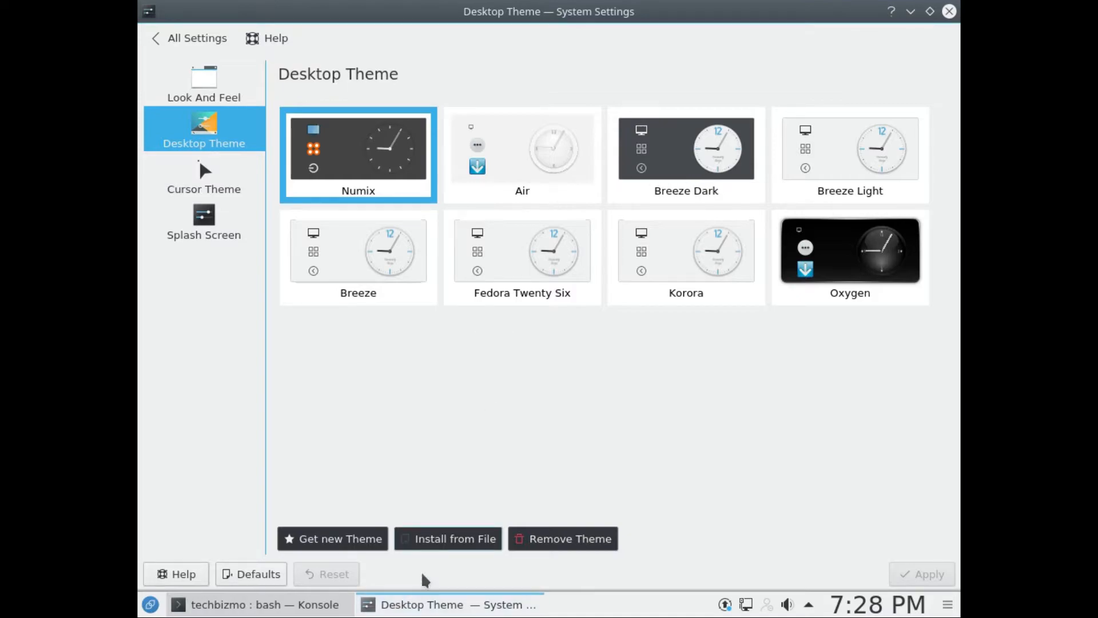
pyautogui.click(370, 132)
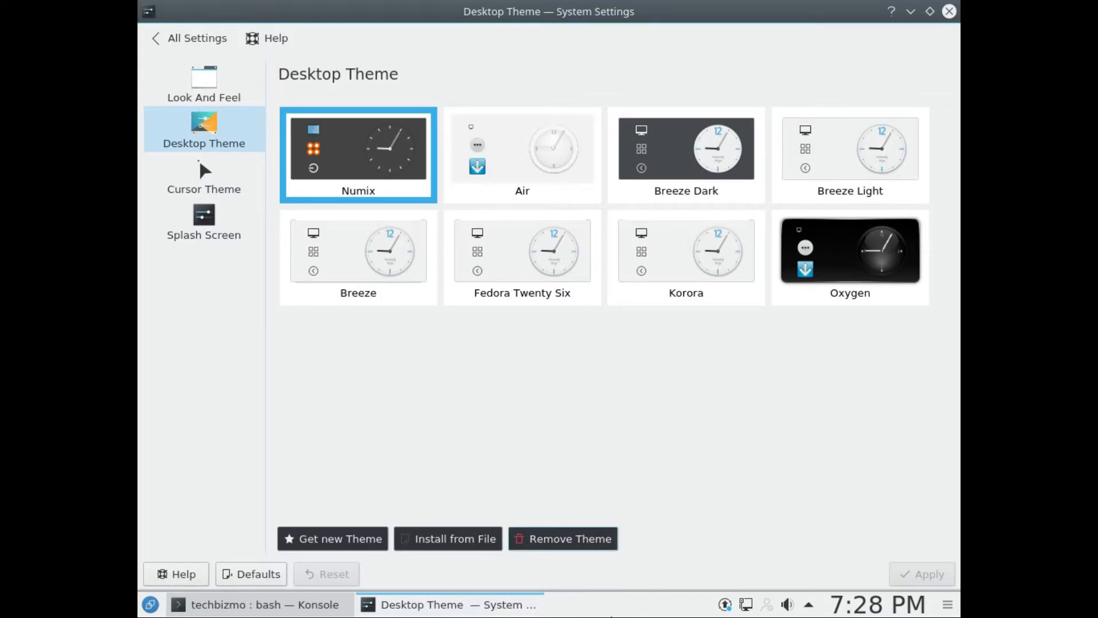
pyautogui.rightClick(609, 615)
pyautogui.moveTo(657, 581)
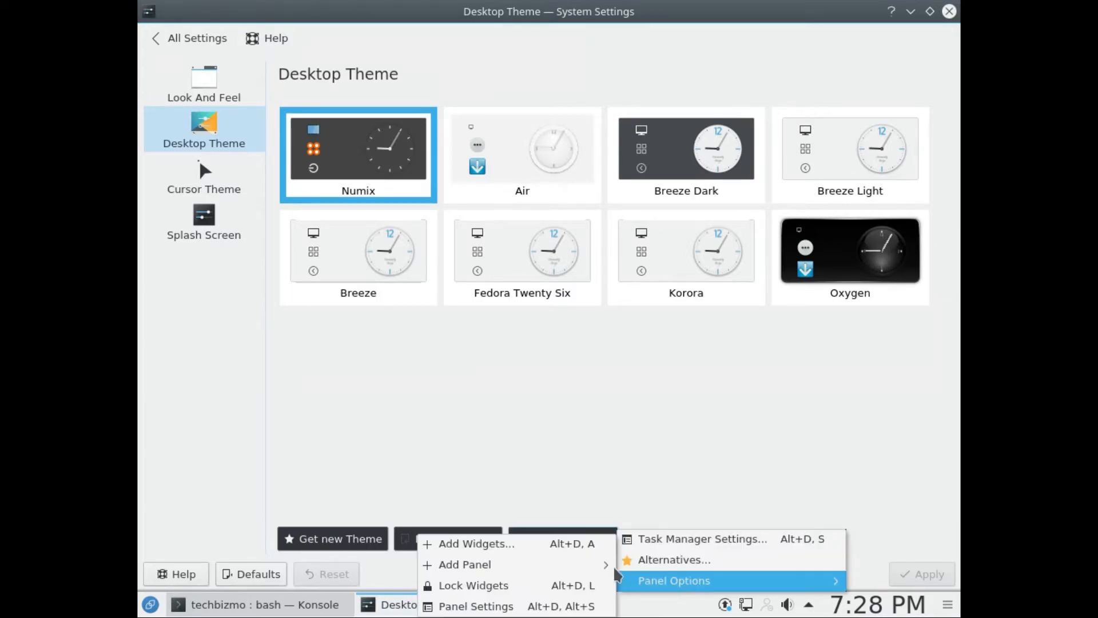
pyautogui.click(504, 605)
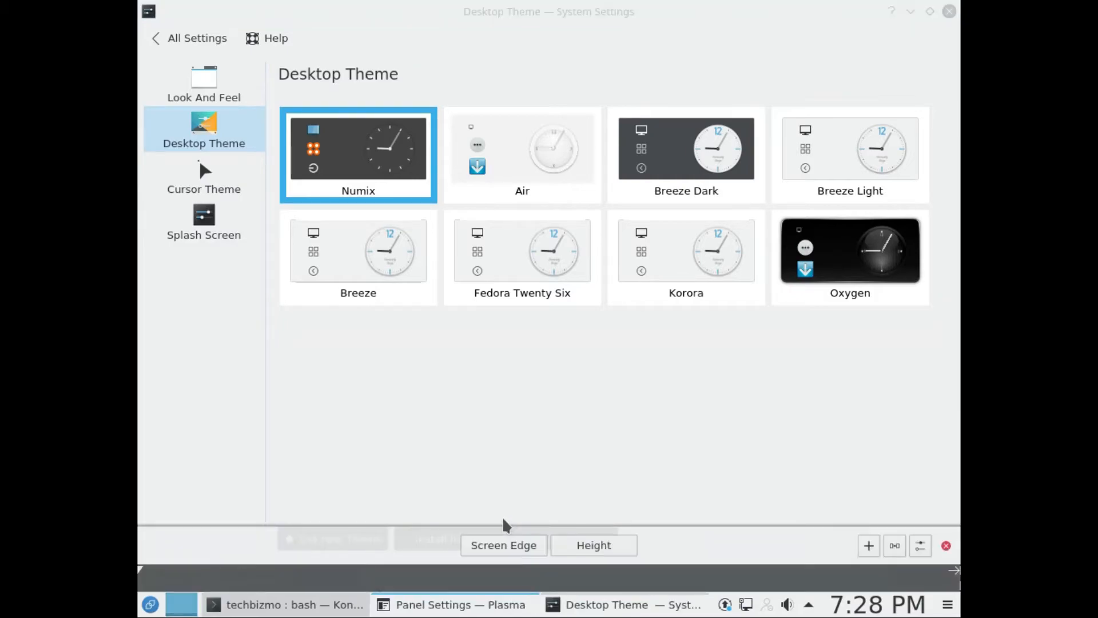
pyautogui.click(946, 545)
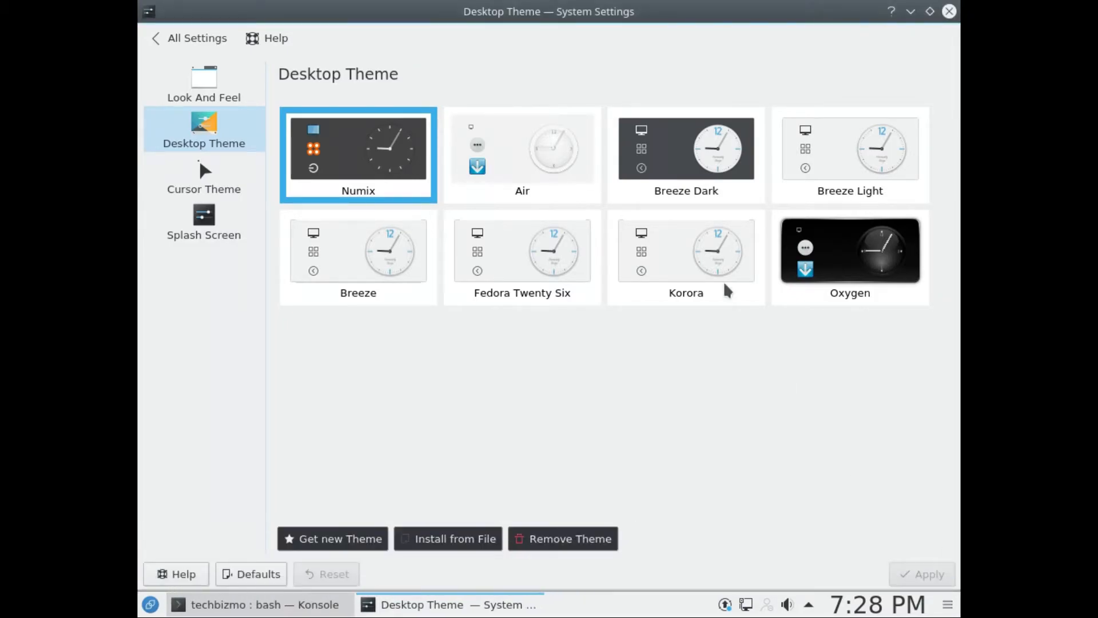
# Step: Try the Breeze Dark desktop theme, reselect Numix, and discard the pending changes when returning to the settings overview
pyautogui.click(675, 179)
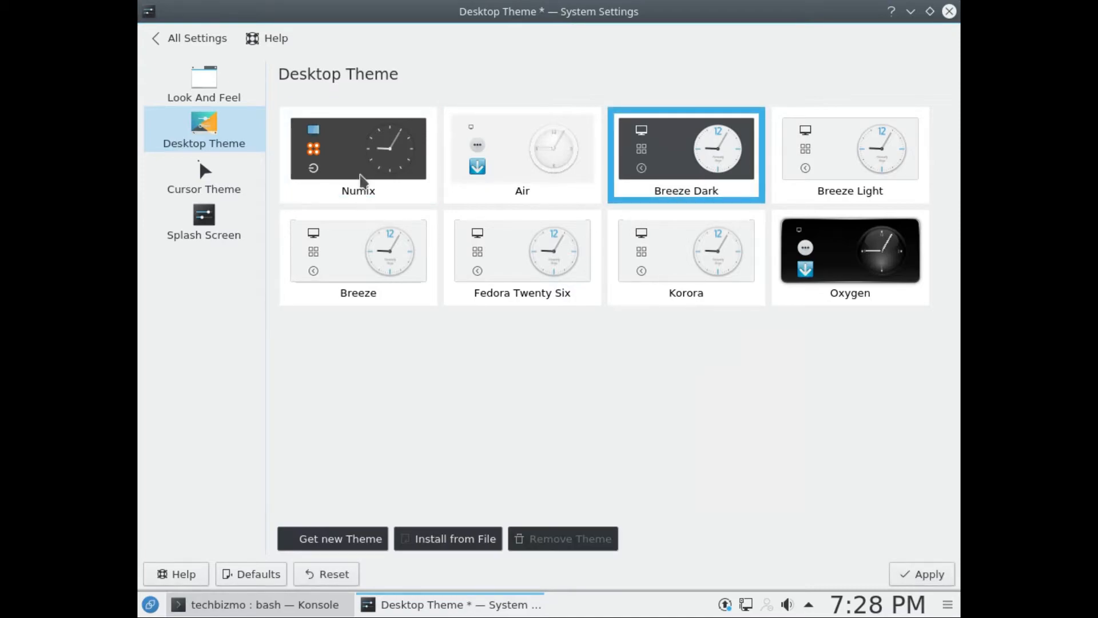
pyautogui.click(363, 176)
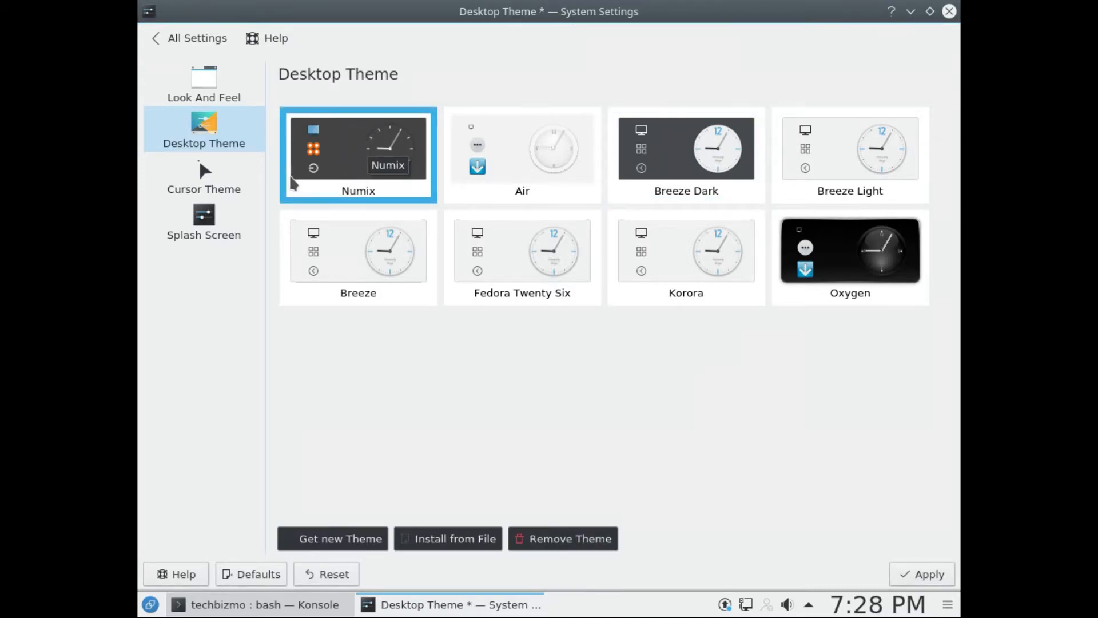
pyautogui.click(185, 39)
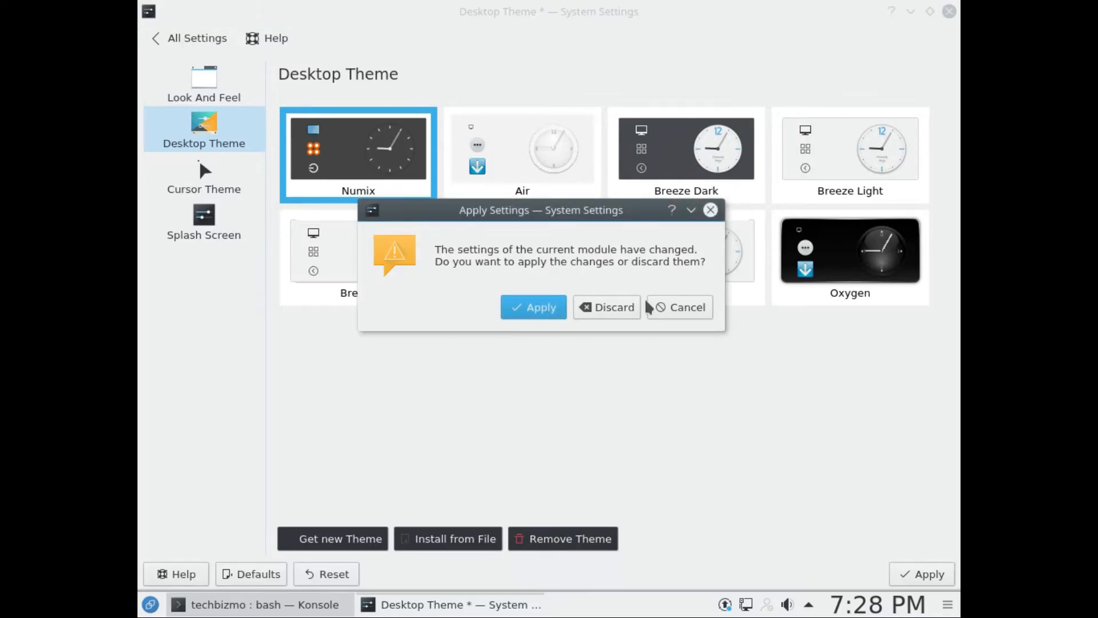
pyautogui.click(606, 308)
pyautogui.click(164, 44)
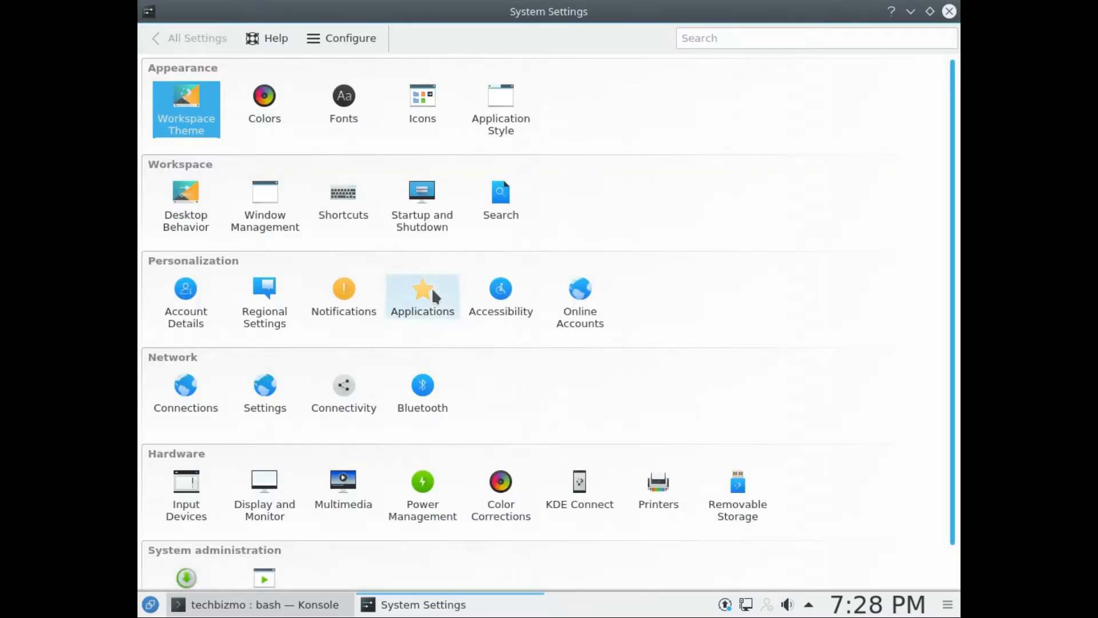
# Step: Apply the Numix Circle icon theme in the Icons settings
pyautogui.scroll(-2, 431, 287)
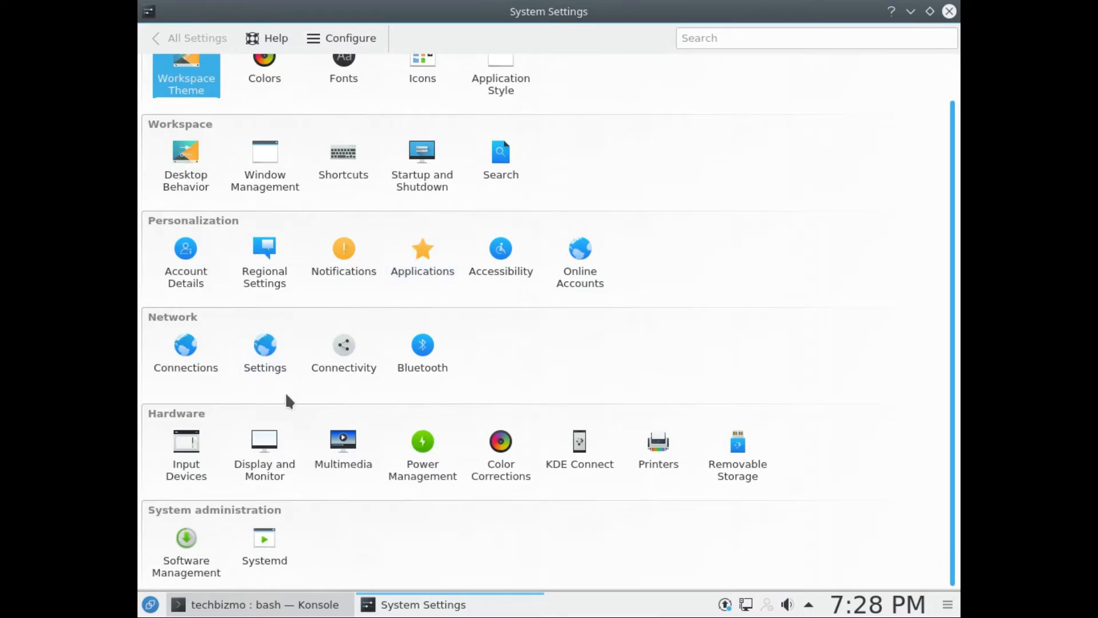
pyautogui.scroll(2, 404, 292)
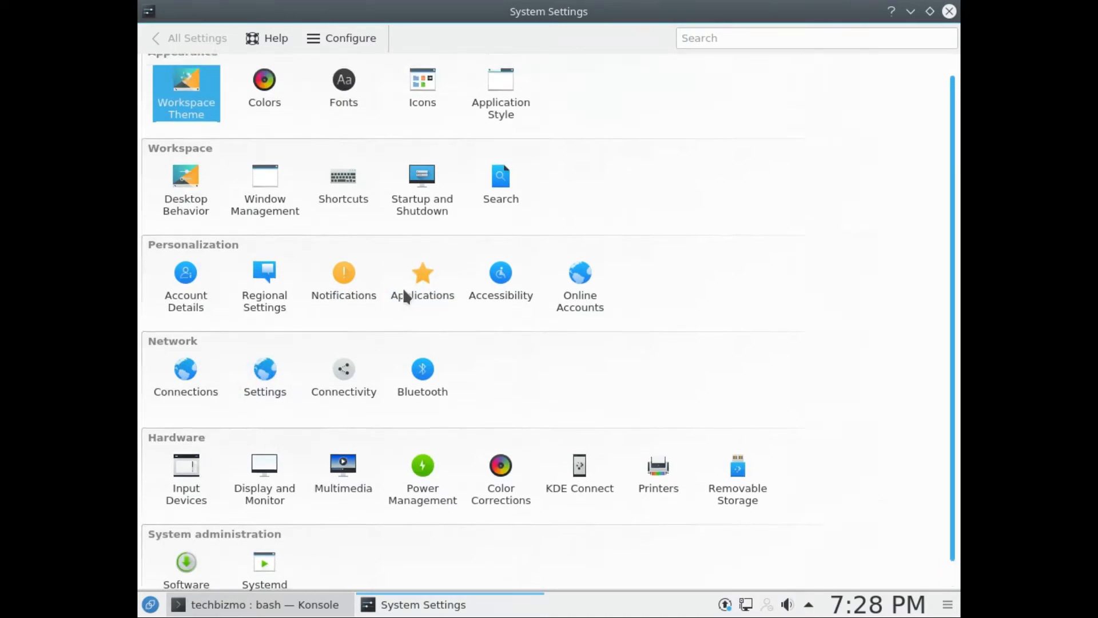
pyautogui.click(437, 113)
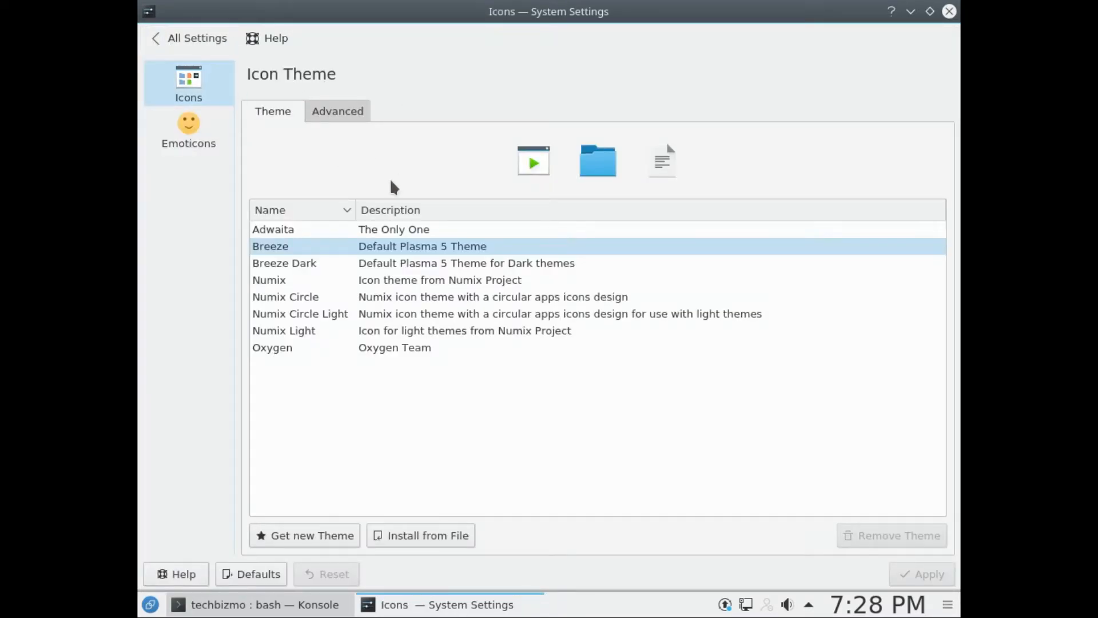
pyautogui.click(312, 296)
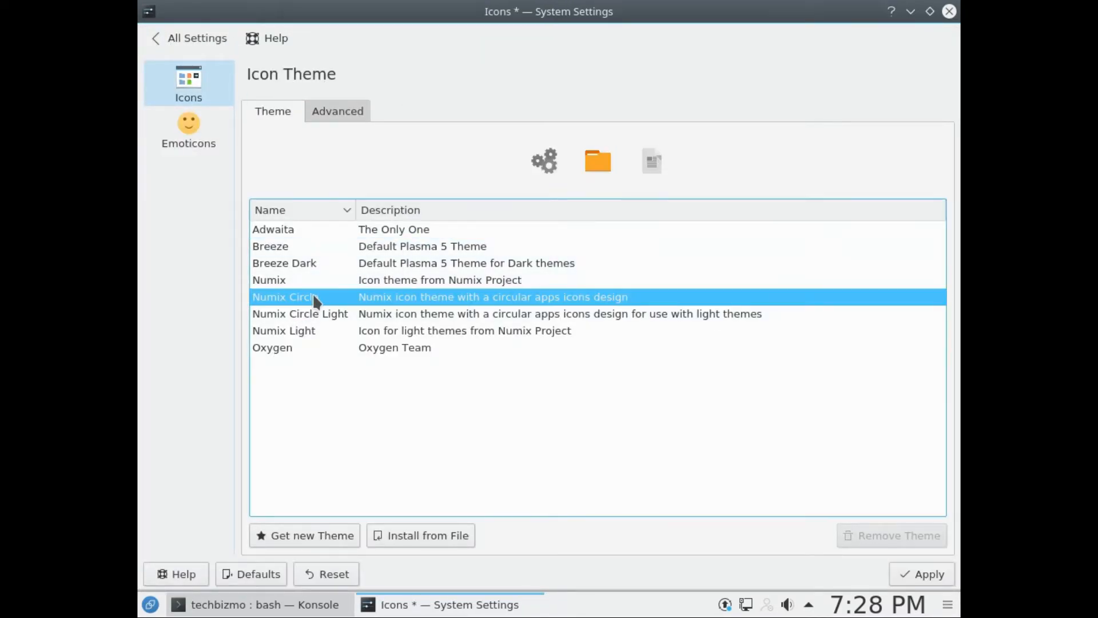
pyautogui.click(153, 606)
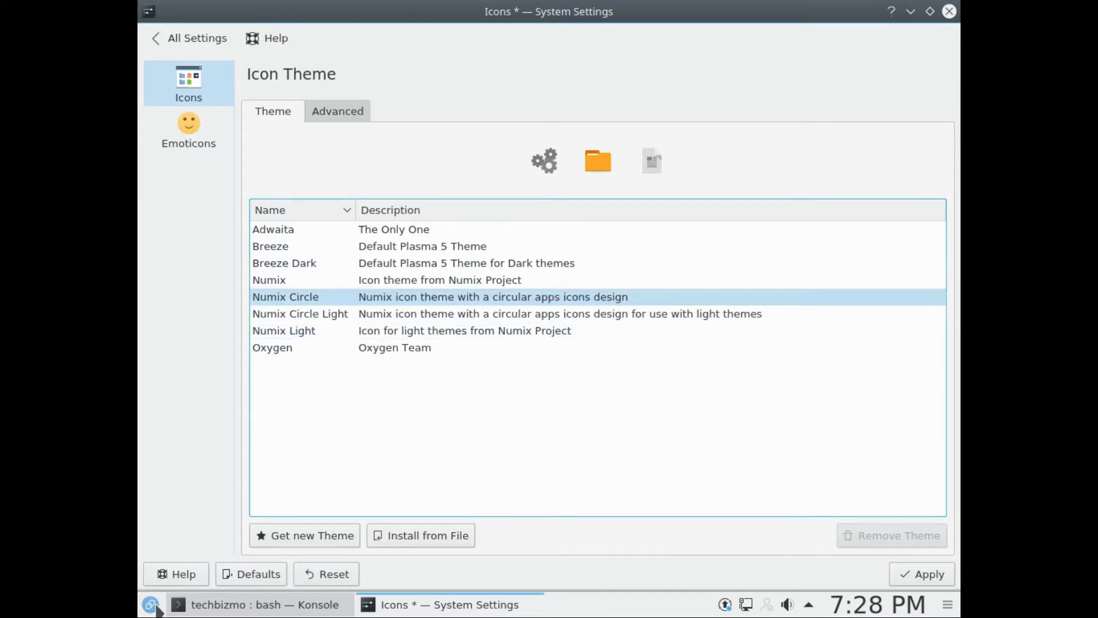
pyautogui.click(932, 572)
pyautogui.click(932, 572)
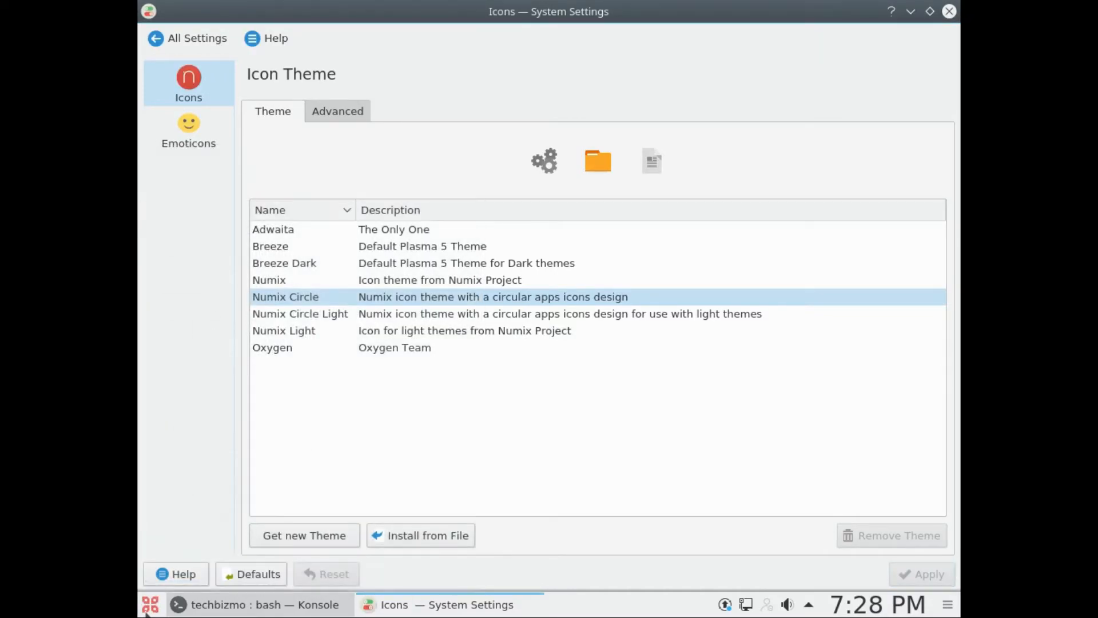
# Step: View the Computer and Applications sections of the application launcher with the new icons and close it
pyautogui.click(148, 610)
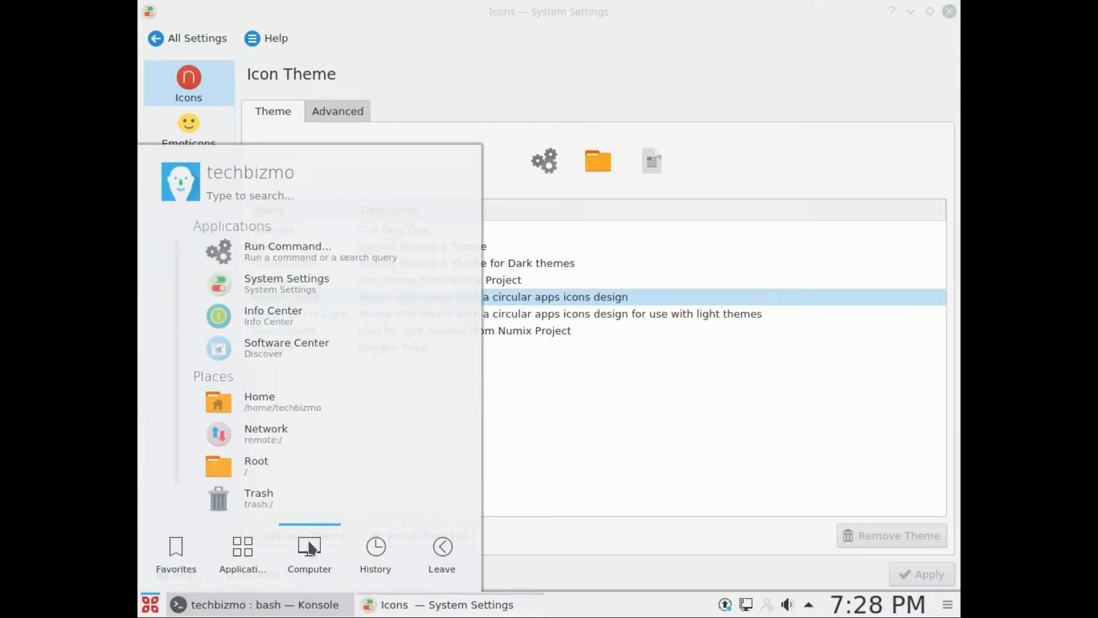
pyautogui.moveTo(251, 544)
pyautogui.click(828, 465)
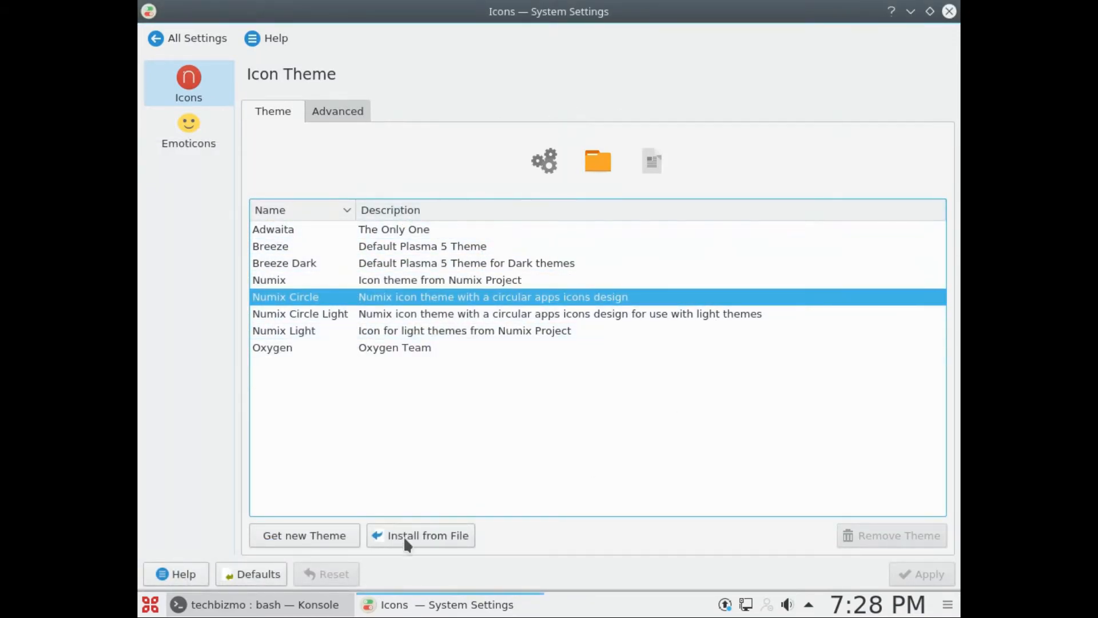
# Step: View the Widget Style and Window Decorations settings under Application Style, applying the pending decoration changes when returning to Widget Style
pyautogui.click(163, 38)
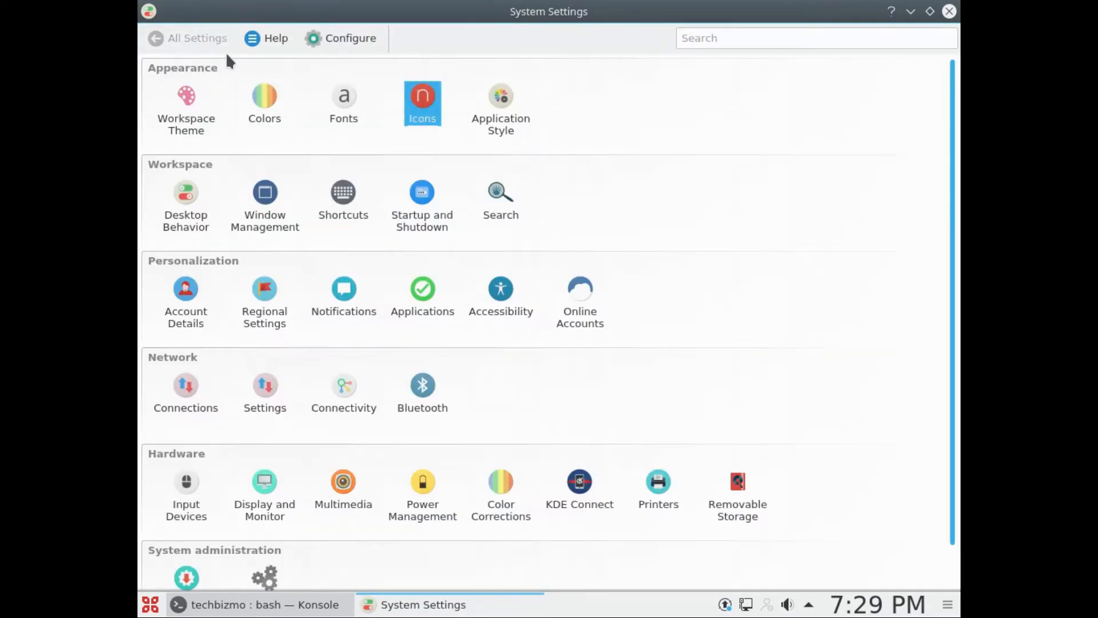
pyautogui.click(513, 115)
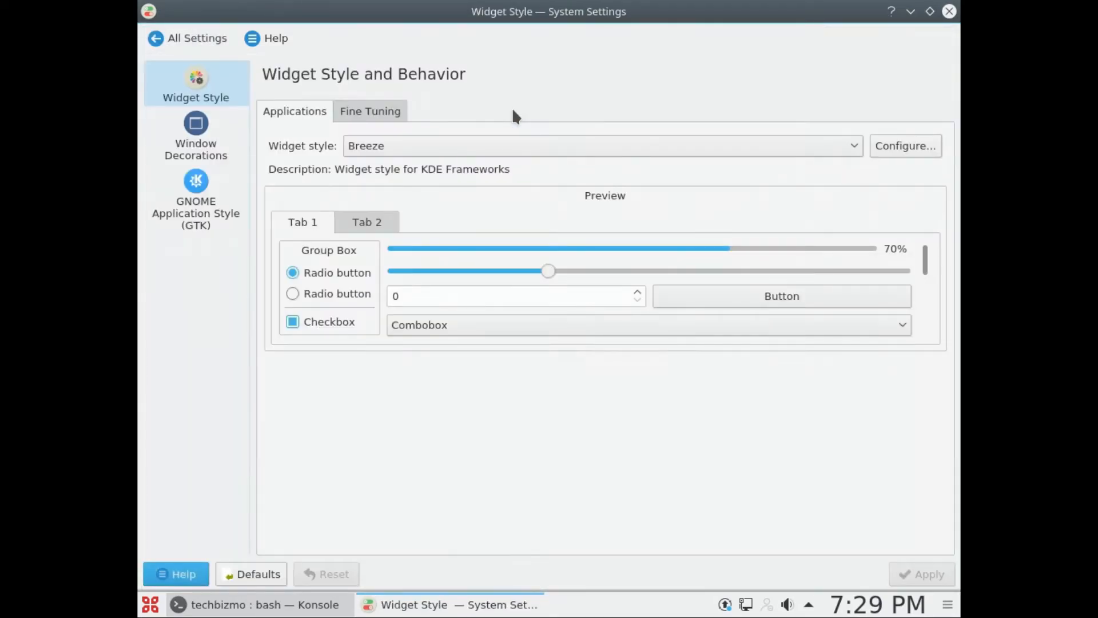
pyautogui.click(210, 144)
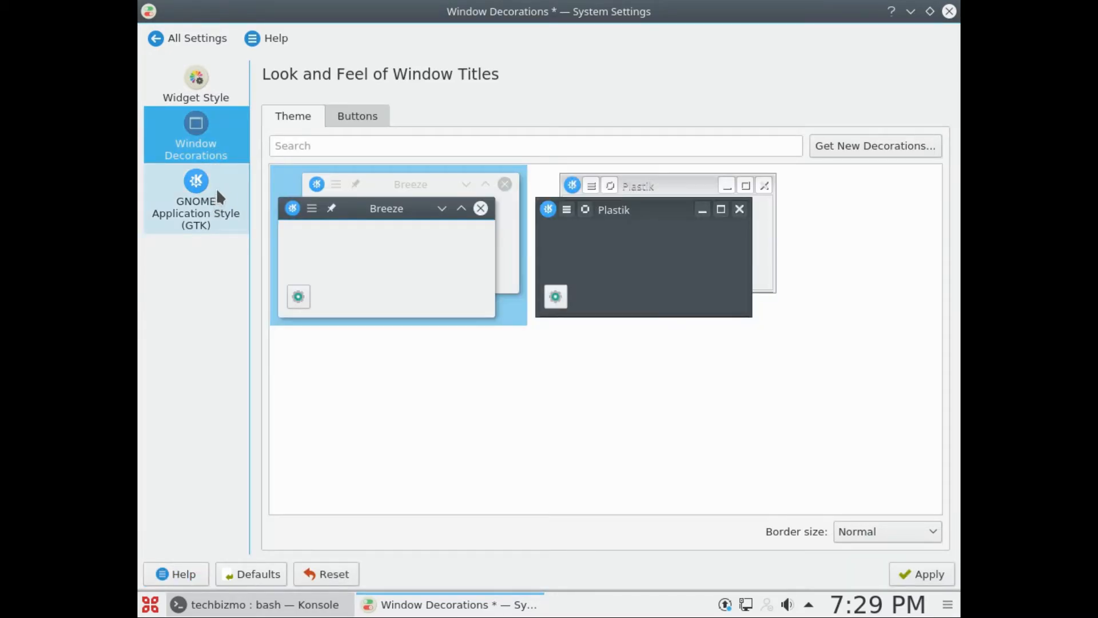
pyautogui.click(215, 184)
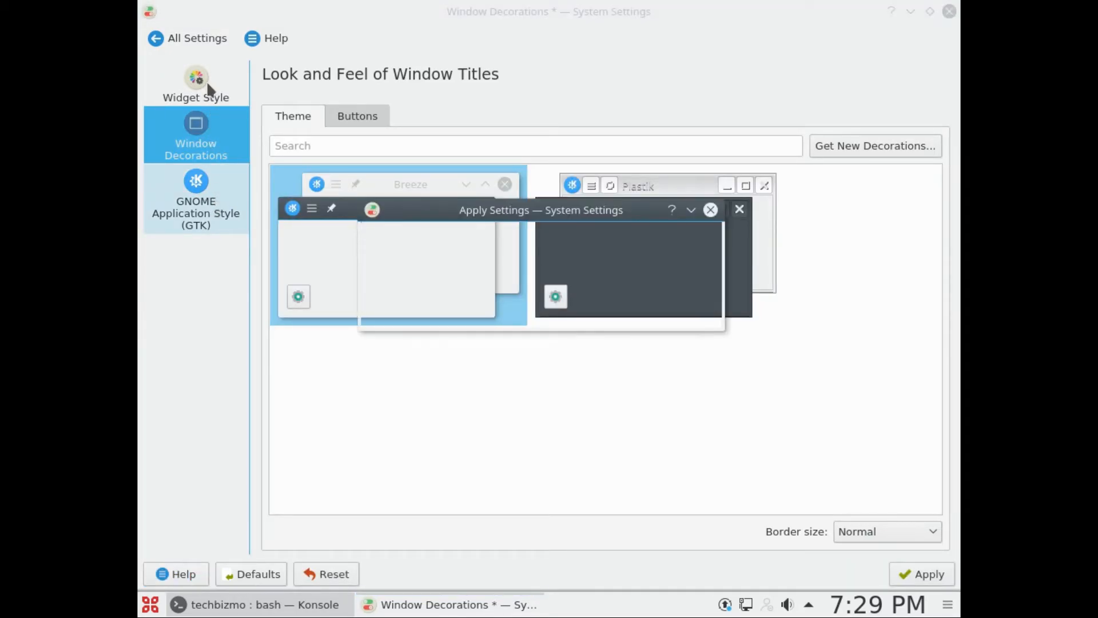
pyautogui.click(682, 312)
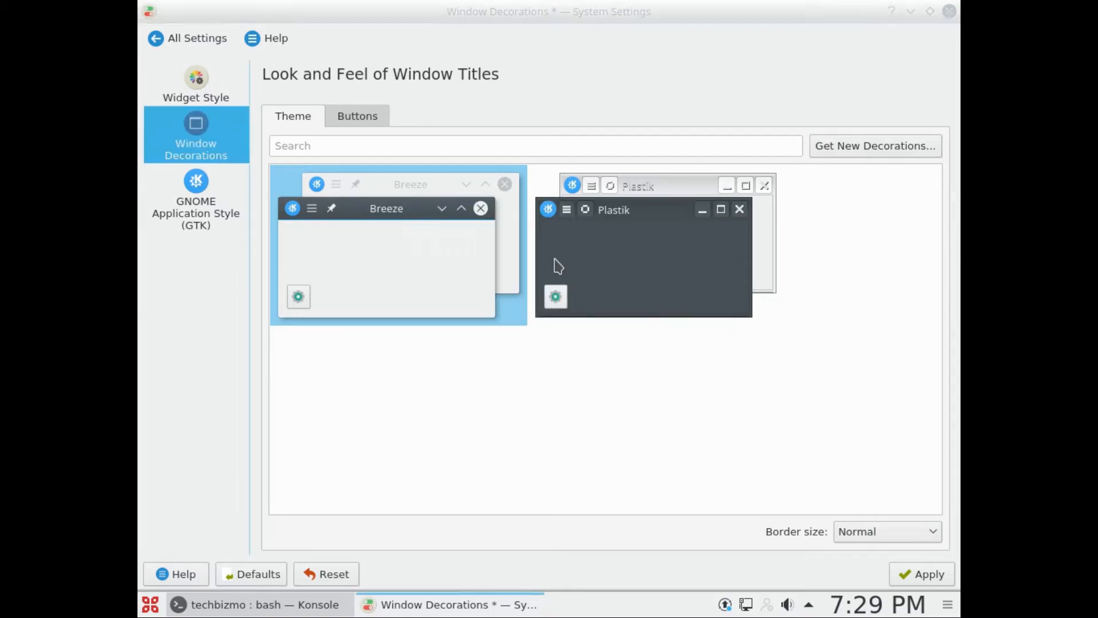
pyautogui.click(198, 82)
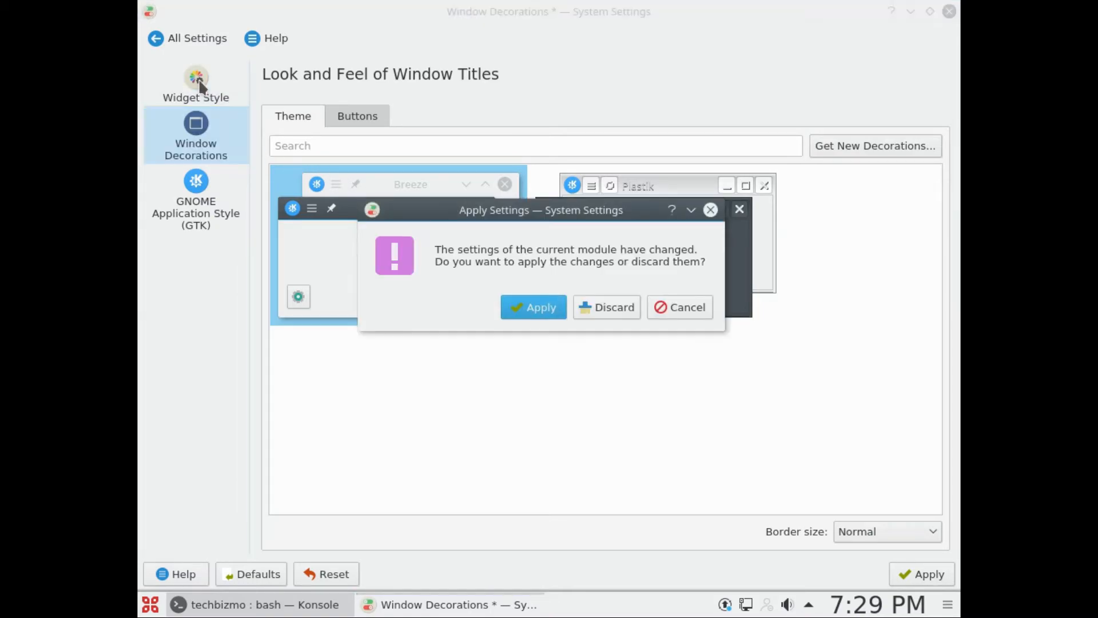
pyautogui.click(550, 307)
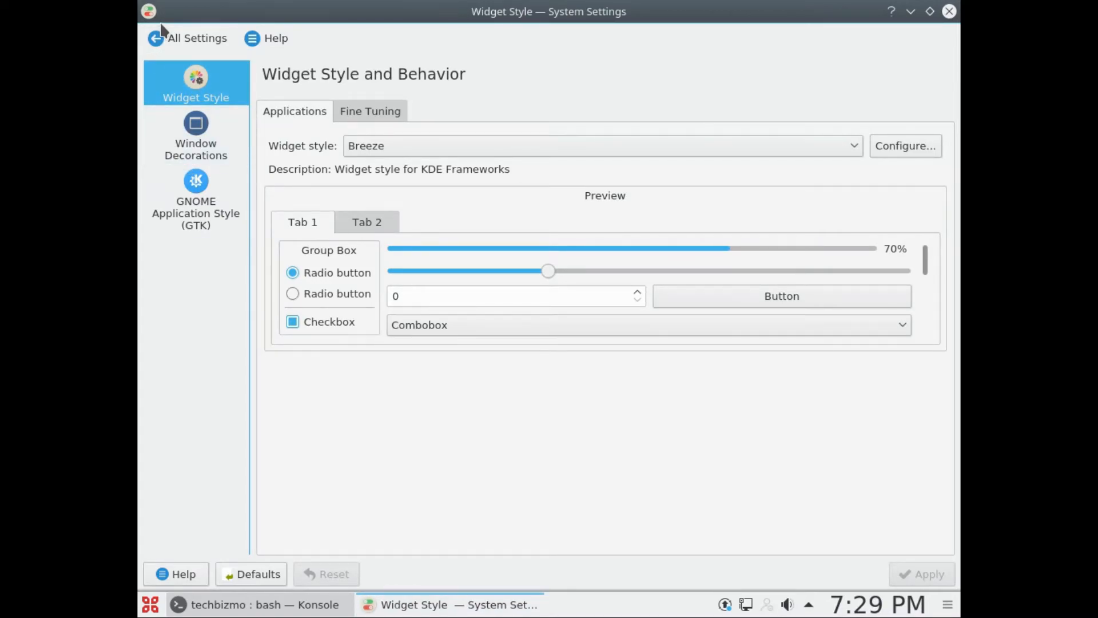
# Step: Go to the Look And Feel settings under Workspace Theme and preview the Breeze theme
pyautogui.click(172, 38)
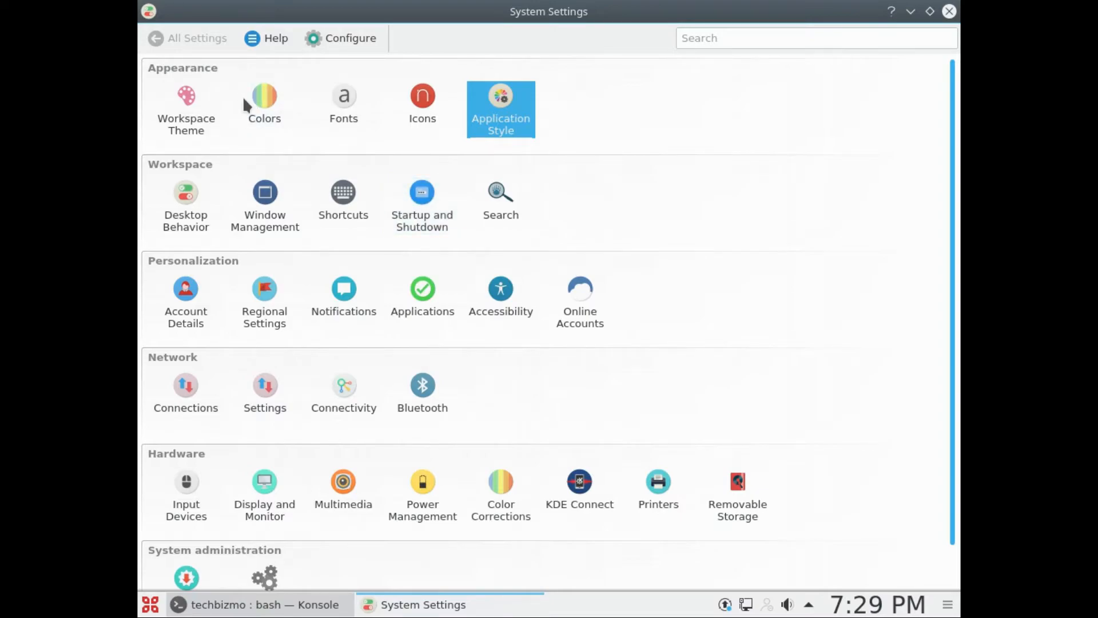
pyautogui.click(178, 97)
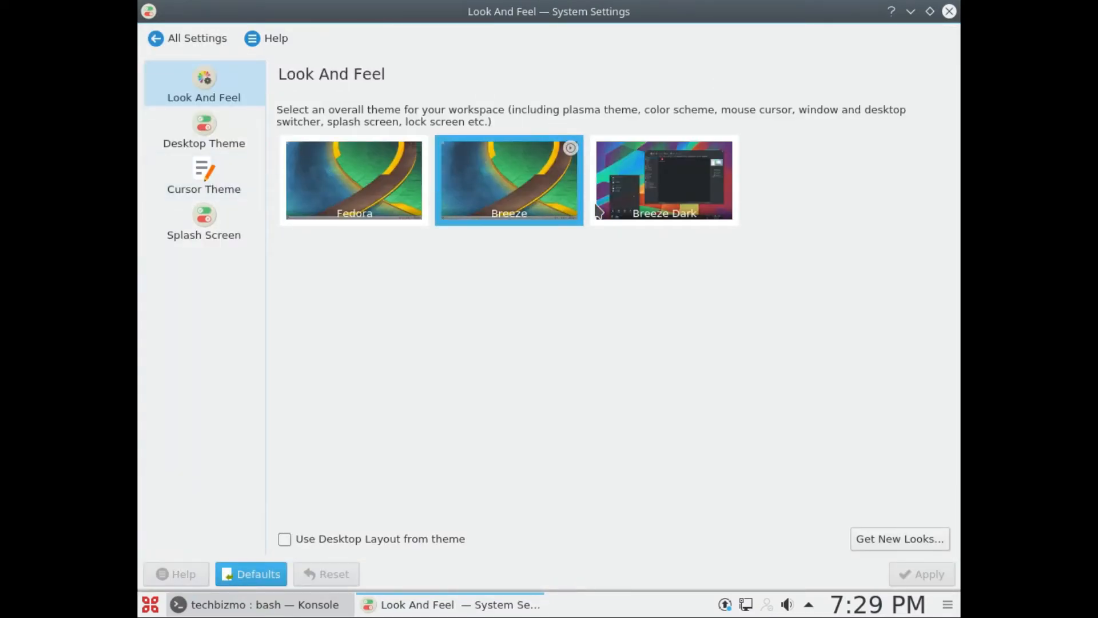
pyautogui.click(570, 149)
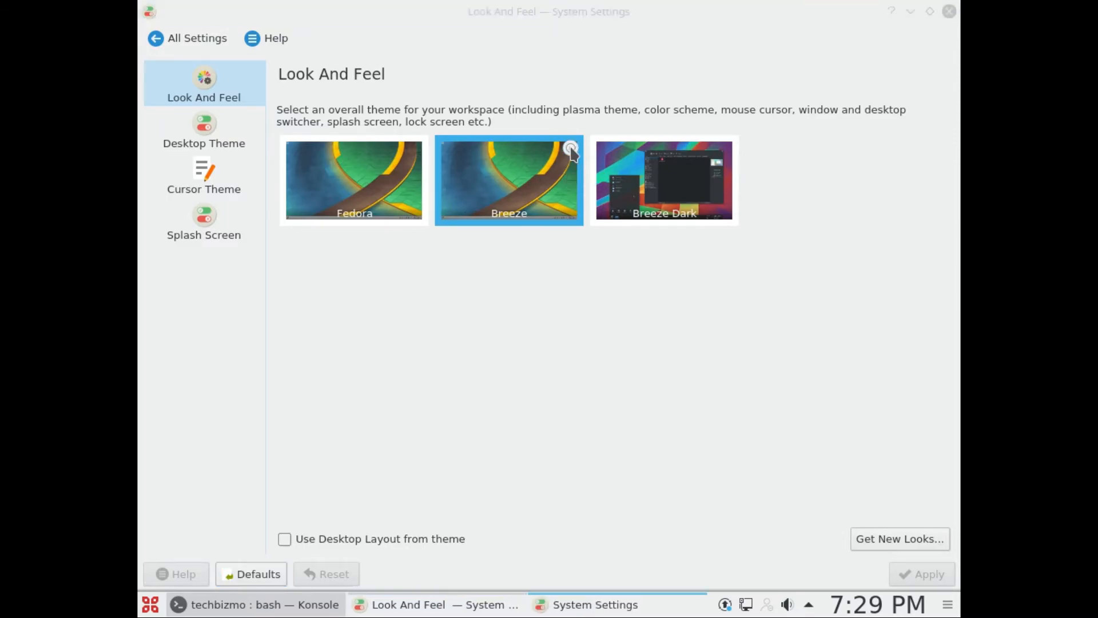
pyautogui.click(697, 537)
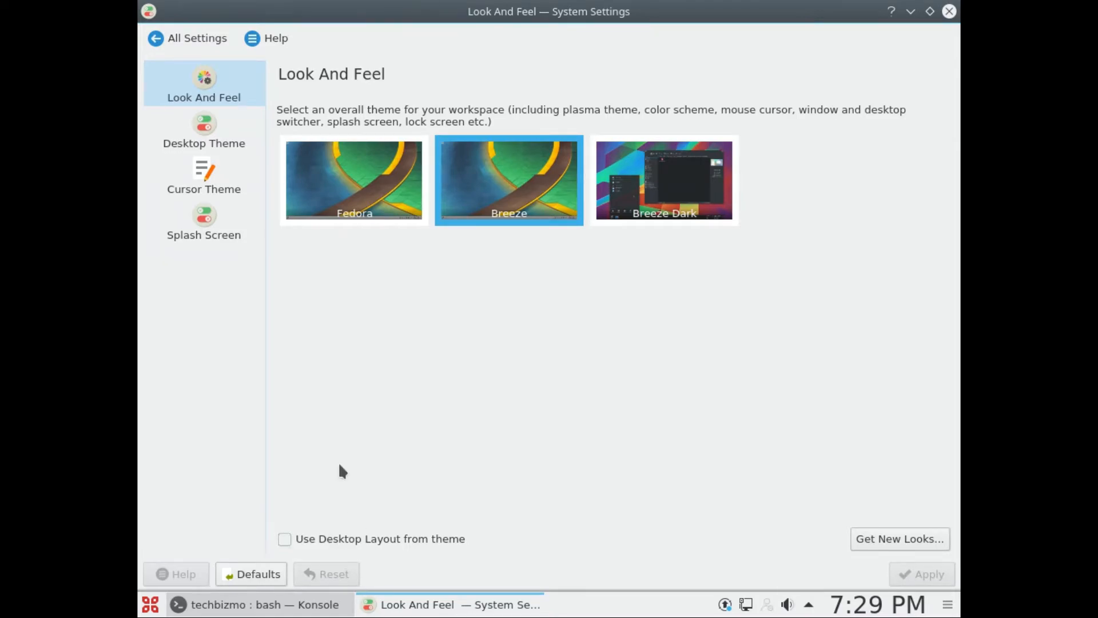
# Step: Apply Numix as the desktop theme
pyautogui.click(199, 135)
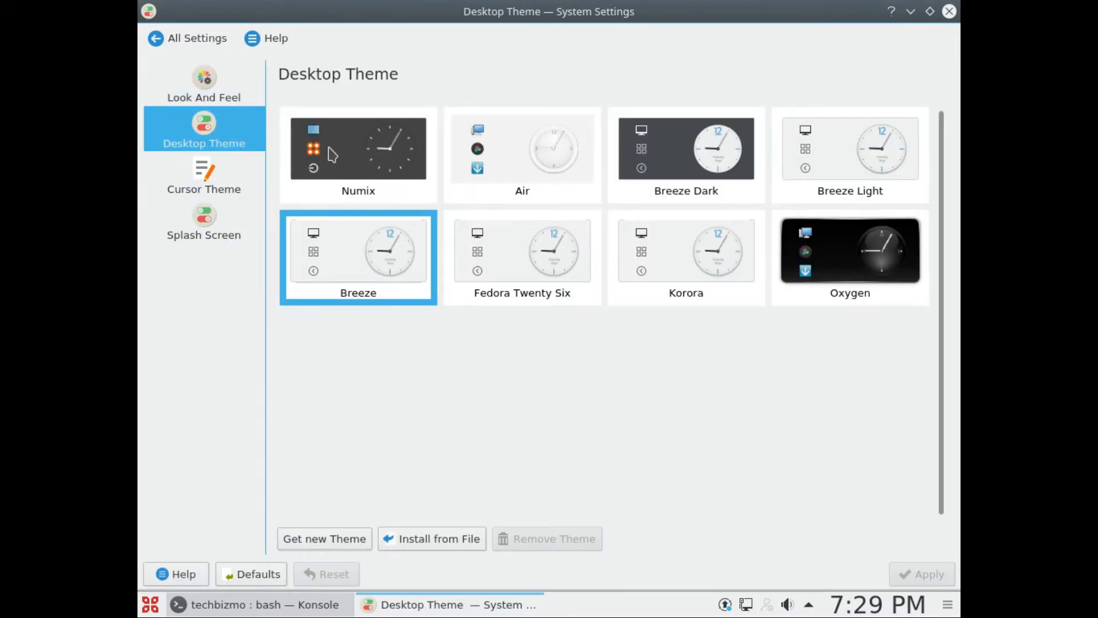
pyautogui.click(362, 177)
pyautogui.click(904, 570)
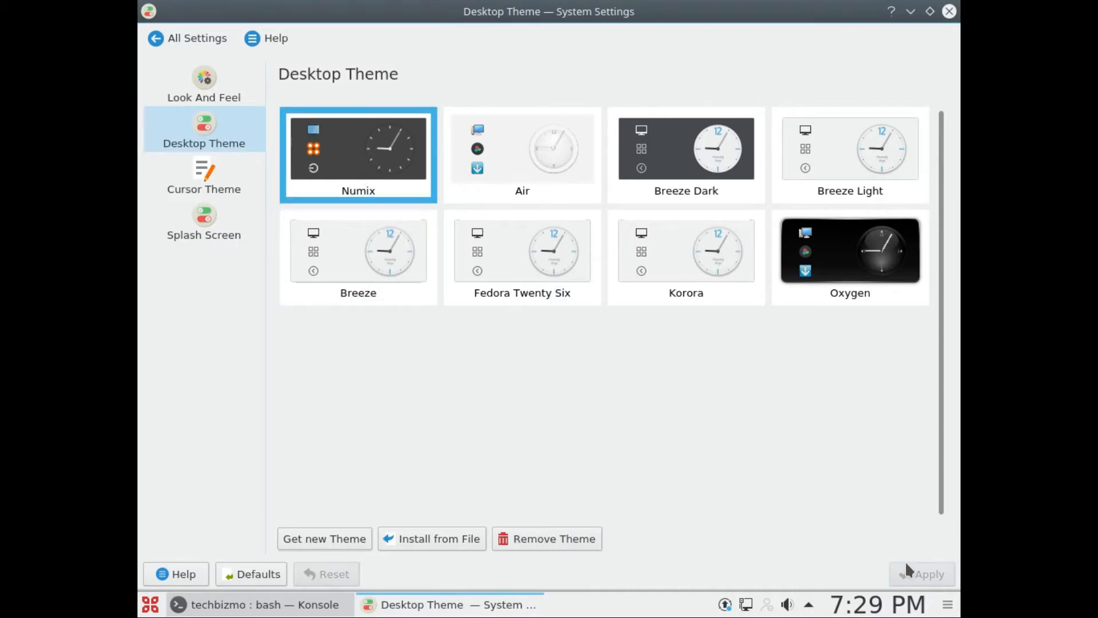
# Step: Look through the application launcher's Applications, Computer, History and Leave sections, and check the system tray's hidden items
pyautogui.click(143, 605)
pyautogui.click(630, 483)
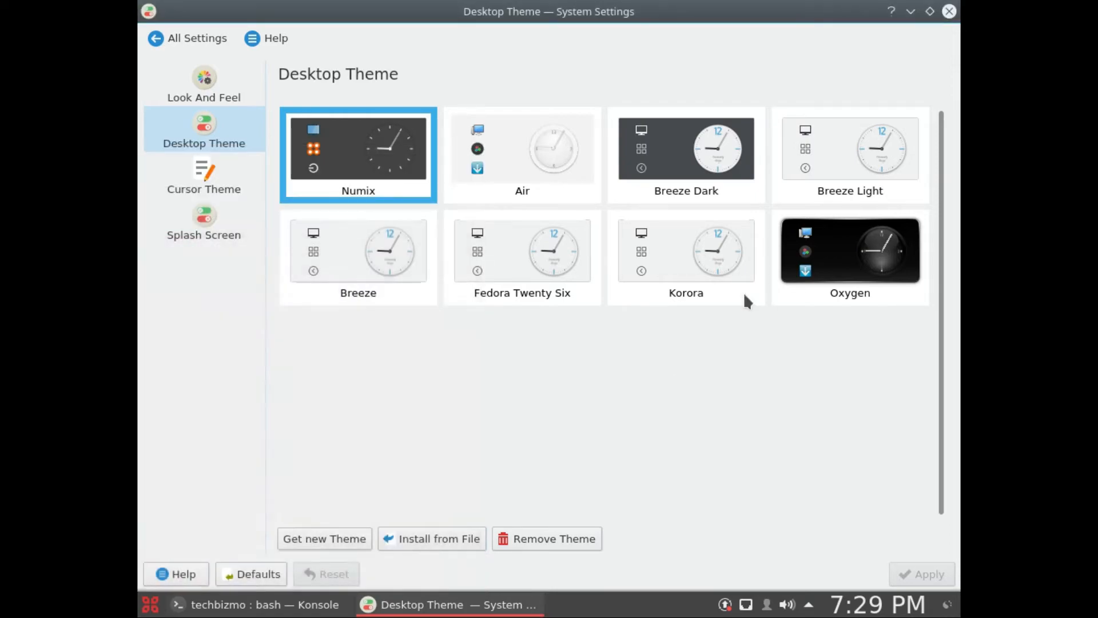
pyautogui.click(150, 604)
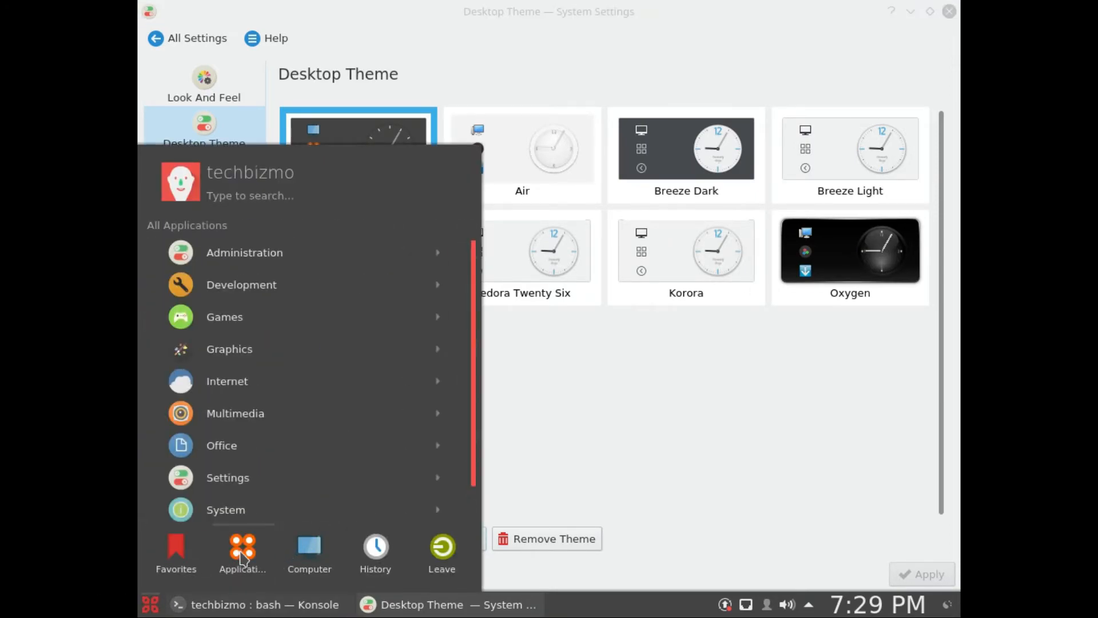
pyautogui.moveTo(309, 547)
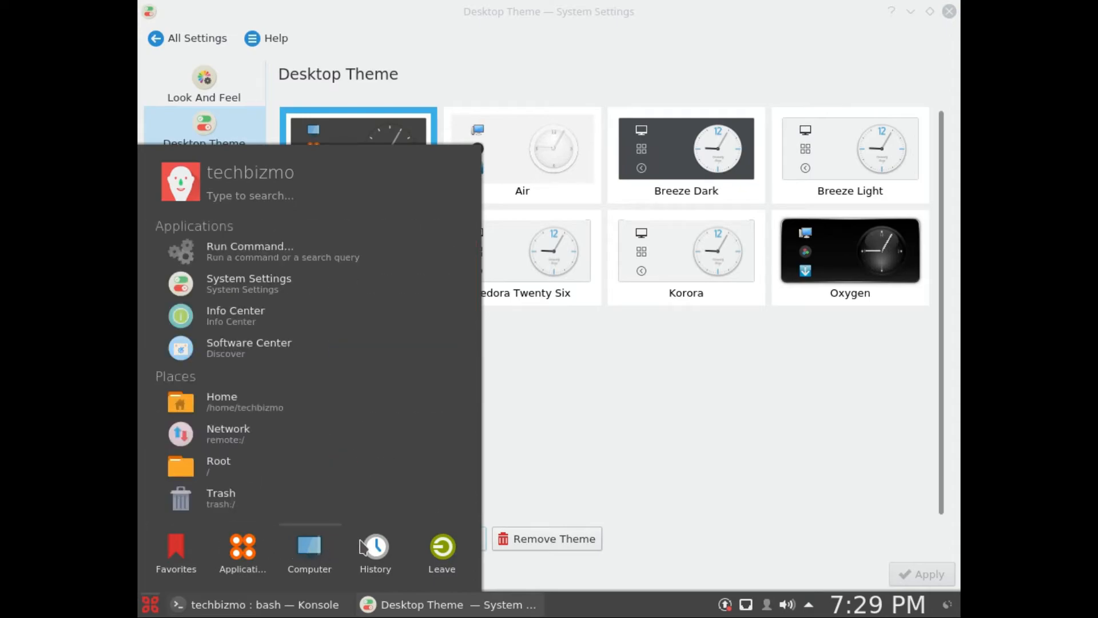
pyautogui.moveTo(363, 547)
pyautogui.moveTo(449, 550)
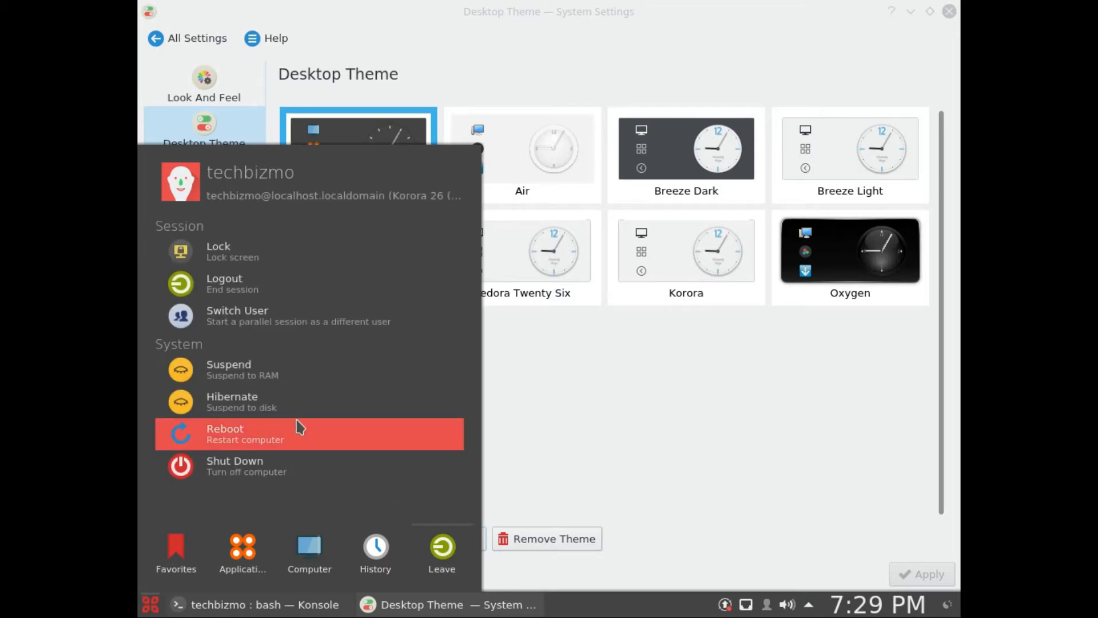
pyautogui.click(746, 398)
pyautogui.click(810, 604)
pyautogui.click(810, 604)
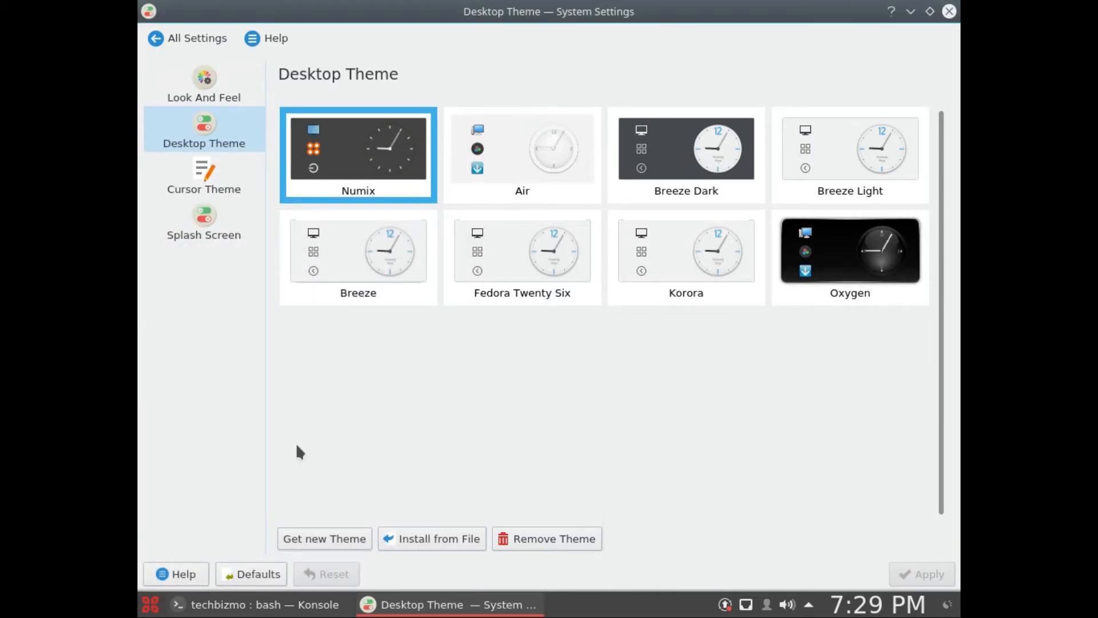
# Step: Move the System Settings overview aside, view the Trash and the Images search in Dolphin, and close the file manager
pyautogui.click(152, 35)
pyautogui.moveTo(507, 9); pyautogui.dragTo(351, 306)
pyautogui.click(704, 242)
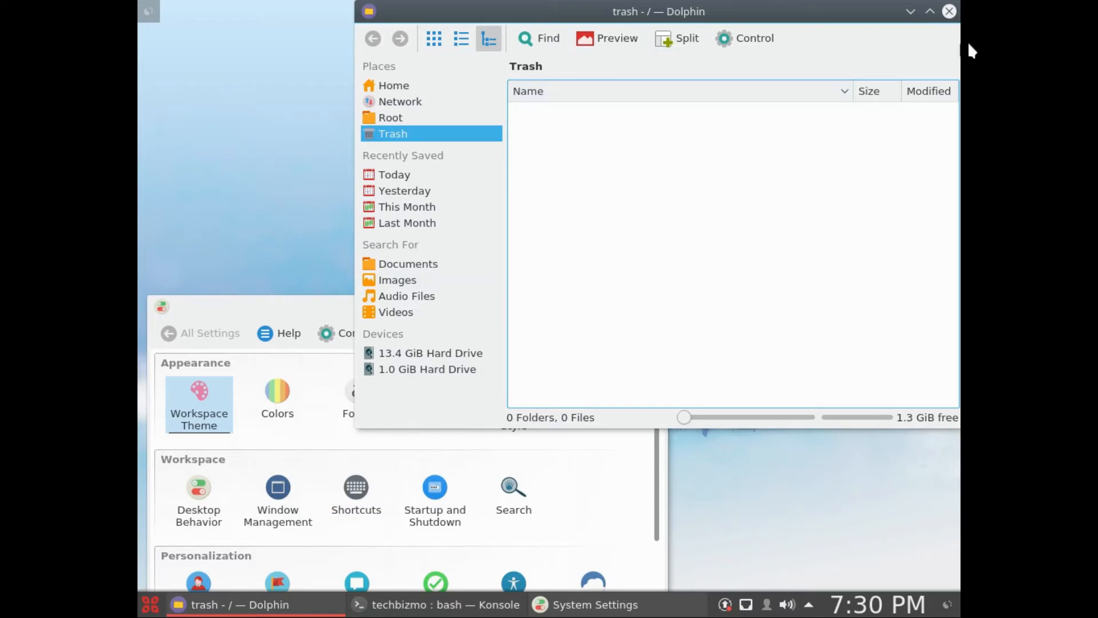
pyautogui.click(404, 279)
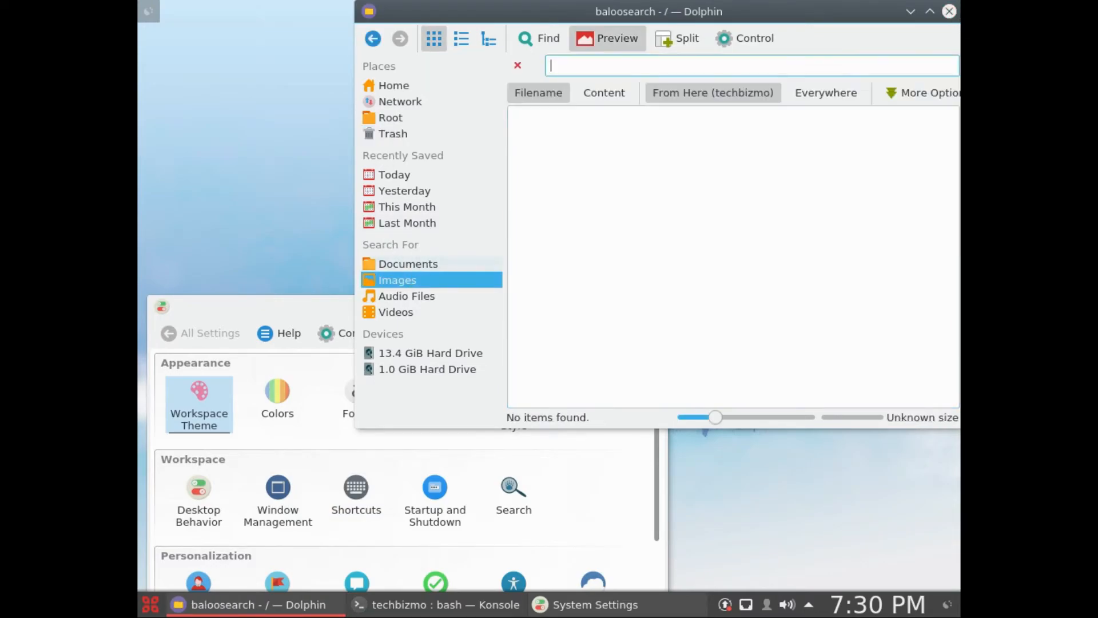
pyautogui.click(949, 11)
# Step: Move the System Settings window toward the middle of the desktop, and open and close the application launcher
pyautogui.moveTo(368, 311); pyautogui.dragTo(566, 139)
pyautogui.click(144, 606)
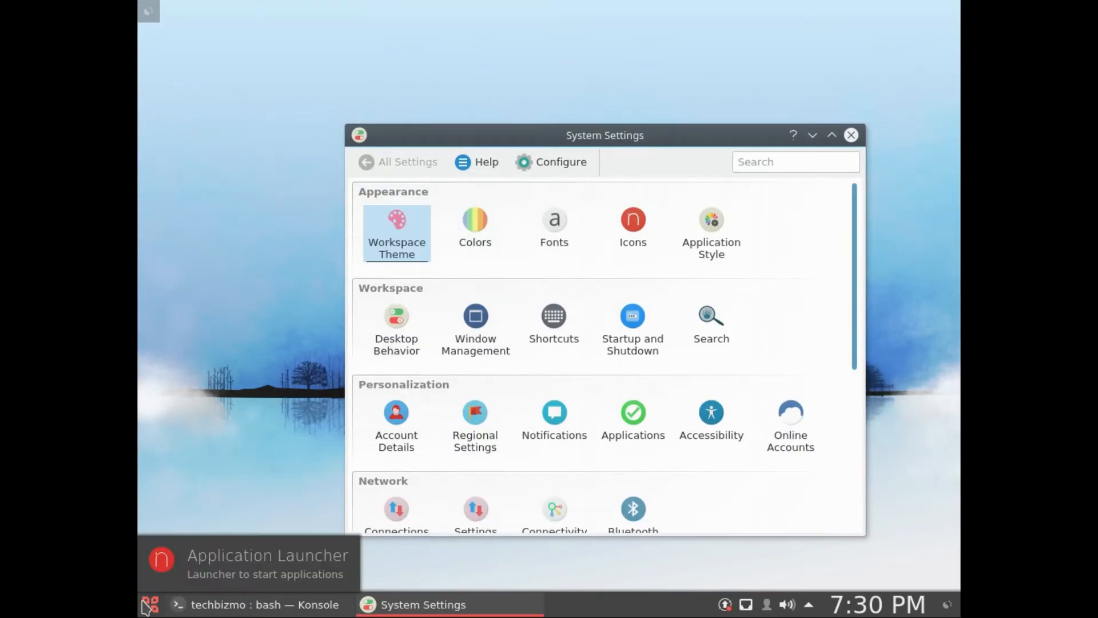
pyautogui.click(146, 605)
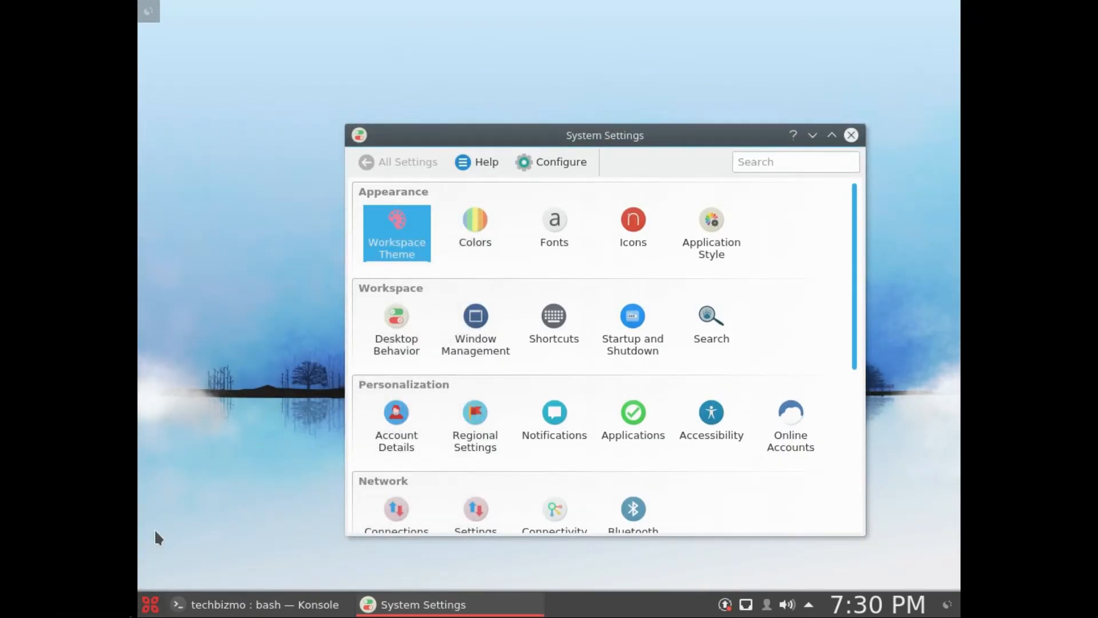
pyautogui.click(150, 605)
pyautogui.click(316, 75)
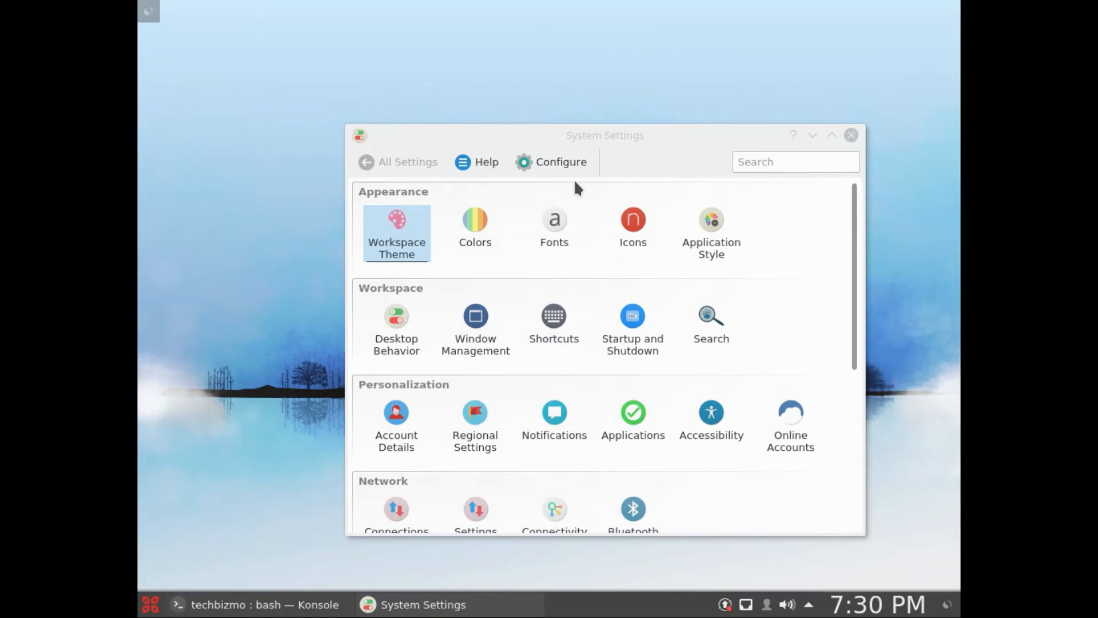
# Step: Check the view style options of System Settings without changing them, look over the remaining settings categories, and close System Settings
pyautogui.click(561, 164)
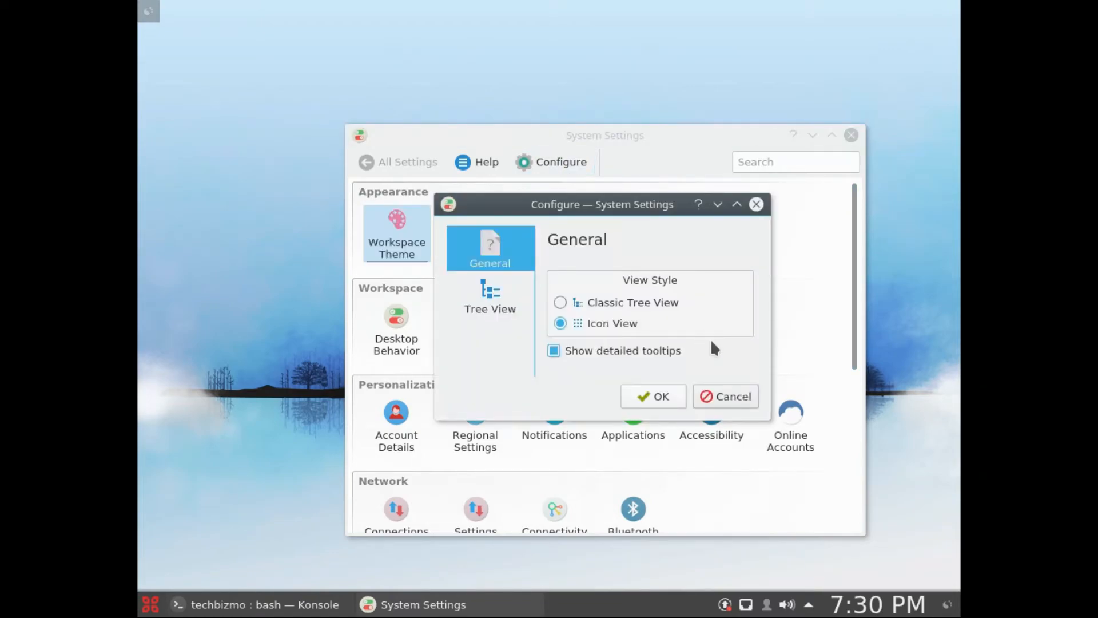
pyautogui.click(729, 396)
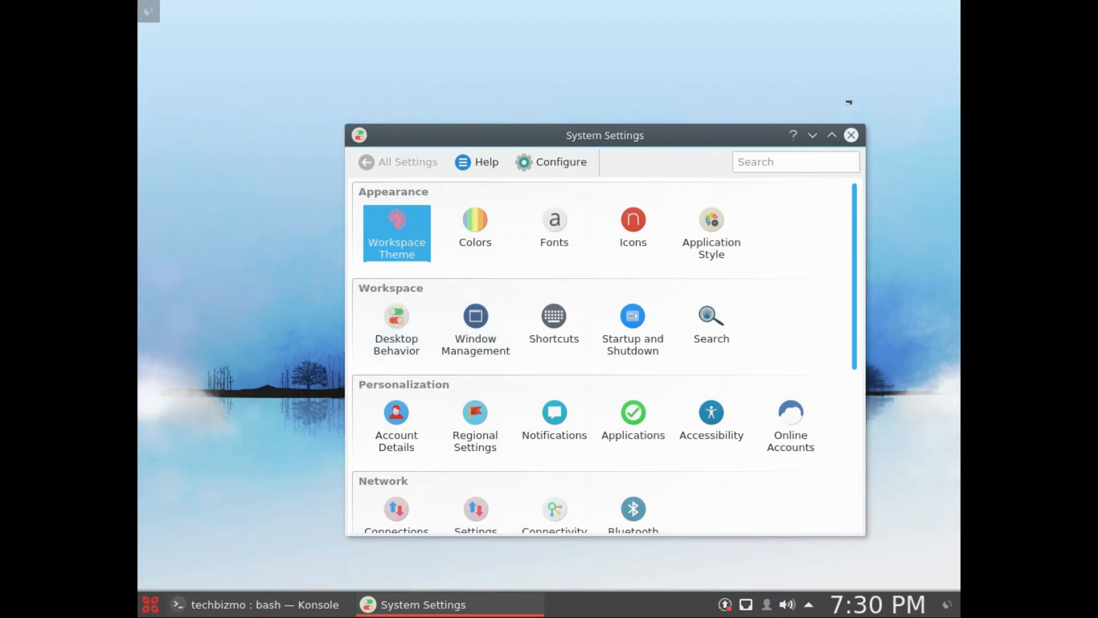
pyautogui.scroll(-5, 744, 280)
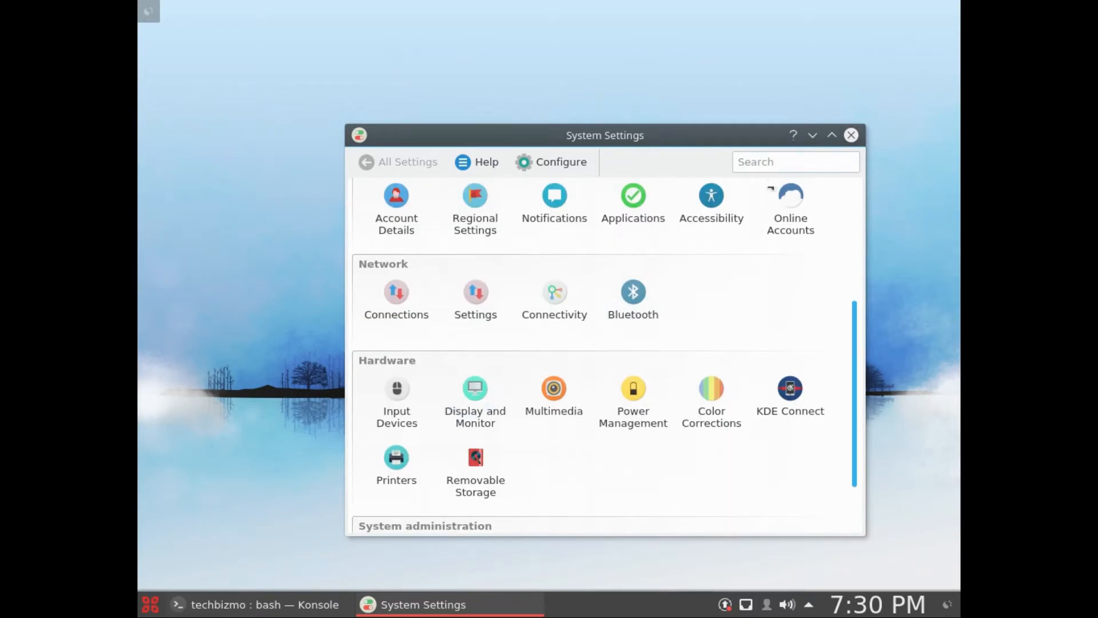
pyautogui.click(851, 135)
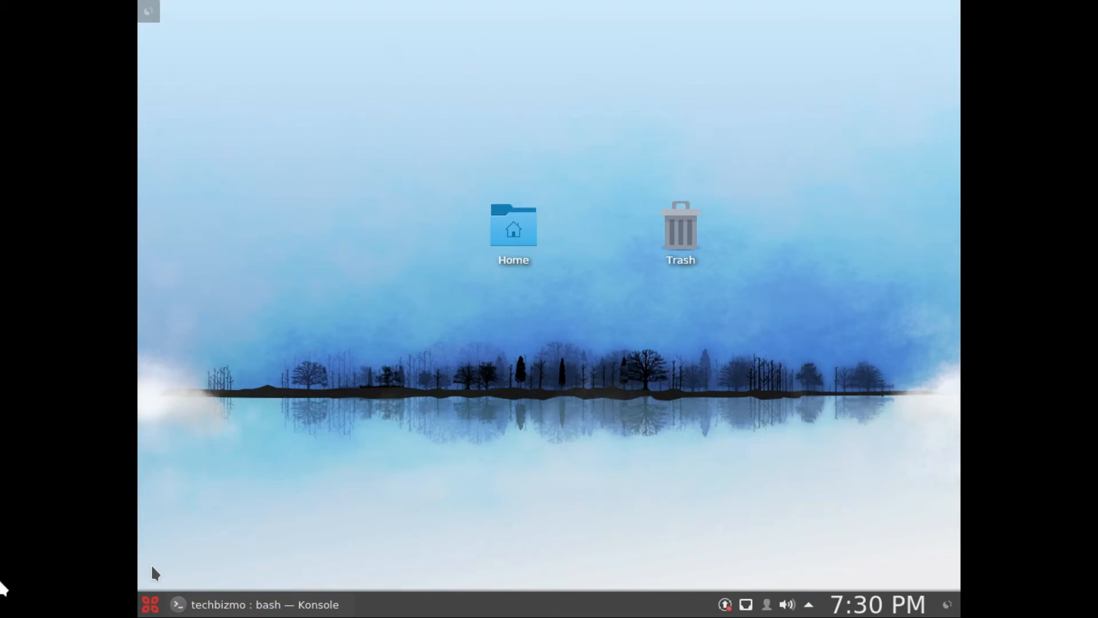
# Step: Close the Konsole terminal and open the Home folder in Dolphin from the desktop
pyautogui.click(241, 605)
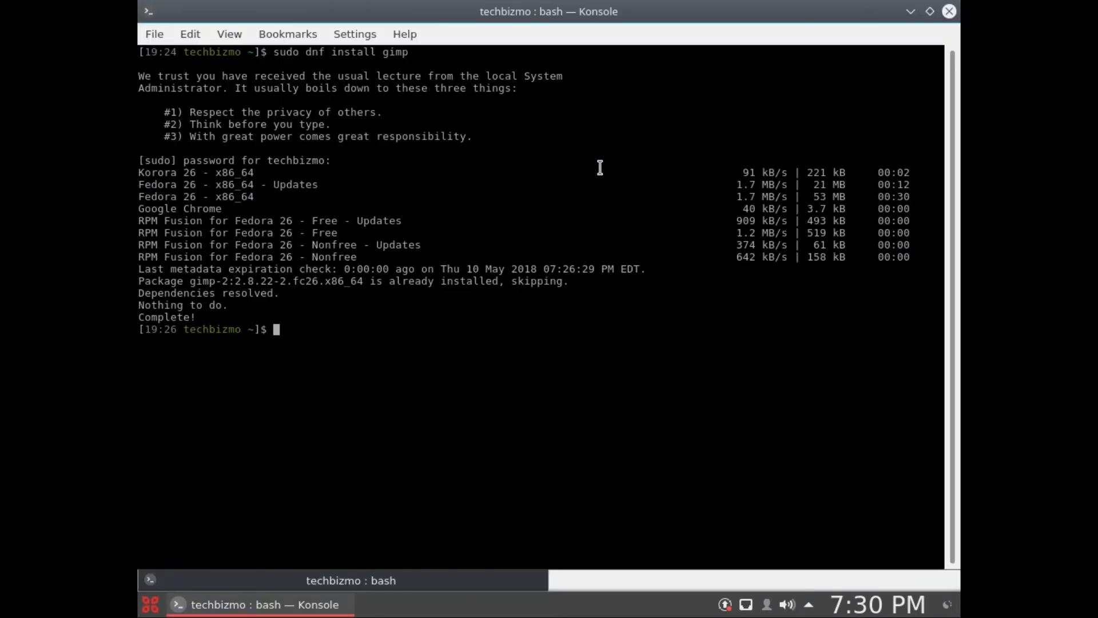
pyautogui.click(950, 11)
pyautogui.click(504, 237)
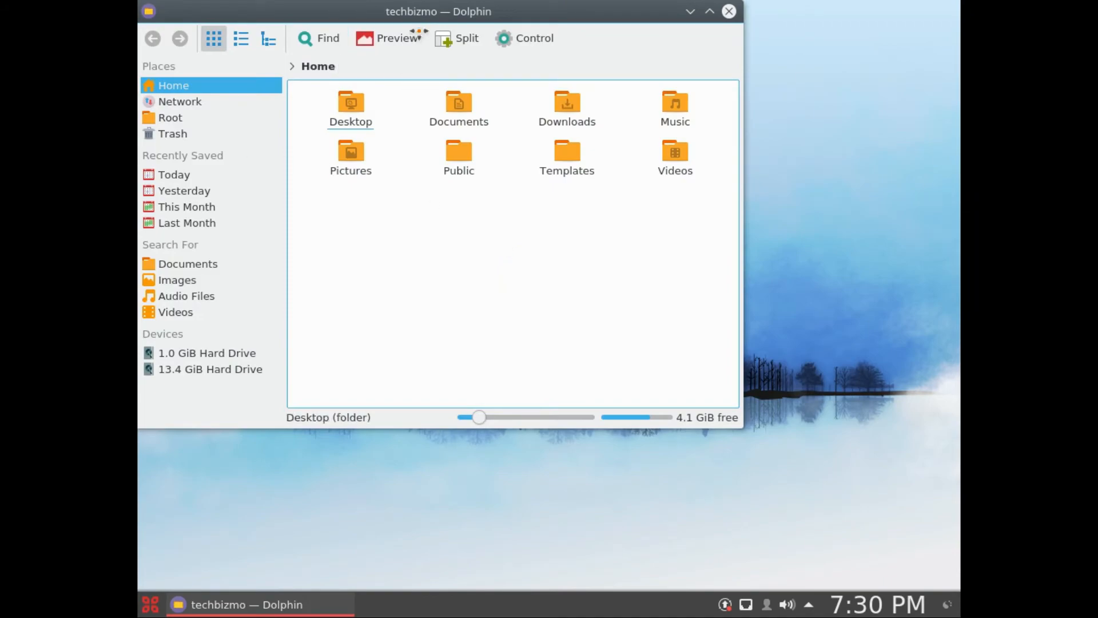
pyautogui.moveTo(418, 29); pyautogui.dragTo(521, 74)
pyautogui.click(816, 75)
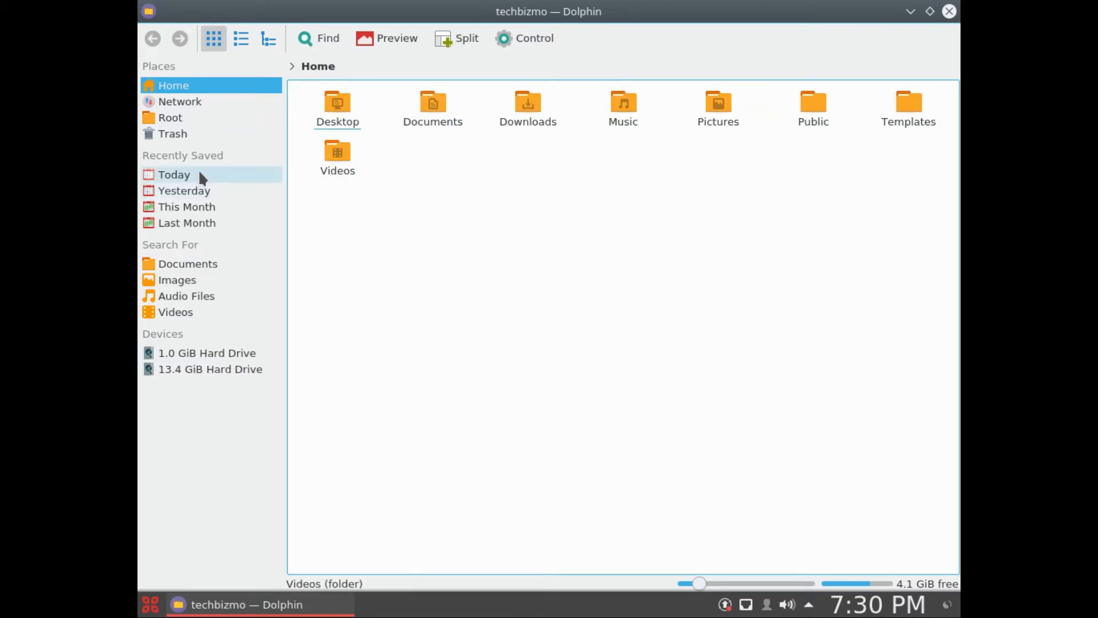
# Step: Browse Dolphin's Network, Root and Recently Saved places, and the Documents, Audio Files and Videos searches
pyautogui.click(228, 103)
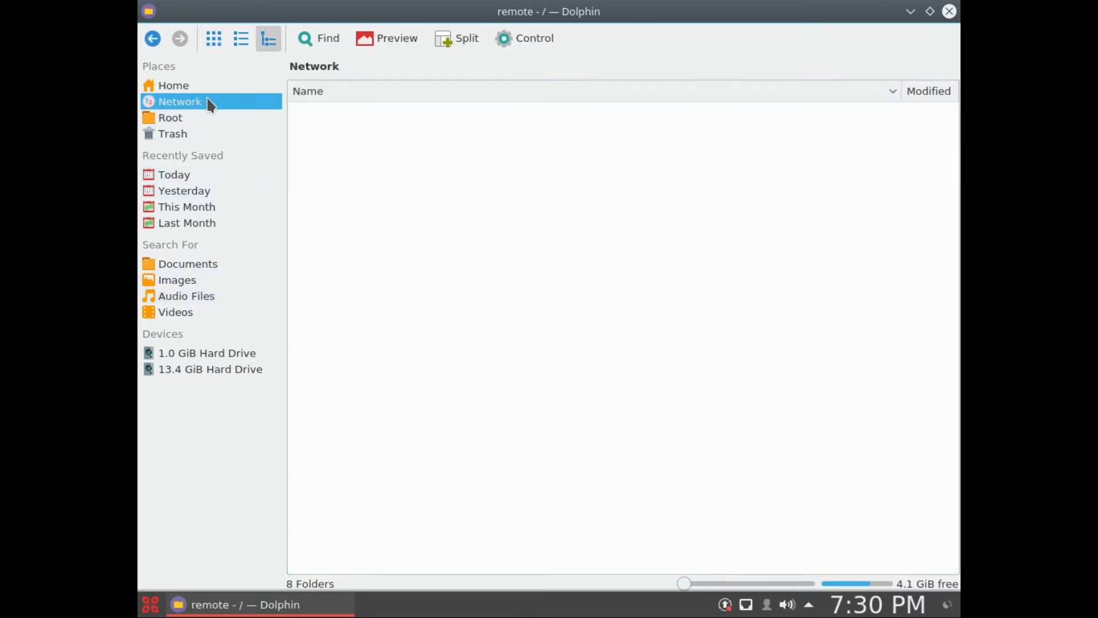
pyautogui.click(194, 117)
pyautogui.click(191, 175)
pyautogui.click(191, 190)
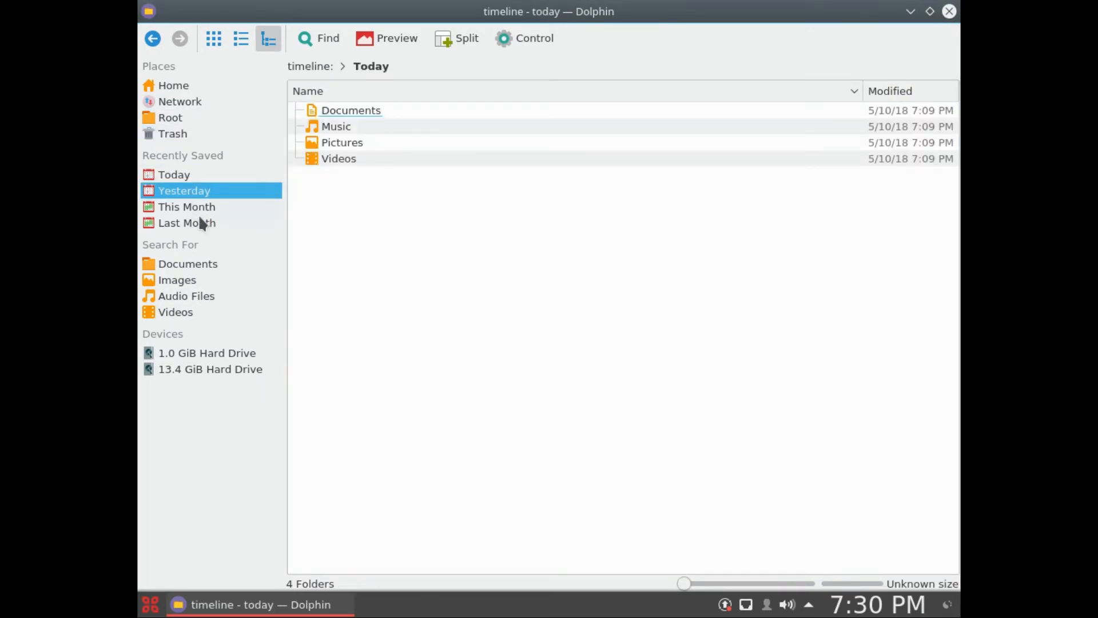
pyautogui.click(196, 223)
pyautogui.click(201, 263)
pyautogui.click(202, 296)
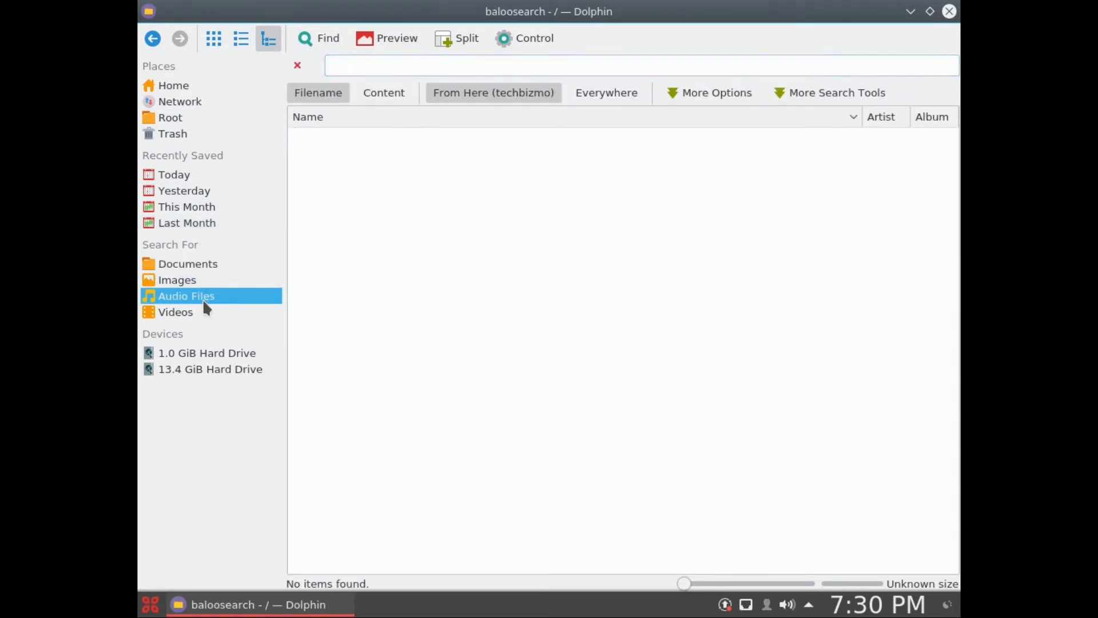
pyautogui.click(202, 312)
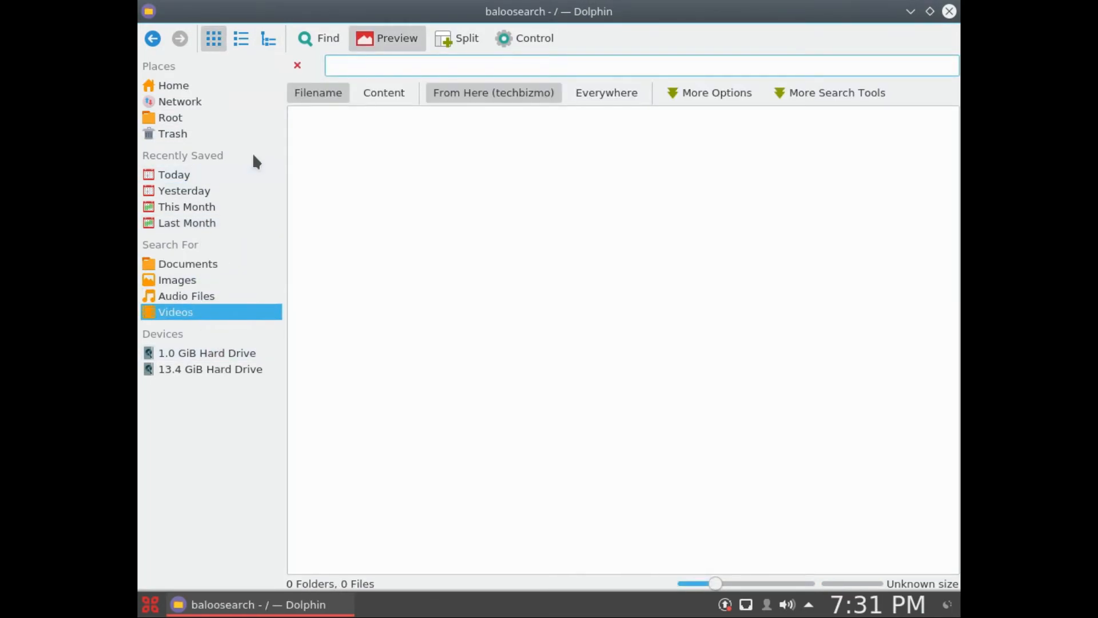
# Step: Return to the Home folder in Dolphin, and view the Network, Root and Trash places
pyautogui.click(189, 101)
pyautogui.click(192, 87)
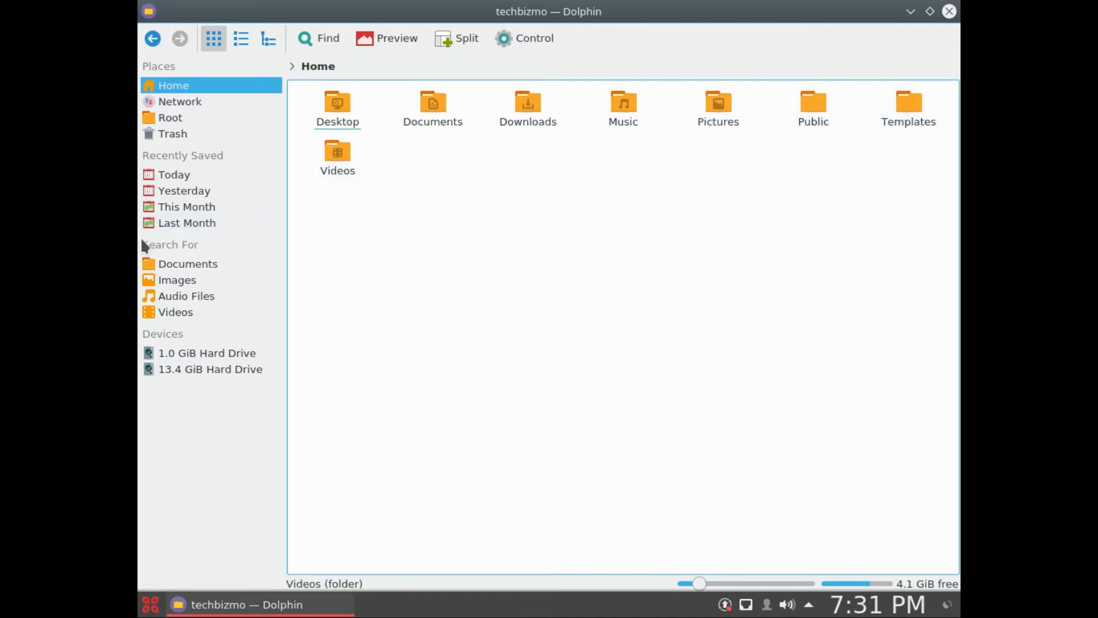
pyautogui.click(191, 100)
pyautogui.click(189, 118)
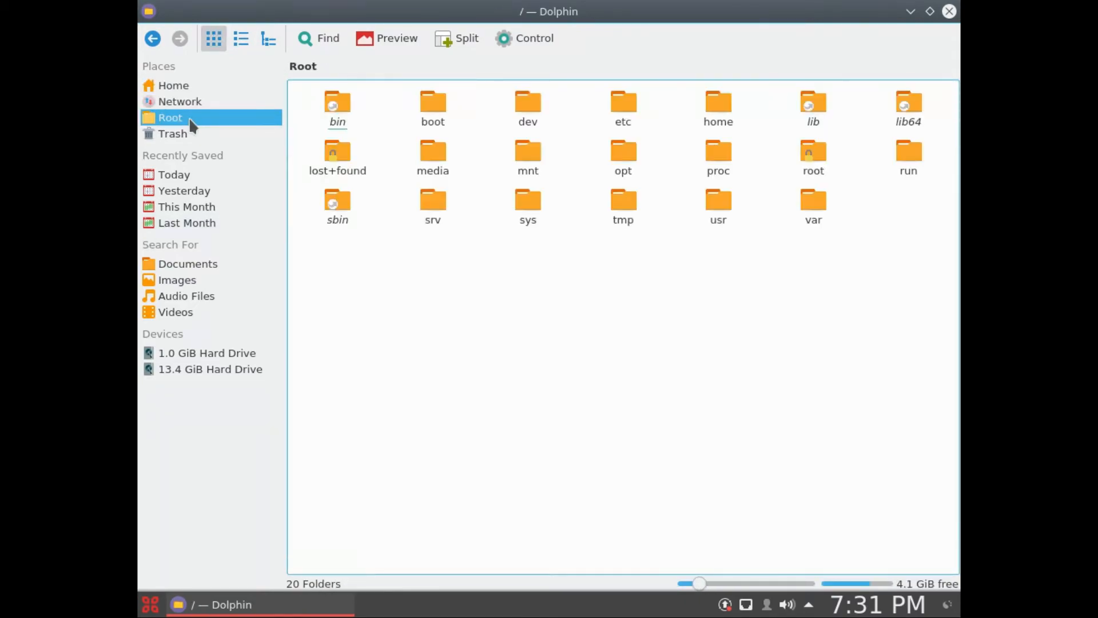
pyautogui.click(177, 133)
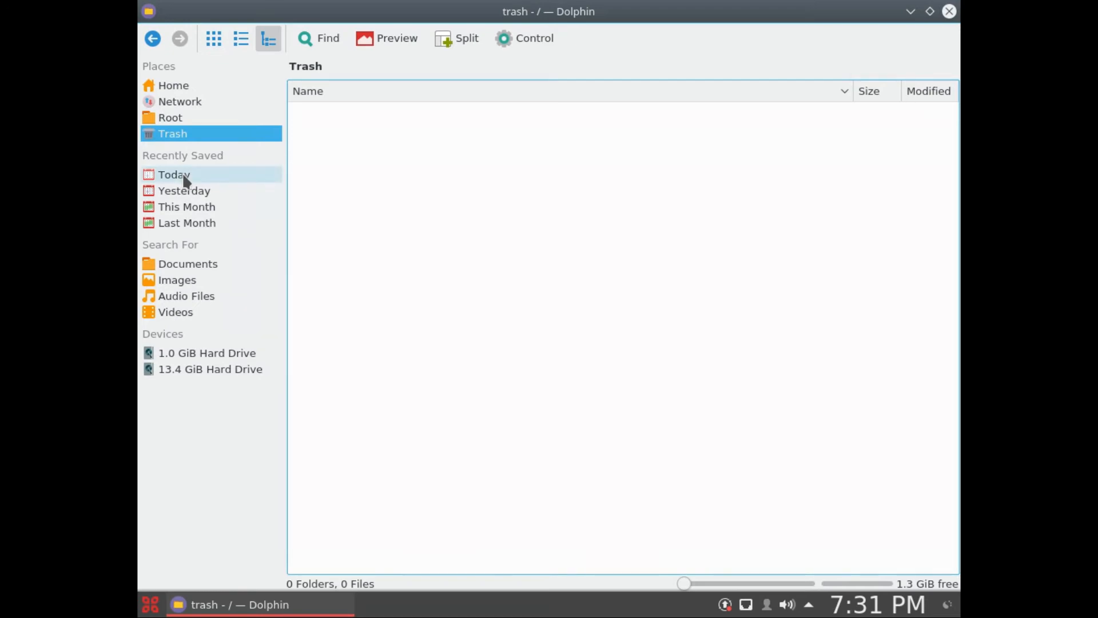
# Step: View the Today, Yesterday and This Month entries and the Images, Audio Files and Videos searches, and close Dolphin
pyautogui.click(184, 176)
pyautogui.click(203, 194)
pyautogui.click(195, 211)
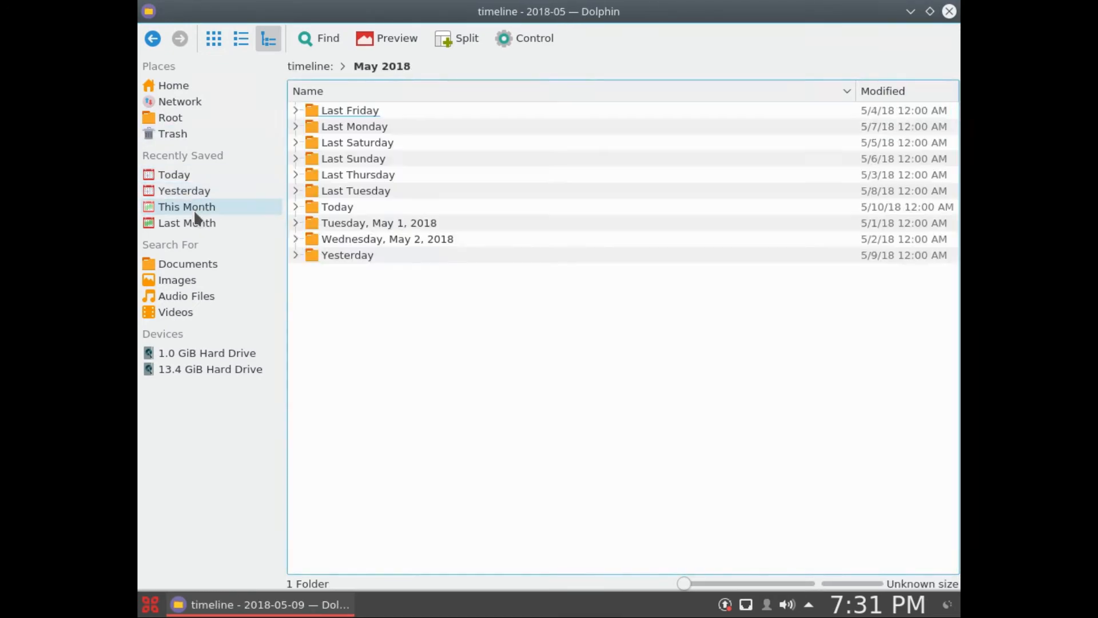
pyautogui.click(204, 271)
pyautogui.click(196, 279)
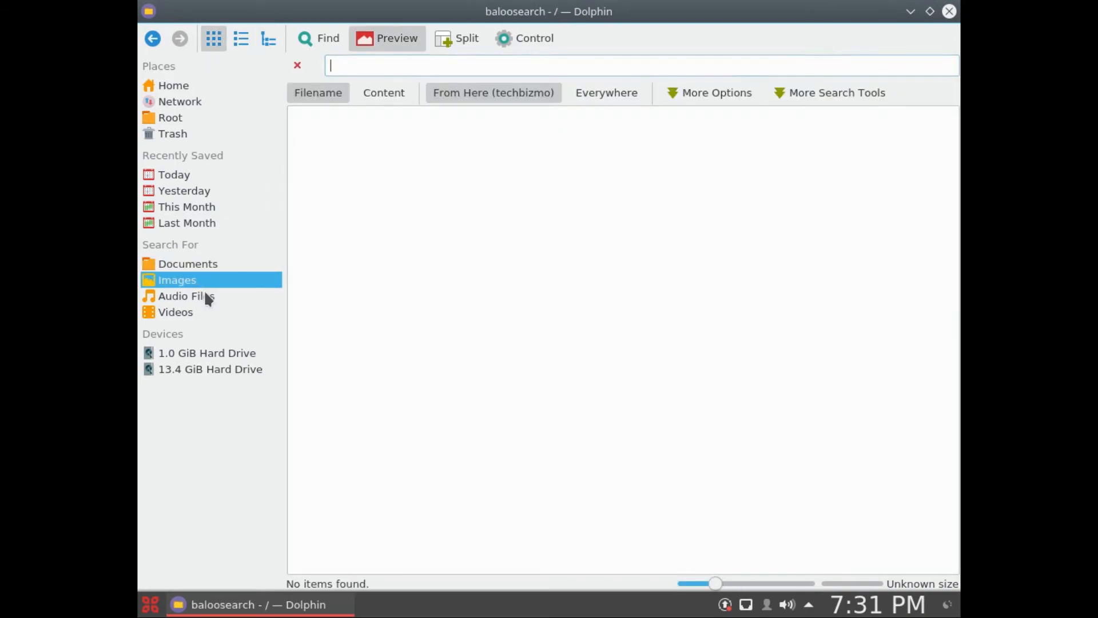
pyautogui.click(209, 297)
pyautogui.click(195, 314)
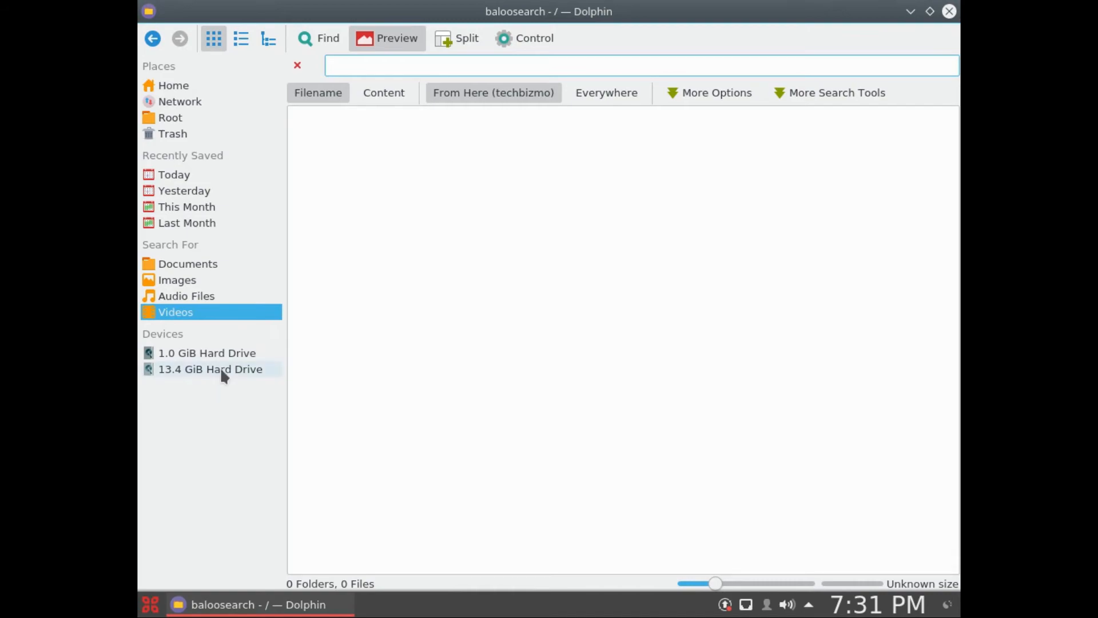
pyautogui.click(950, 13)
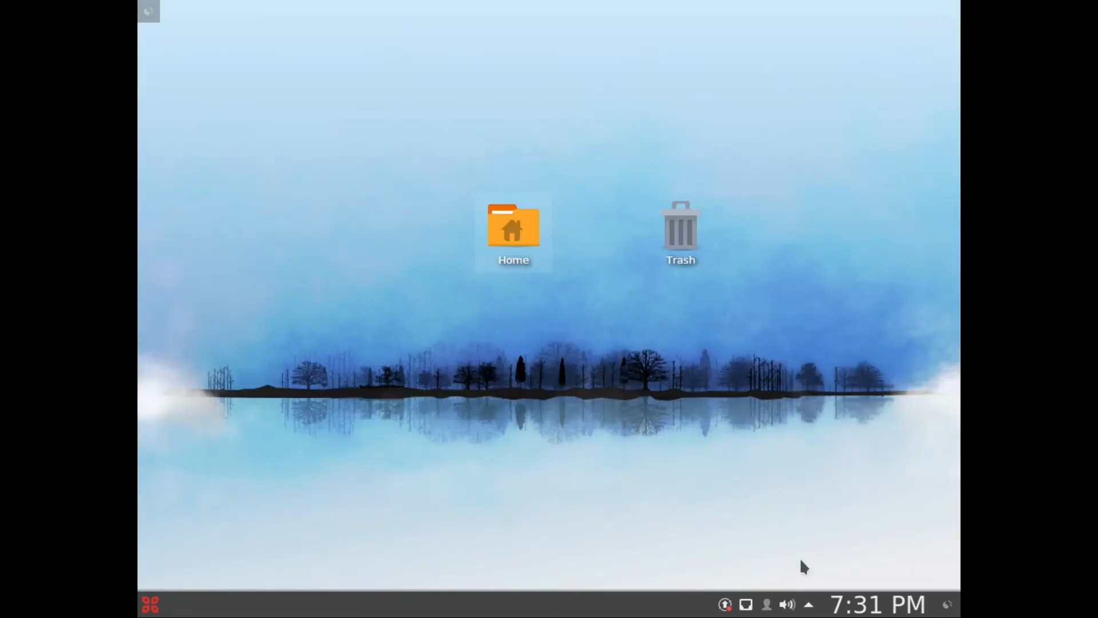
# Step: Check the system tray's hidden items and the clock, and briefly open and close the Home folder
pyautogui.click(808, 606)
pyautogui.click(808, 606)
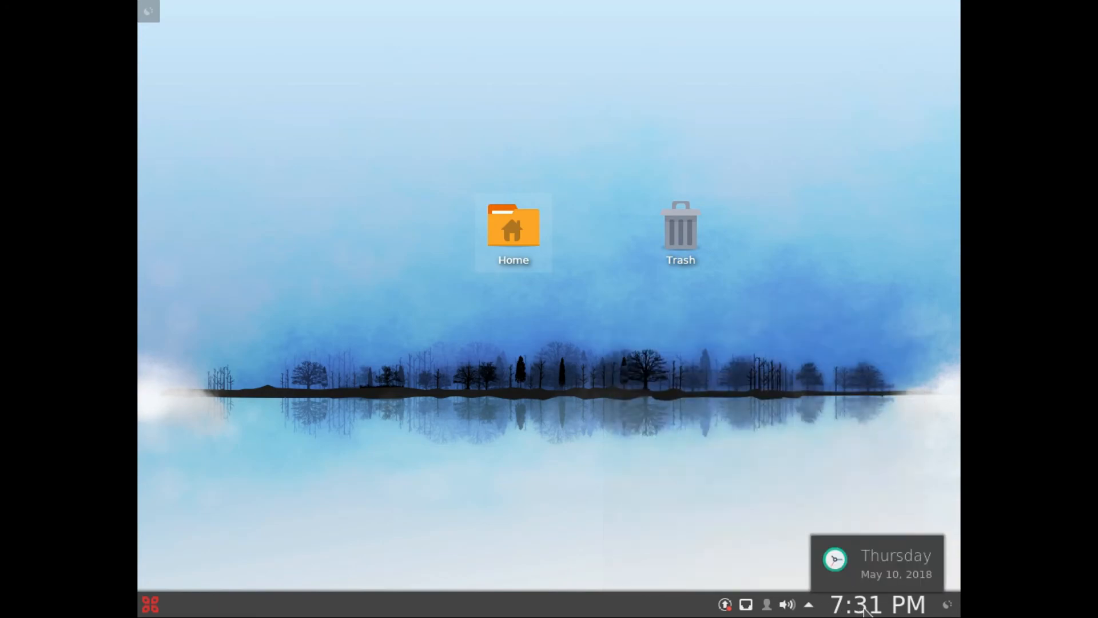
pyautogui.click(867, 606)
pyautogui.click(514, 264)
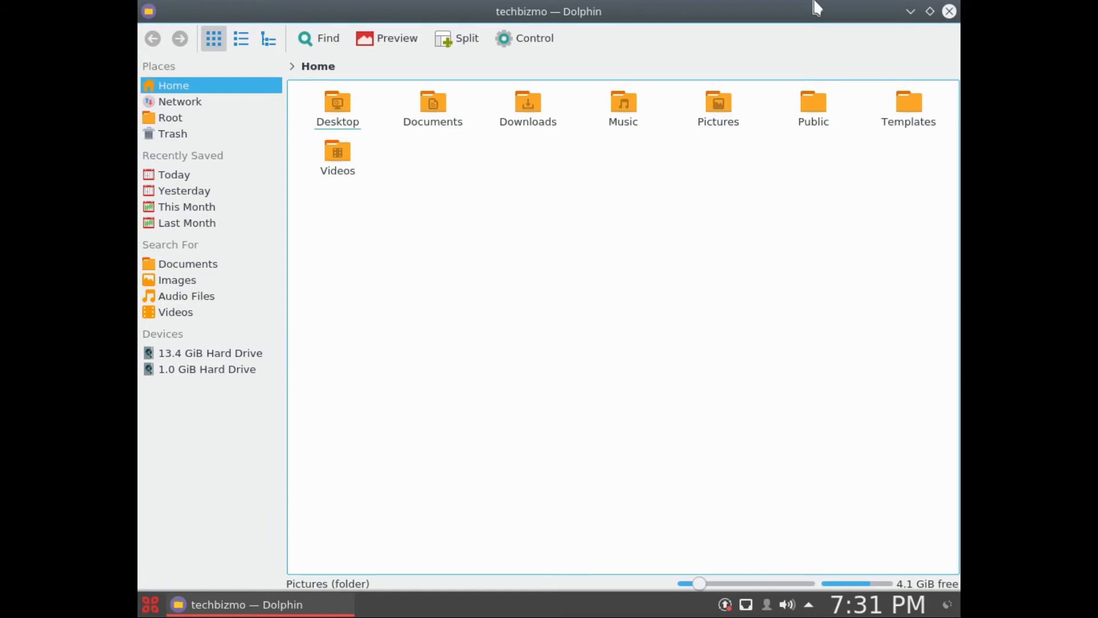
pyautogui.click(951, 11)
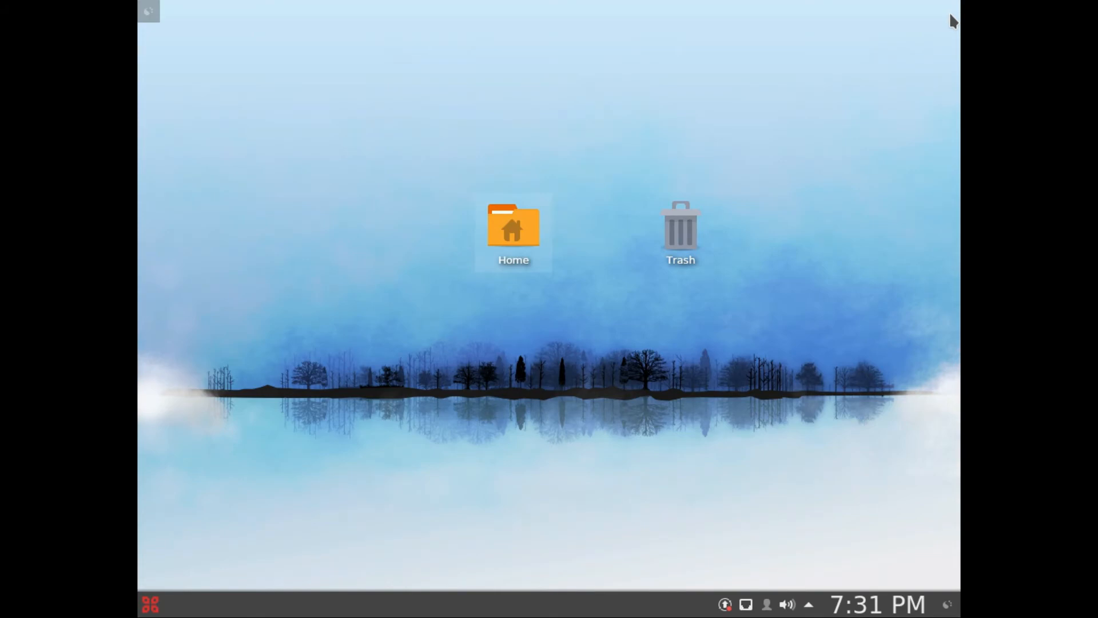
# Step: Look through the application launcher's Applications, History and Favorites sections, and view the desktop's context options
pyautogui.click(150, 605)
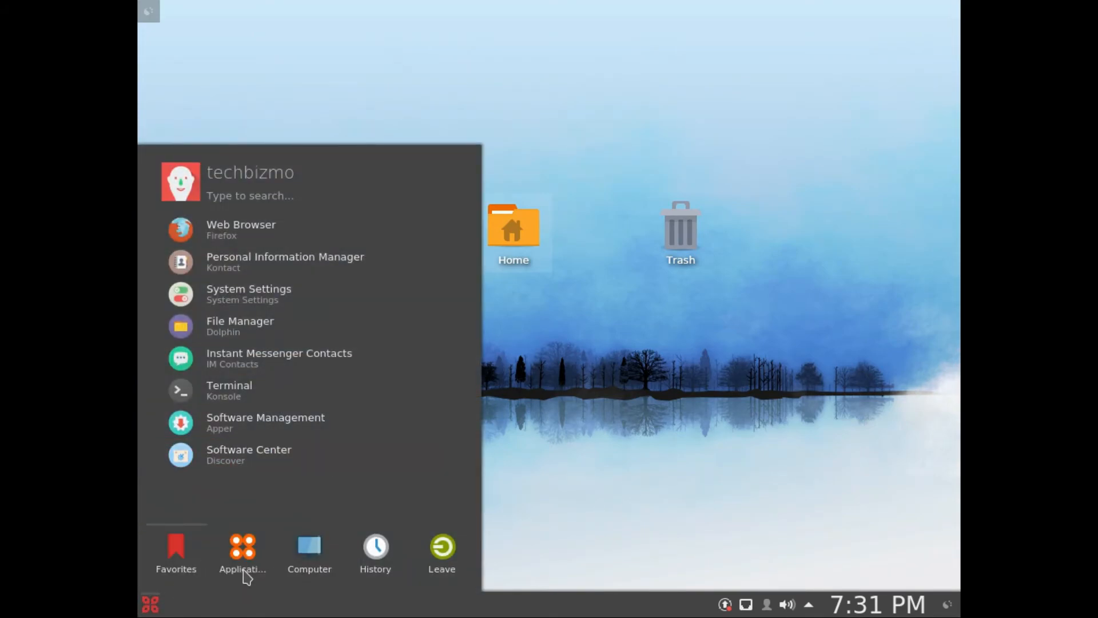
pyautogui.click(255, 552)
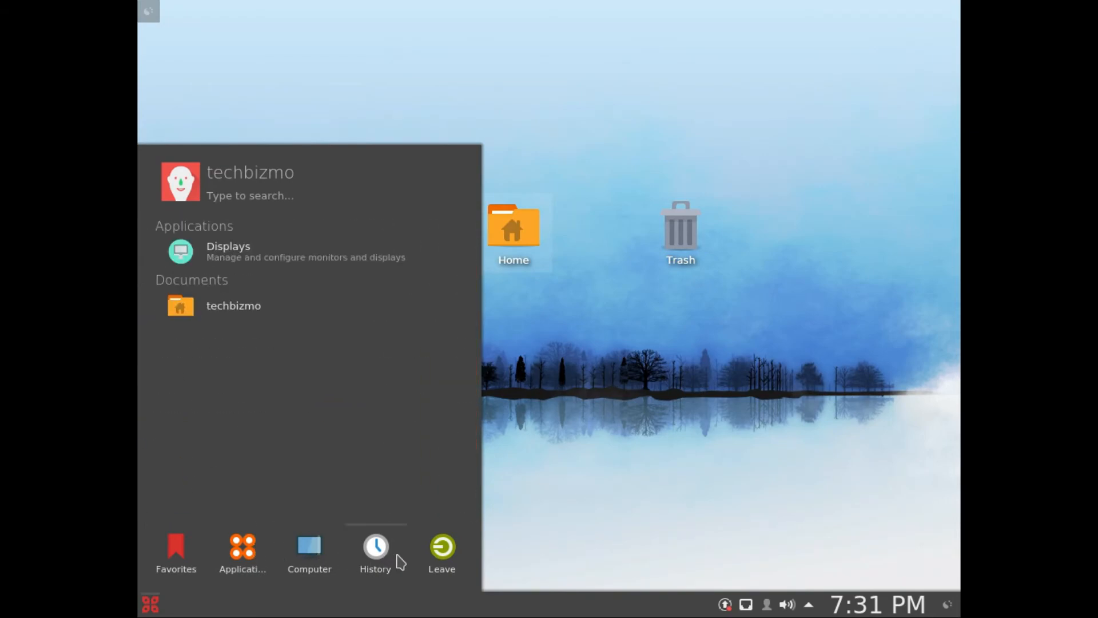
pyautogui.moveTo(179, 544)
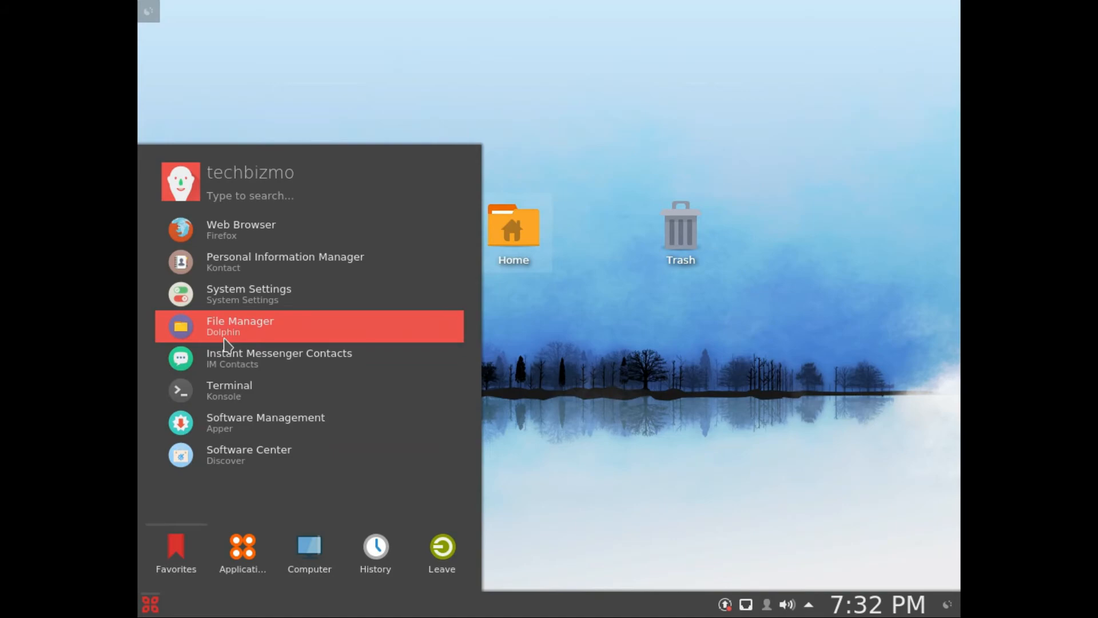
pyautogui.click(589, 447)
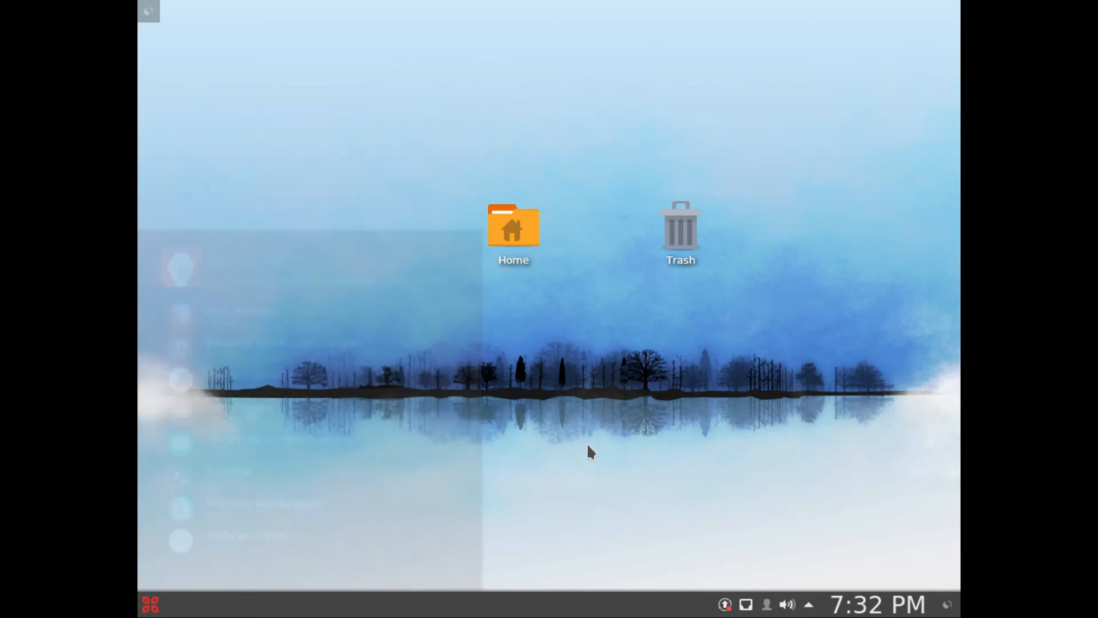
pyautogui.rightClick(584, 430)
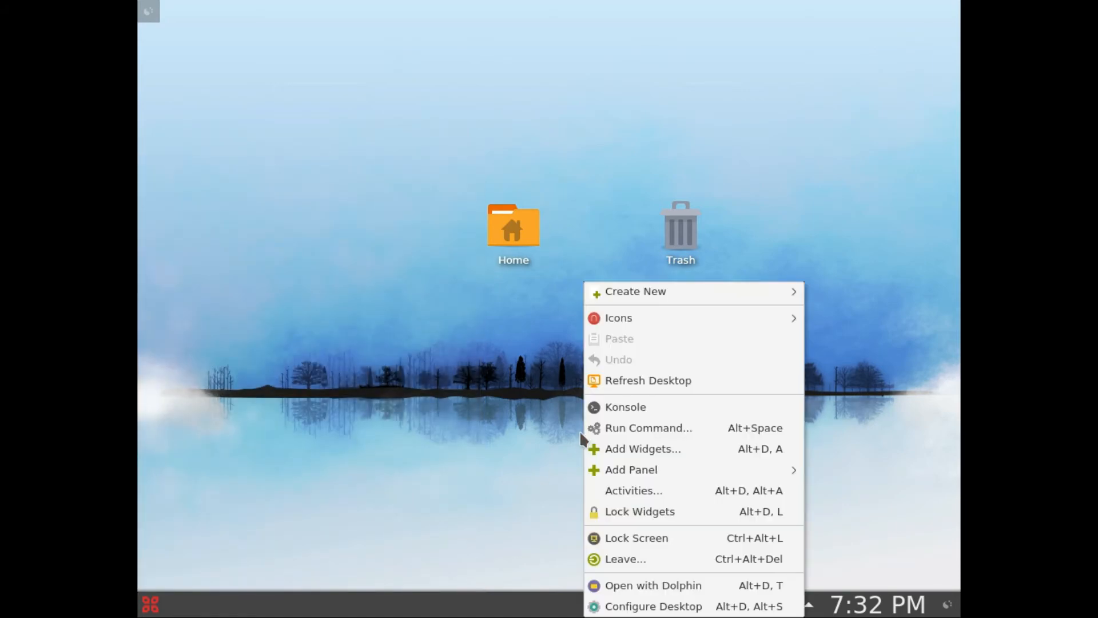
pyautogui.click(552, 350)
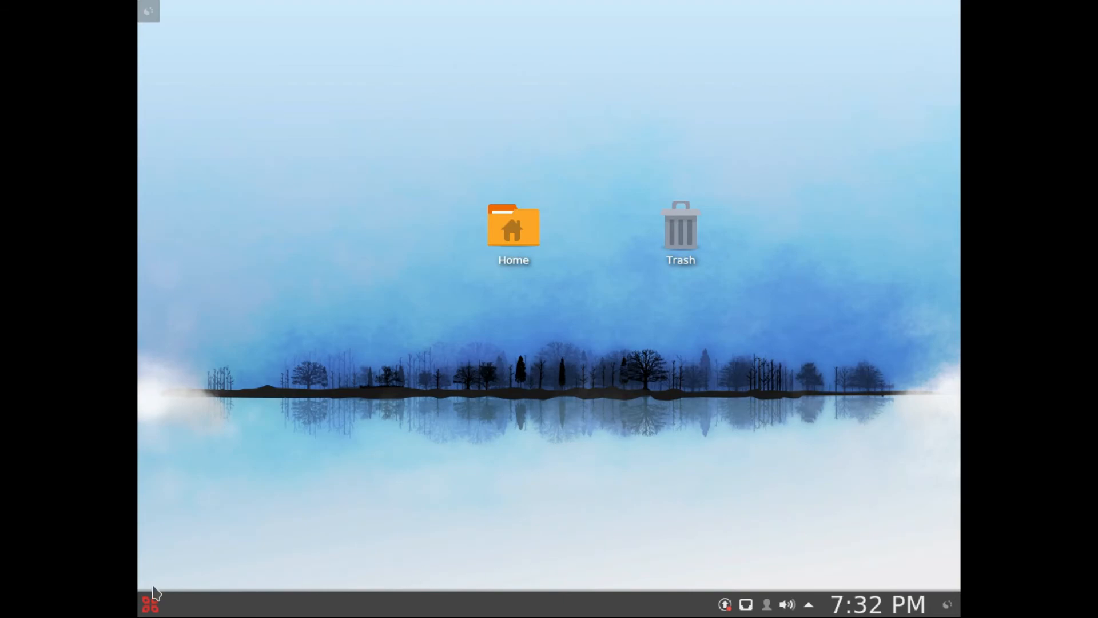
# Step: View the application launcher's Panel Options, and open and close the panel settings without changing anything
pyautogui.click(151, 607)
pyautogui.rightClick(152, 605)
pyautogui.moveTo(207, 582)
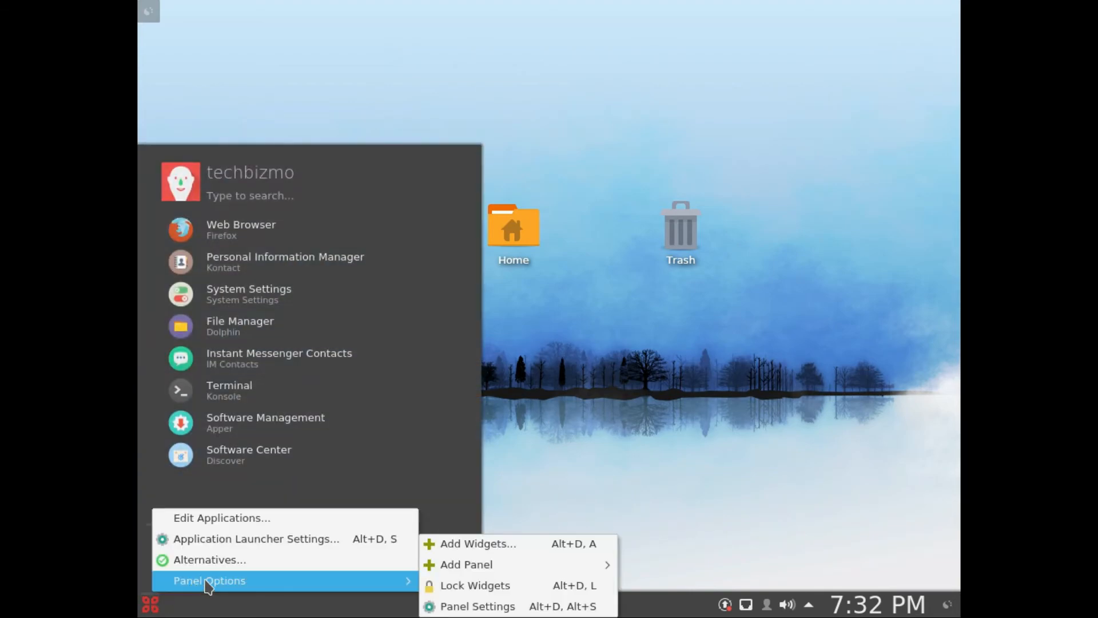
pyautogui.click(430, 606)
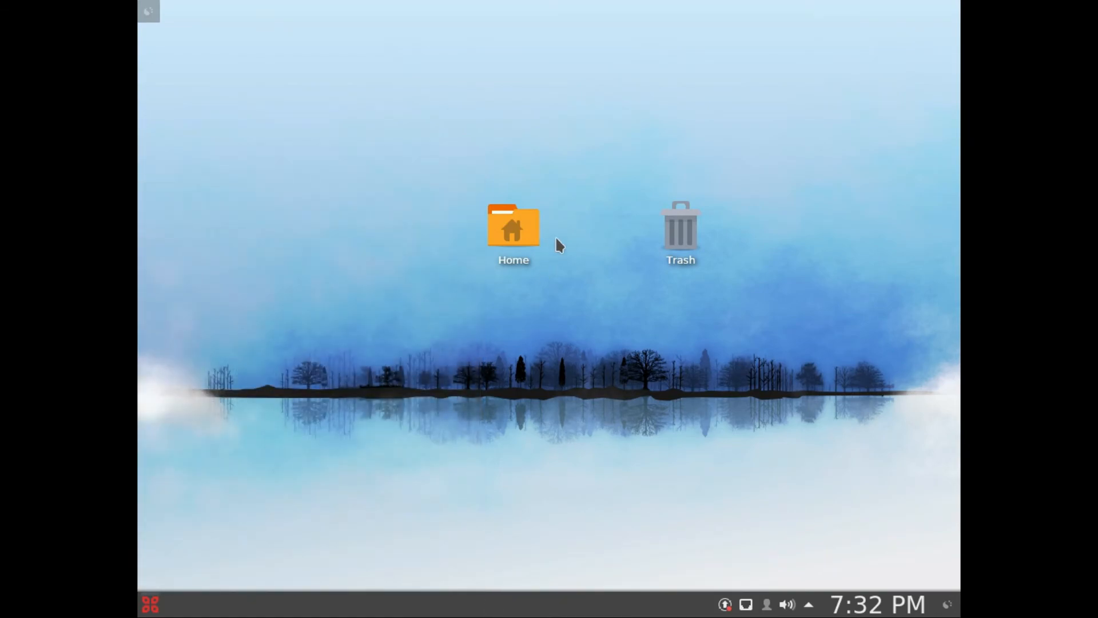
pyautogui.click(946, 546)
pyautogui.click(926, 608)
pyautogui.click(947, 604)
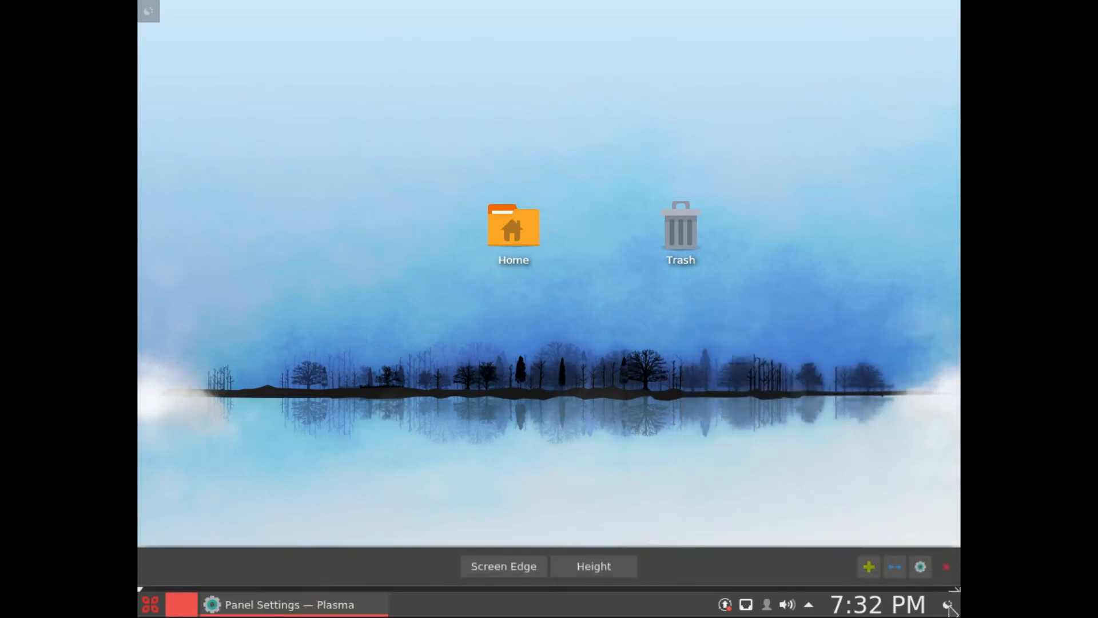
pyautogui.click(946, 545)
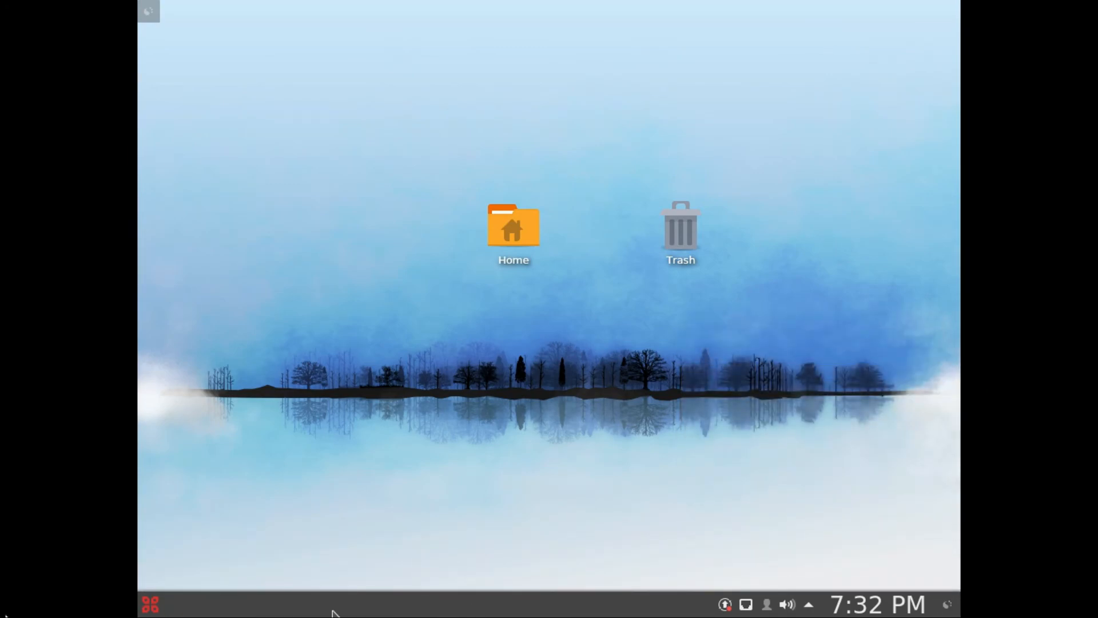
# Step: Open the Apper software manager, view its Installed Software list, and close it
pyautogui.click(151, 604)
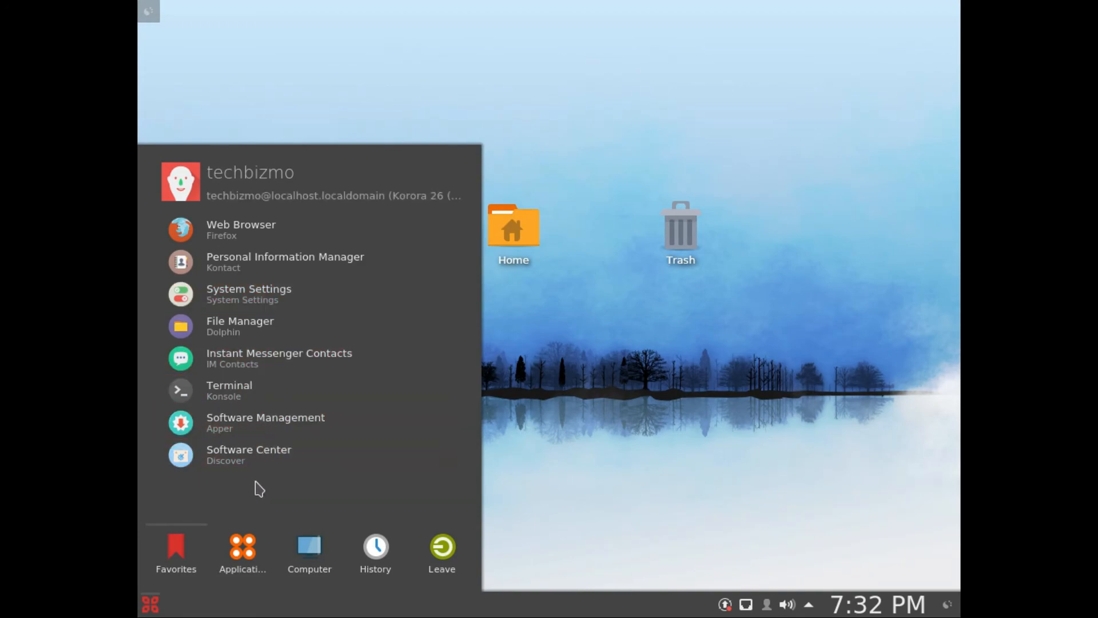
pyautogui.click(236, 437)
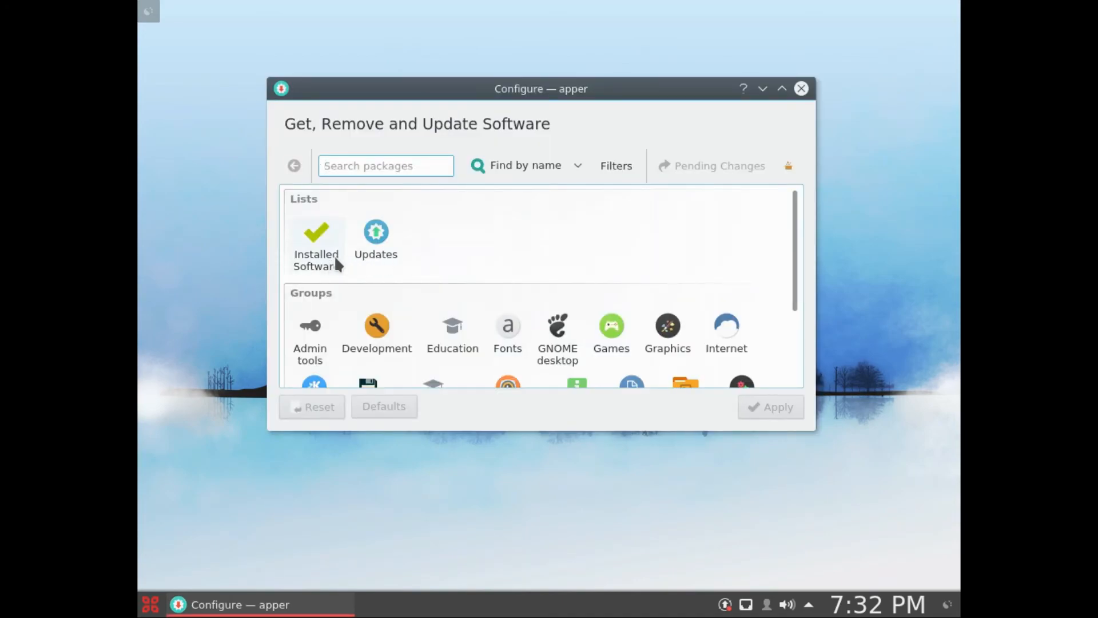
pyautogui.click(294, 254)
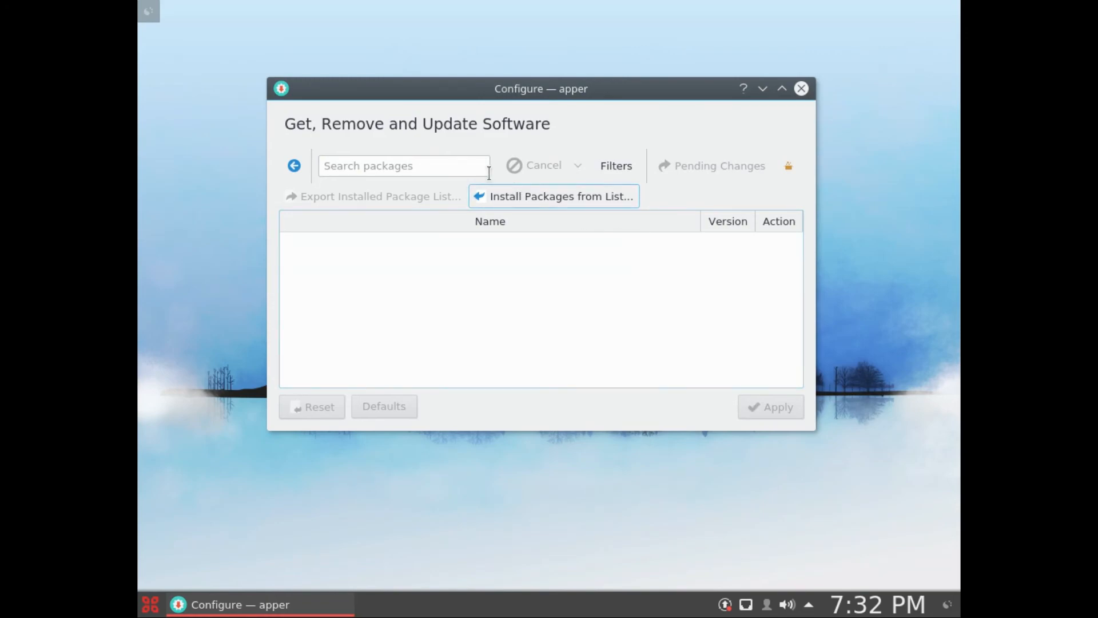
pyautogui.click(802, 88)
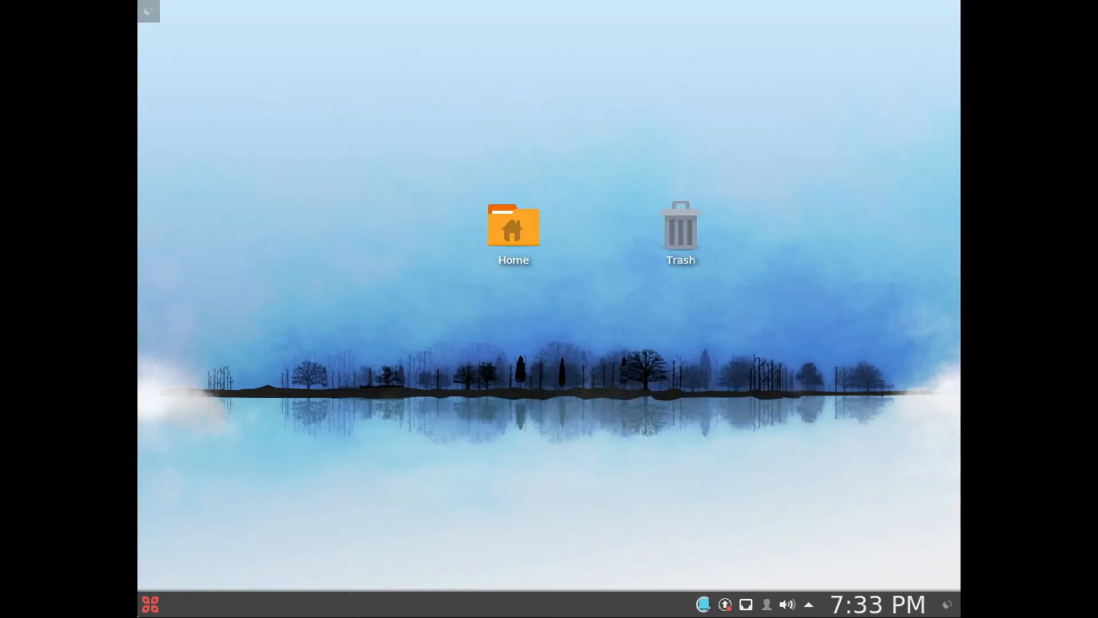
# Step: Open the Konsole terminal, run "sudo dnf update", enter the account password and accept the package transaction with "y"
pyautogui.click(150, 604)
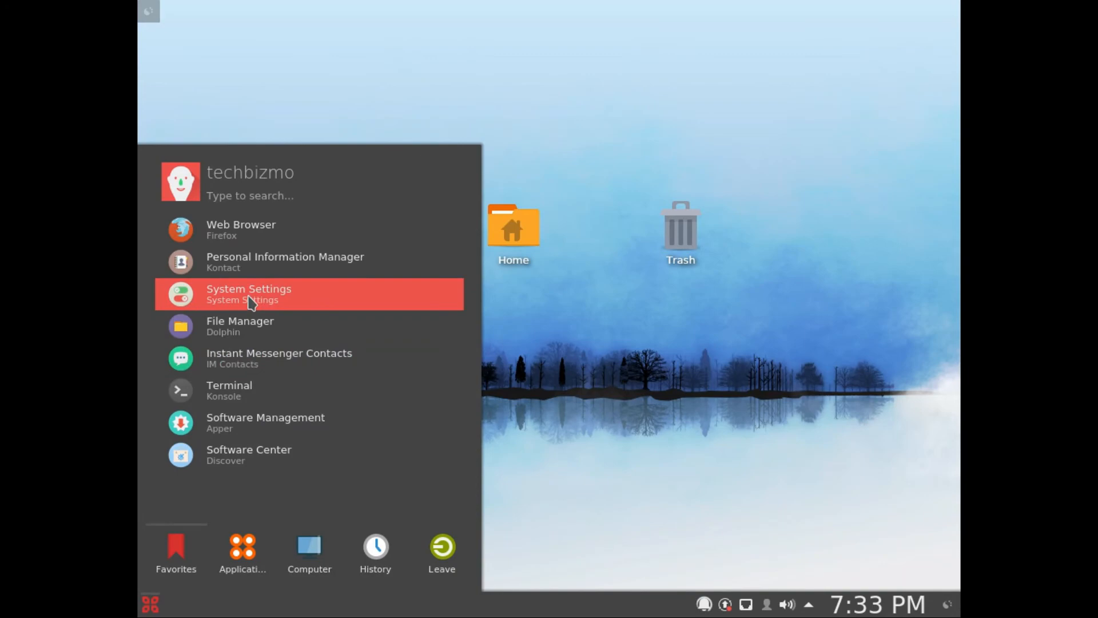
pyautogui.click(264, 402)
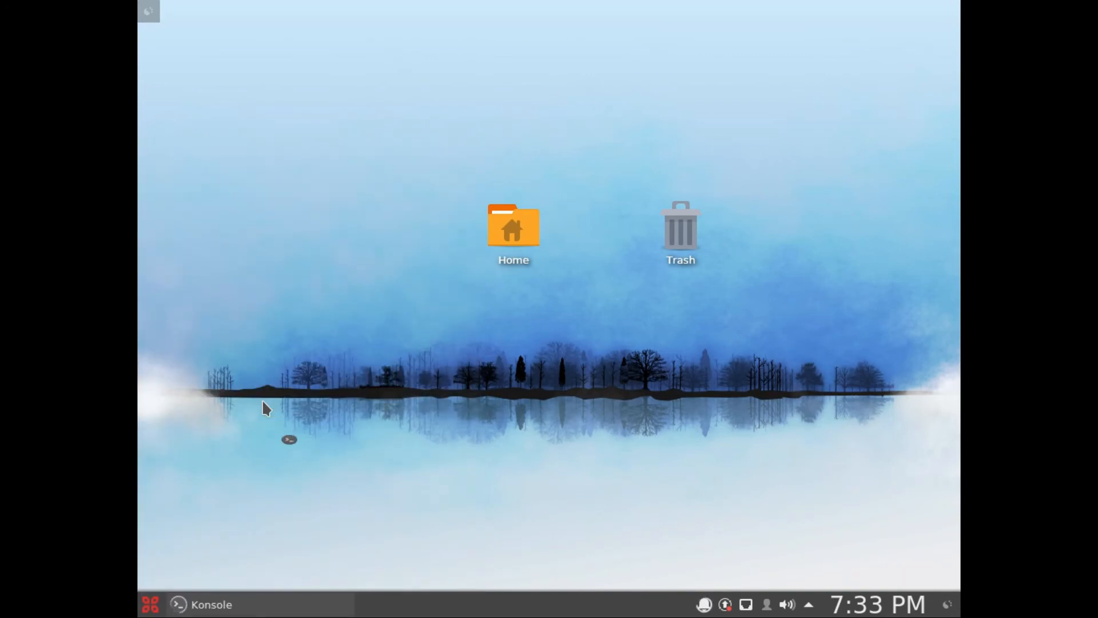
pyautogui.write('sud')
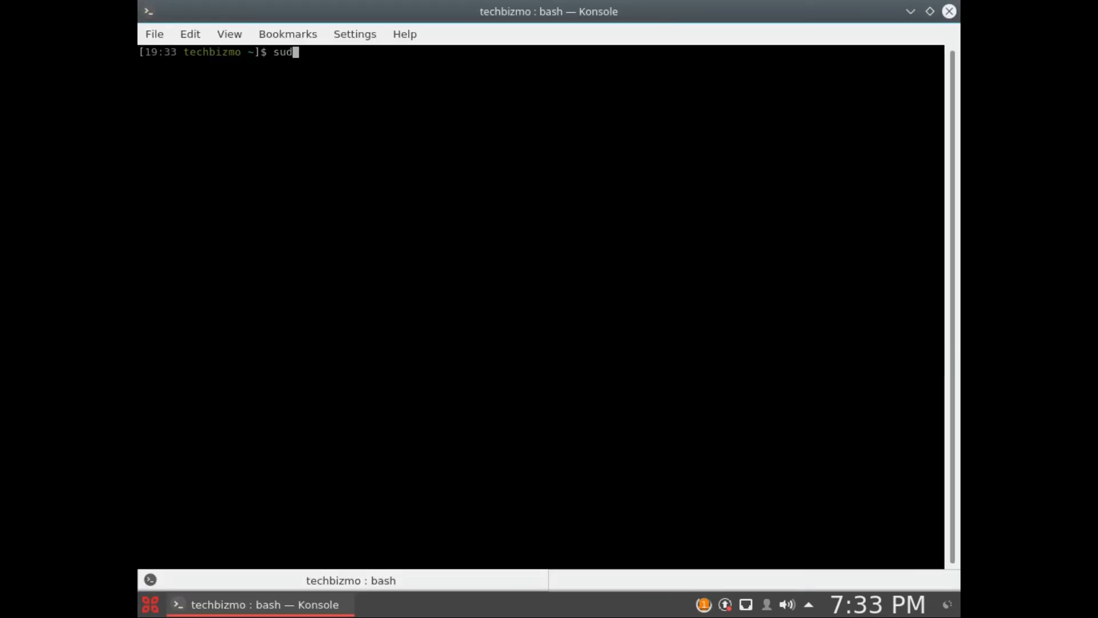
pyautogui.write('o dnf update')
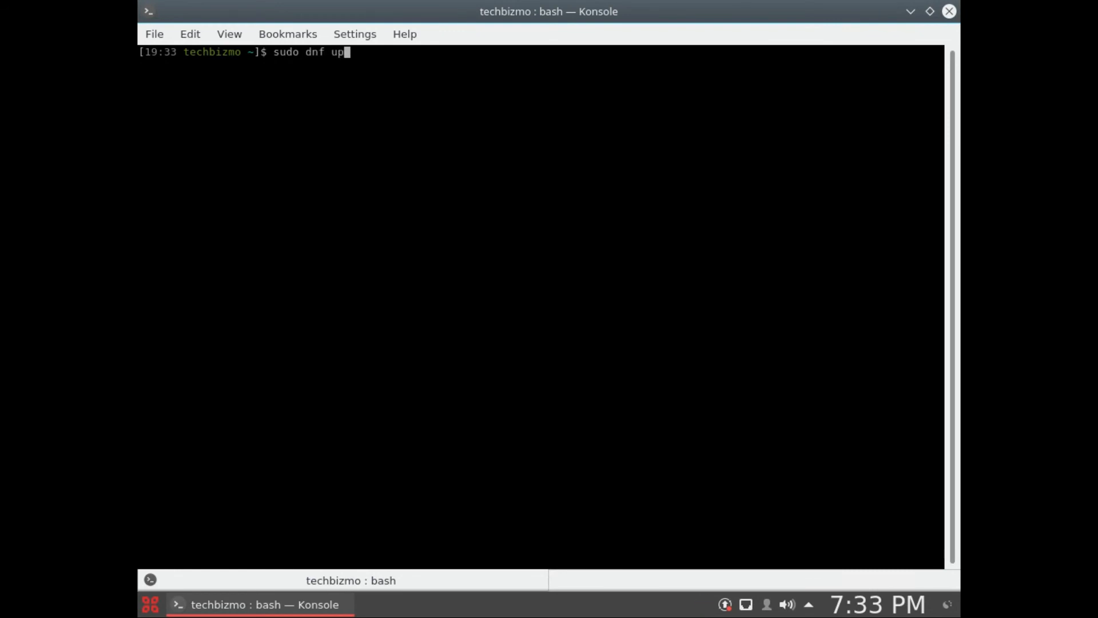
pyautogui.press('Return')
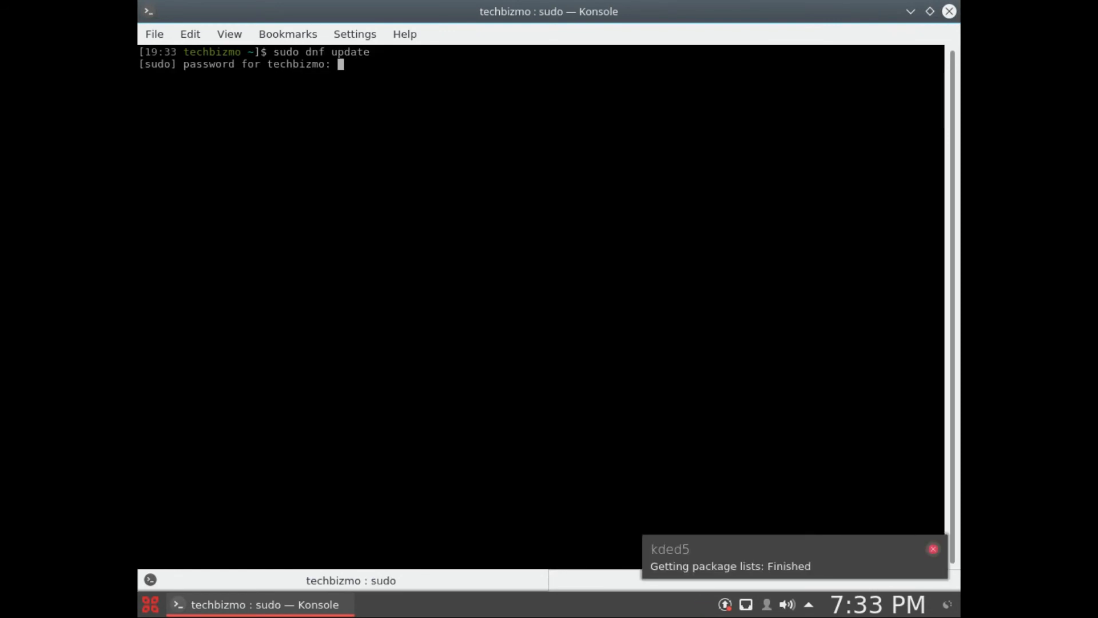
pyautogui.press('Return')
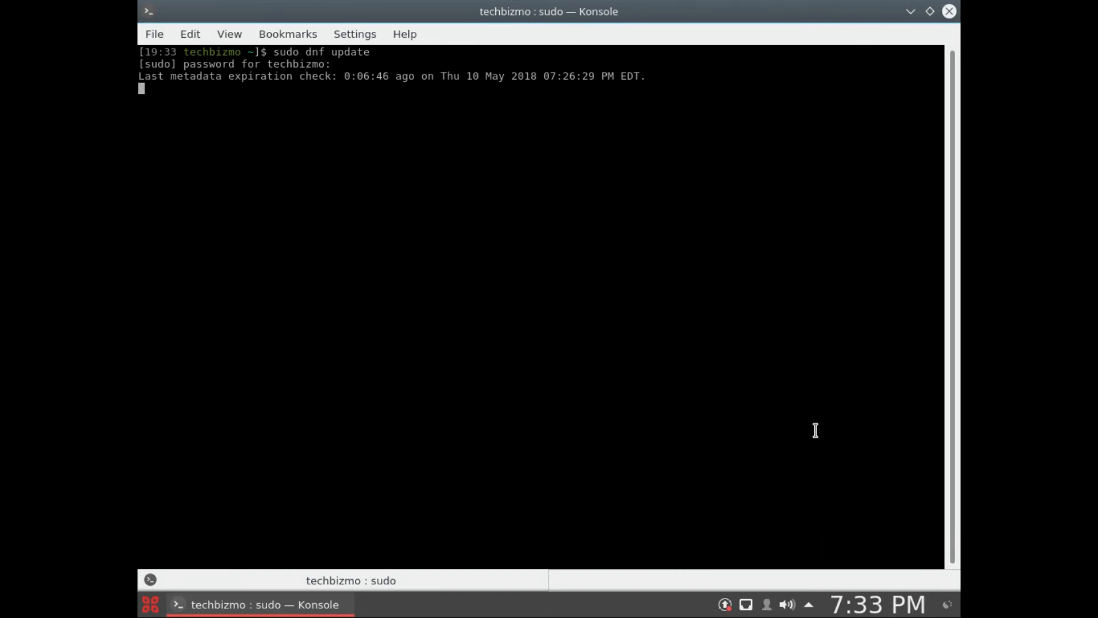
pyautogui.write('y')
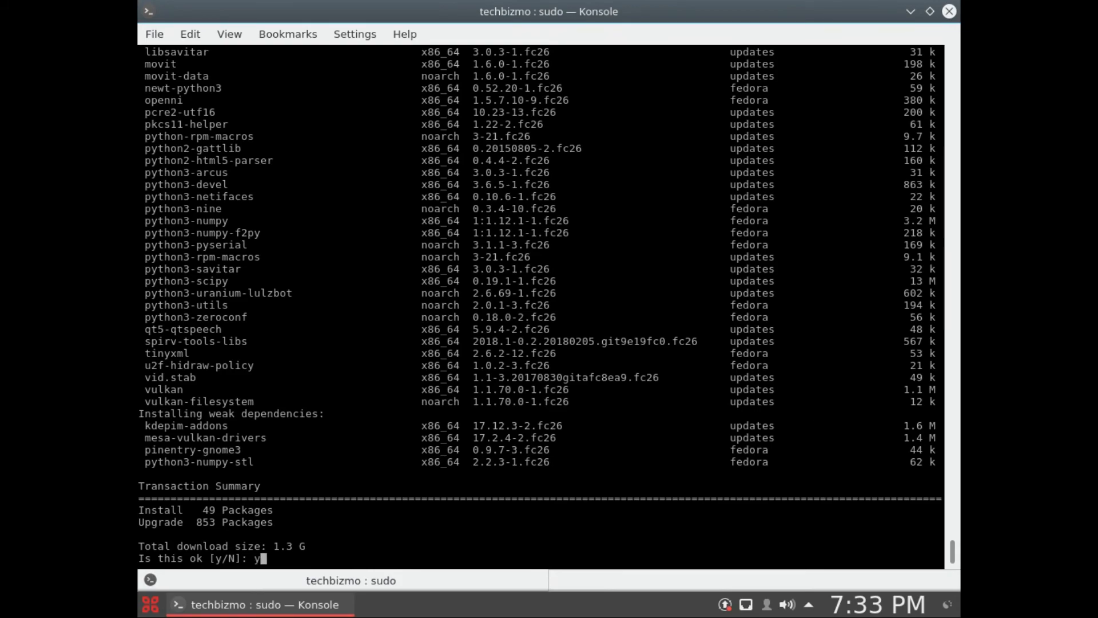
pyautogui.press('Return')
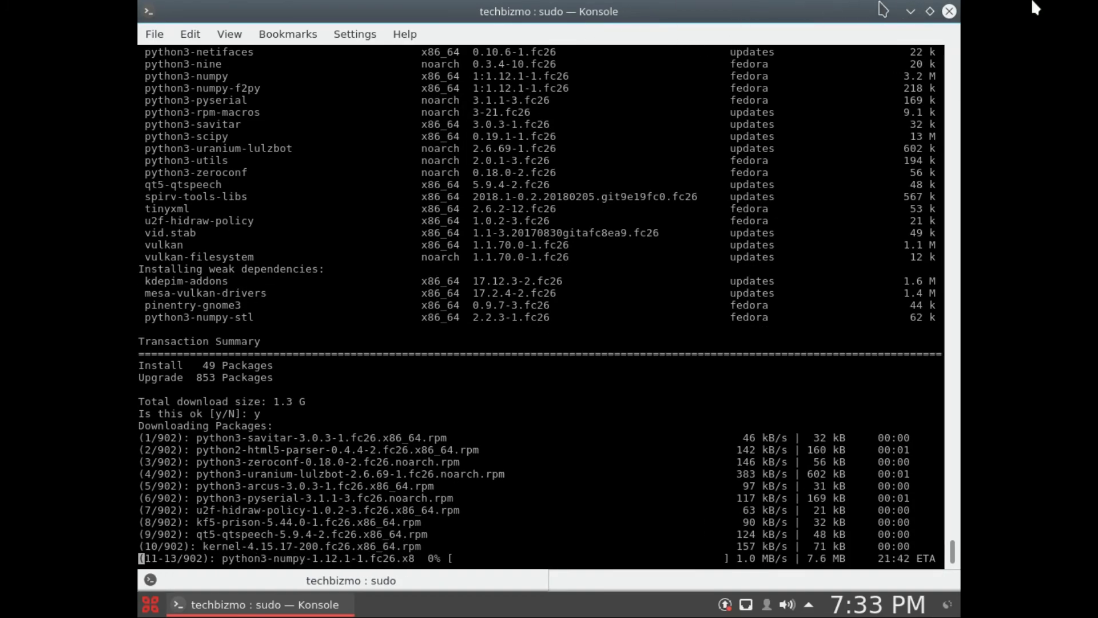
# Step: Minimize the terminal while the update runs, and briefly open and close the Trash folder
pyautogui.click(911, 11)
pyautogui.click(675, 251)
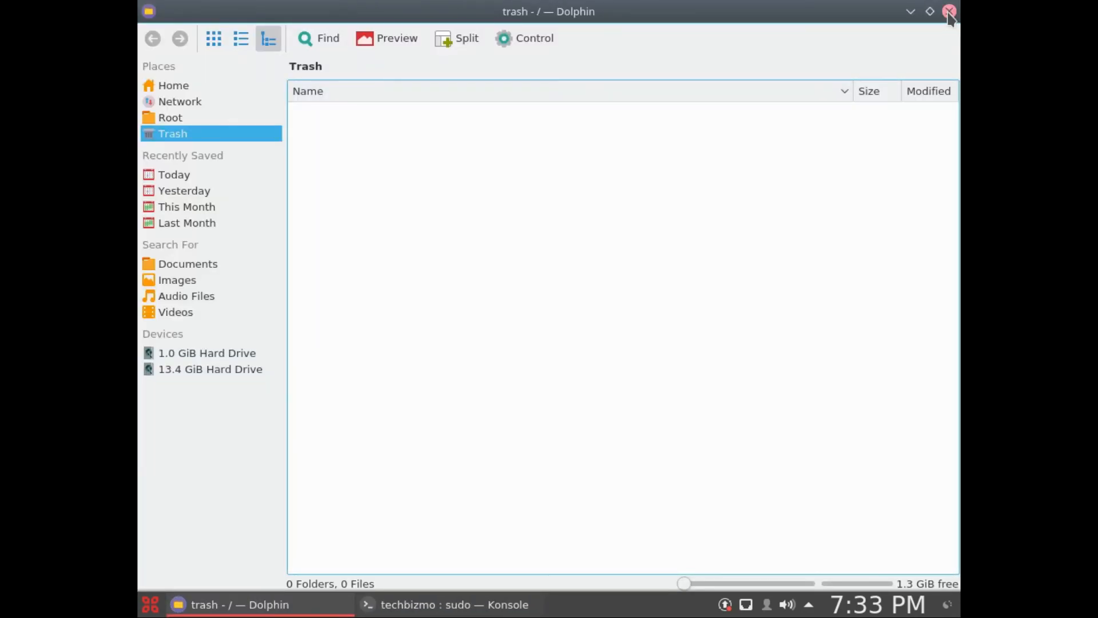
pyautogui.click(950, 8)
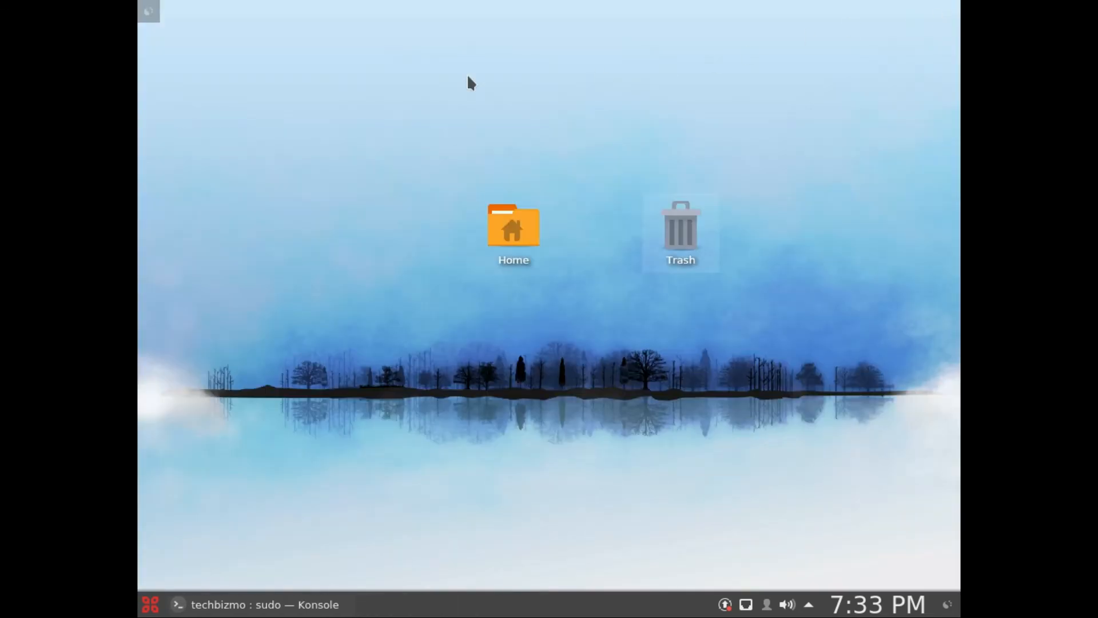
# Step: Change the desktop wallpaper to the image of a rocky mountain under the Milky Way in the desktop configuration
pyautogui.click(147, 12)
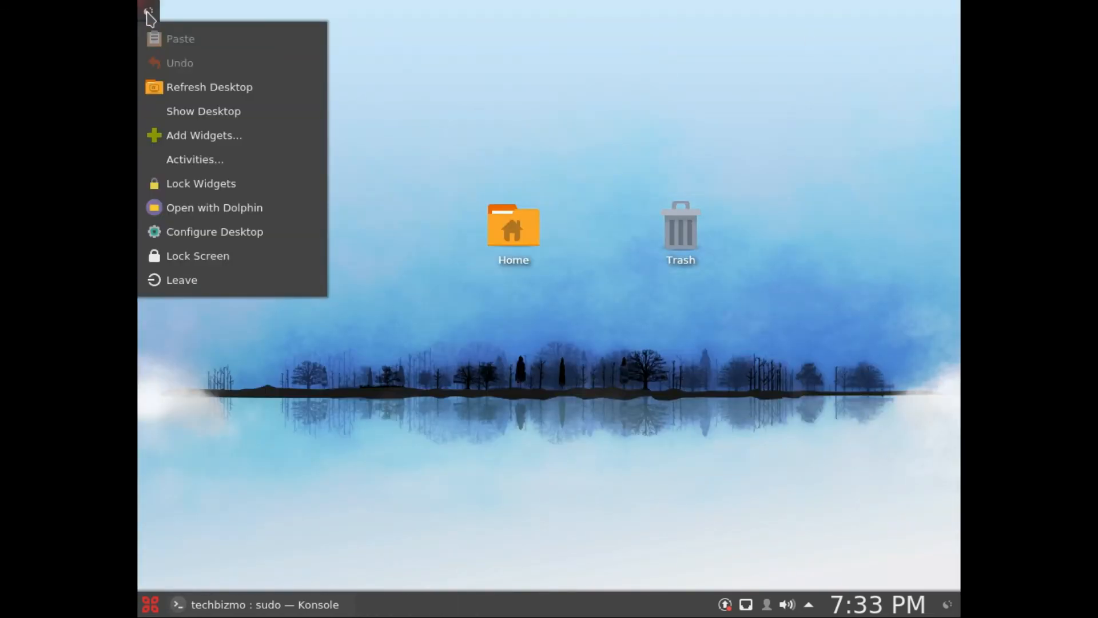
pyautogui.click(203, 229)
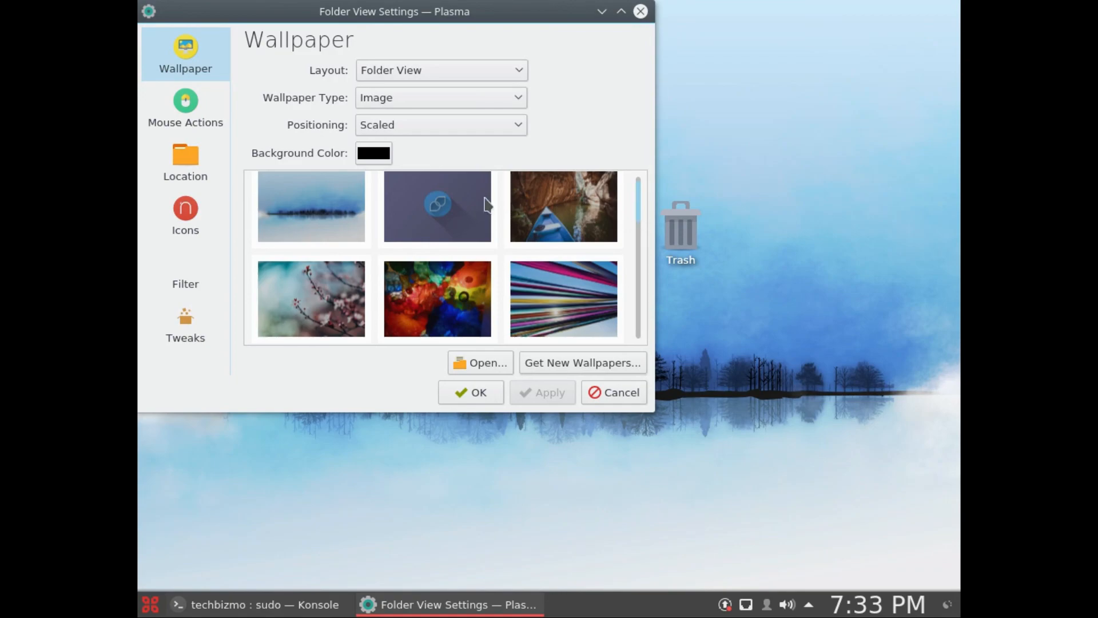
pyautogui.moveTo(636, 205); pyautogui.dragTo(620, 284)
pyautogui.scroll(-1, 620, 284)
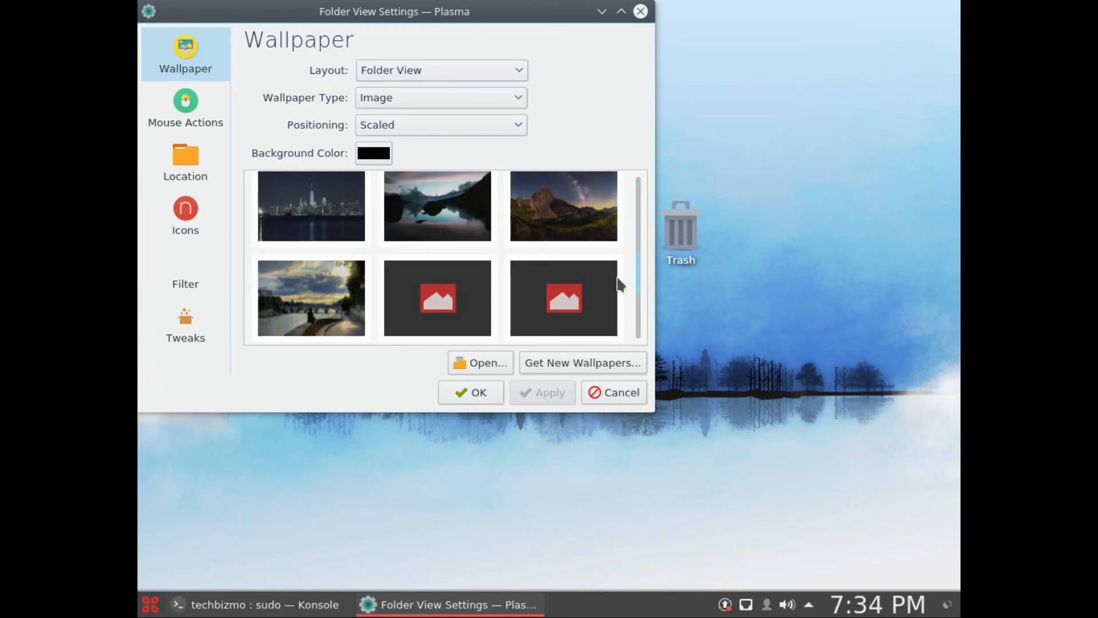
pyautogui.click(535, 222)
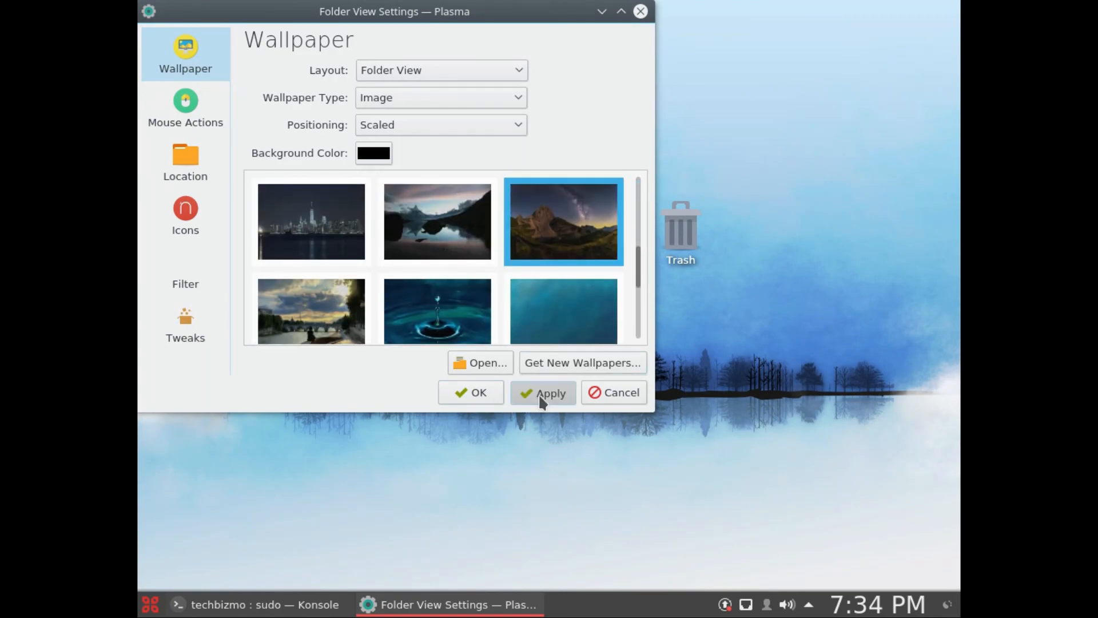
pyautogui.click(469, 393)
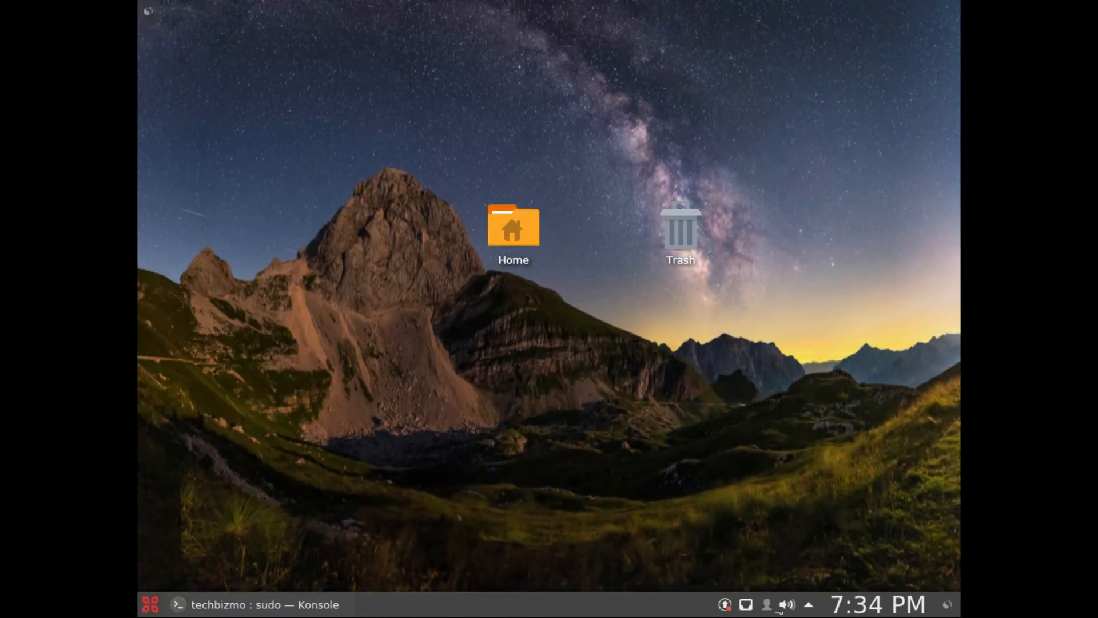
# Step: View the clock's calendar, and check the update's download progress in the terminal before minimizing it again
pyautogui.click(848, 609)
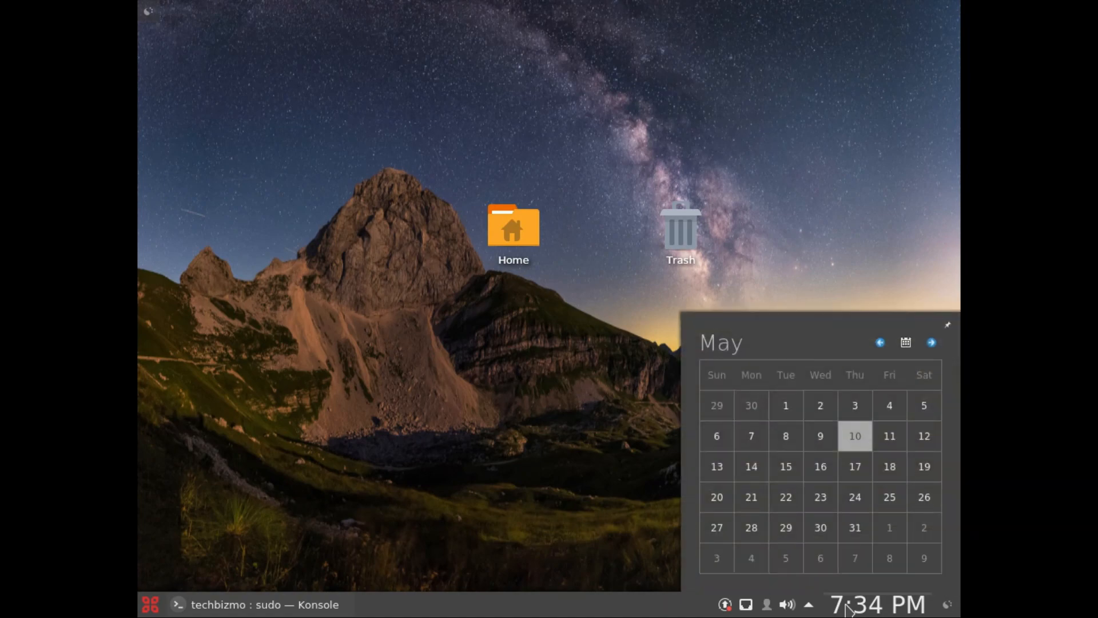
pyautogui.click(847, 608)
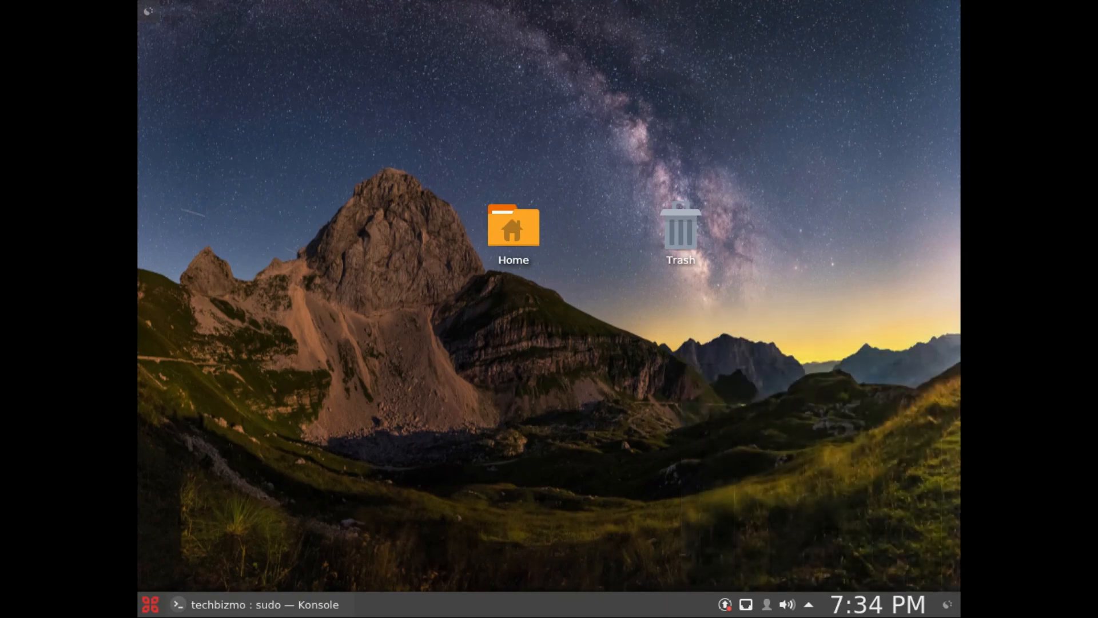
pyautogui.click(333, 611)
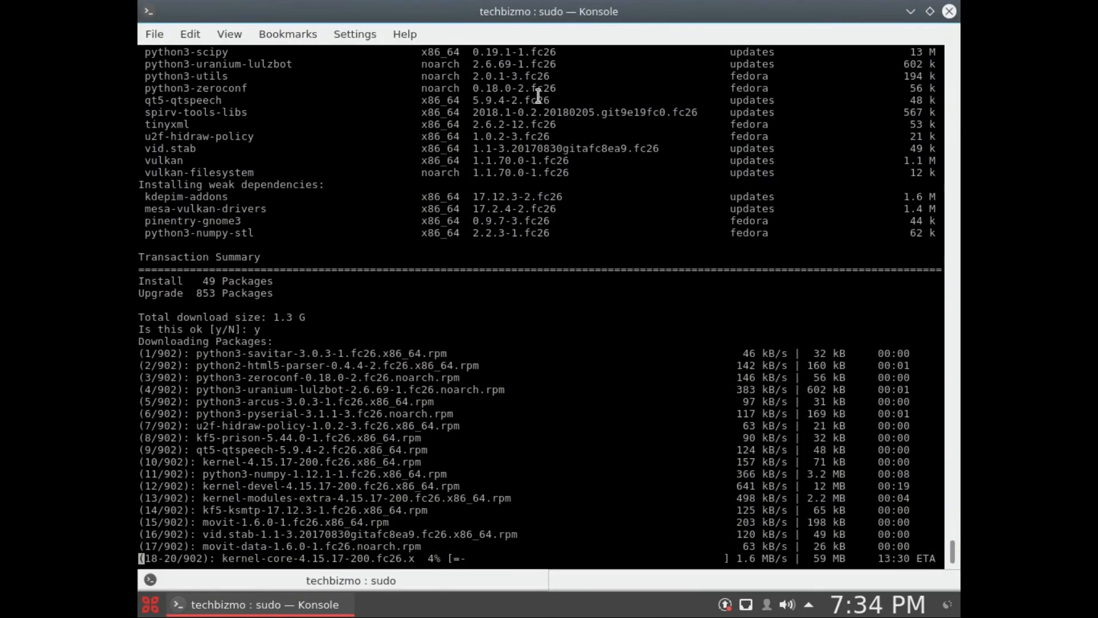
pyautogui.click(909, 11)
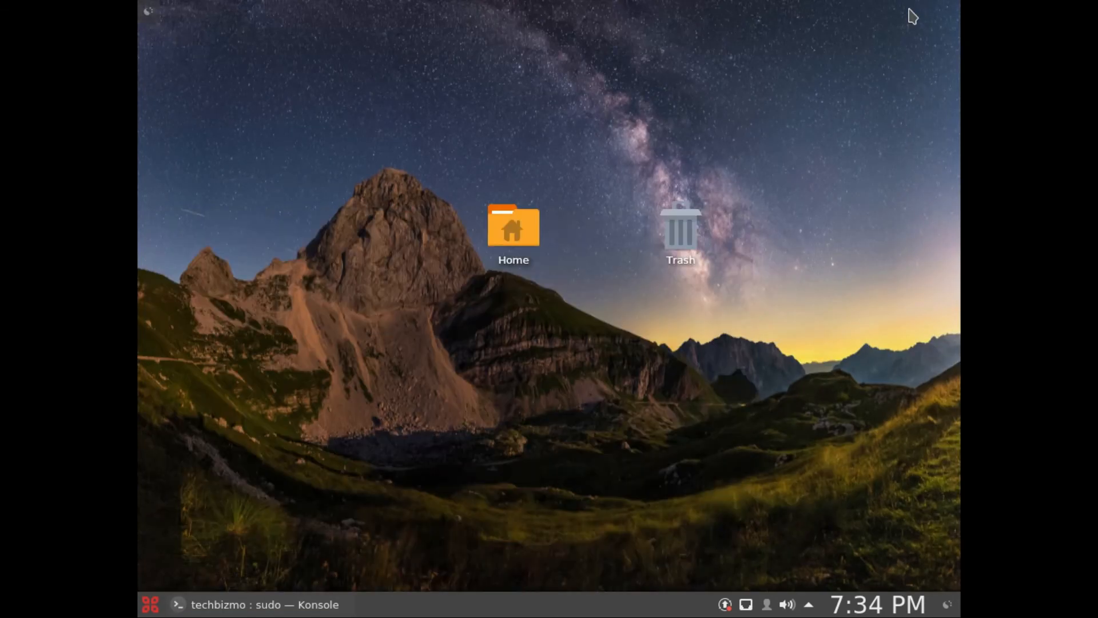